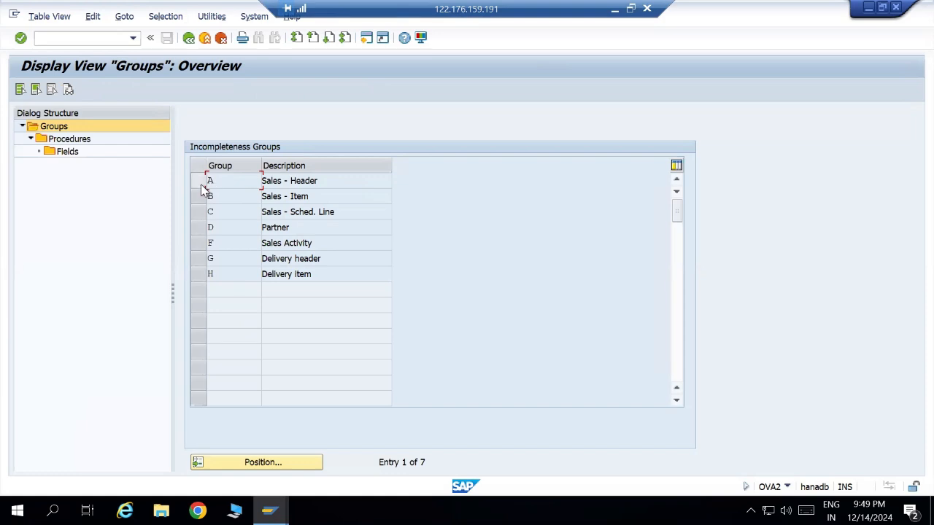
Go through the incompleteness groups one by one, from Sales - Header to Delivery item.
click(200, 183)
click(194, 195)
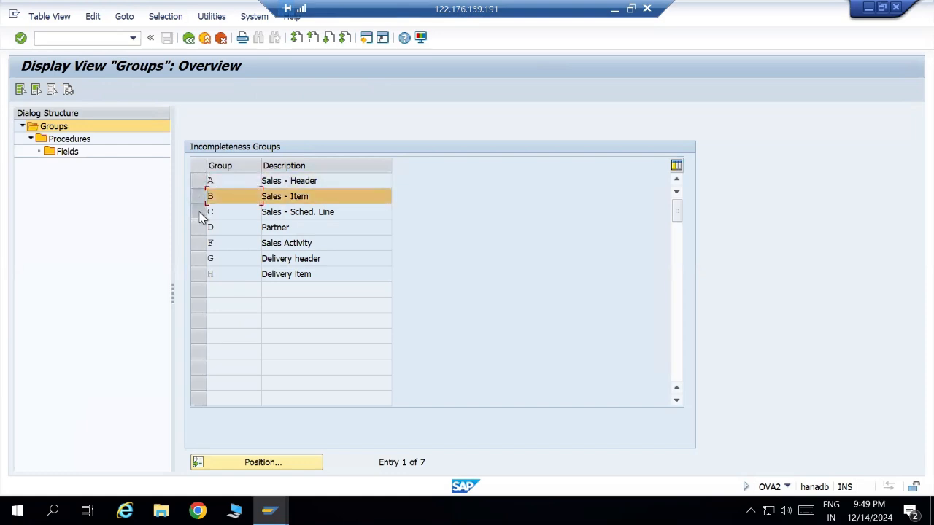
click(197, 212)
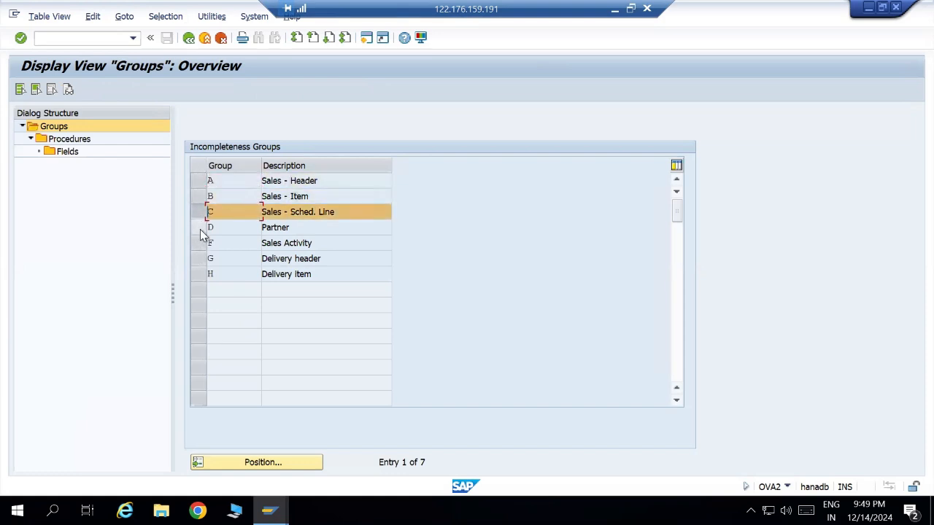
click(201, 229)
click(198, 245)
click(200, 260)
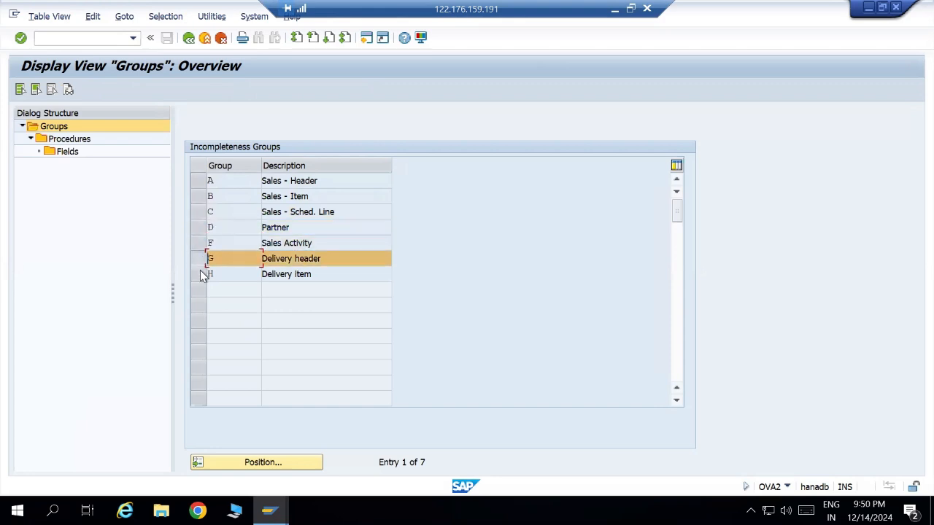
click(200, 274)
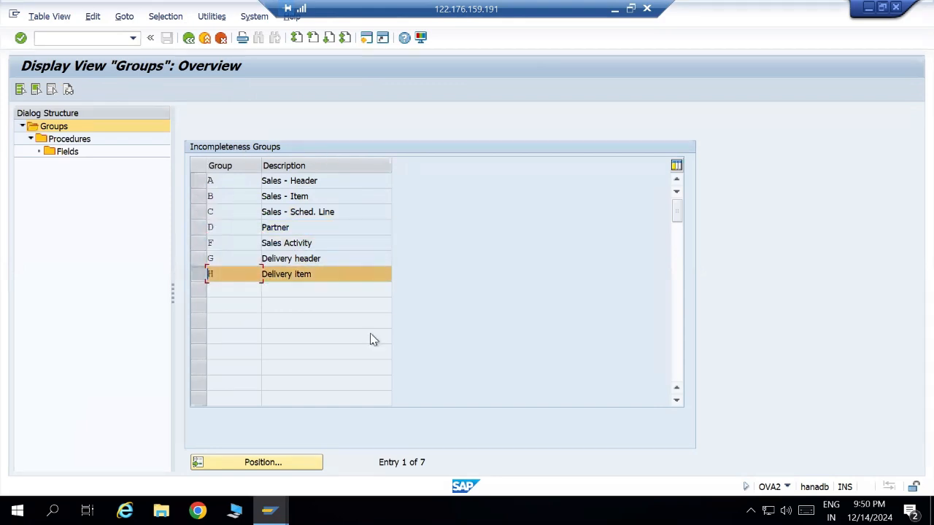
click(198, 273)
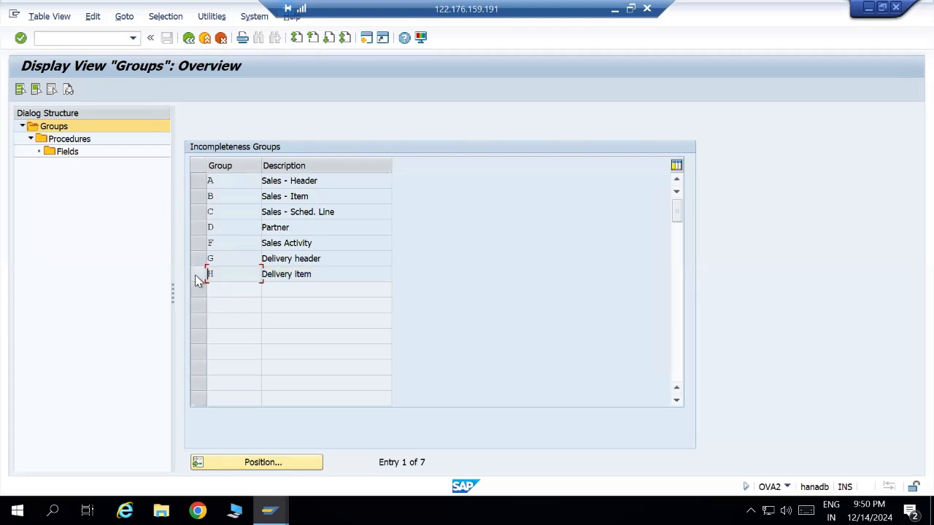
Open the incompleteness procedures of group A, Sales - Header, and look over the list.
click(196, 182)
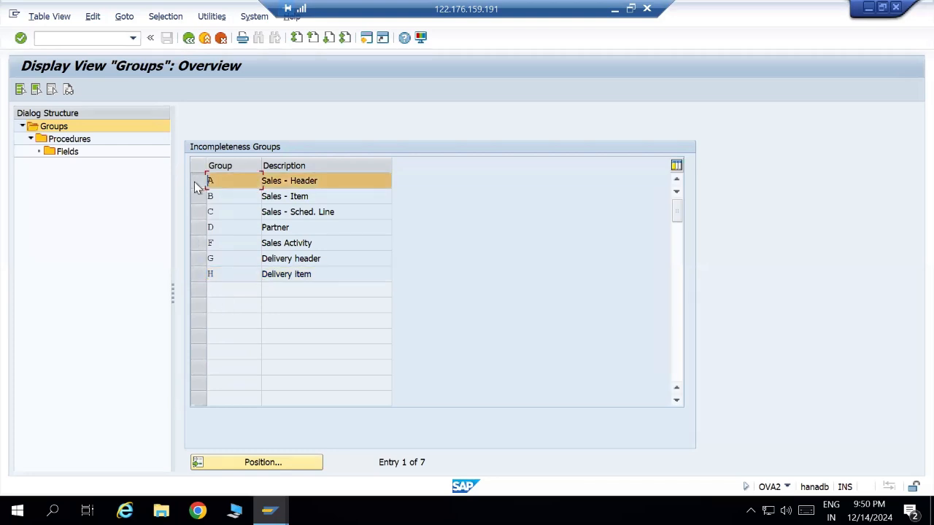
double_click(67, 140)
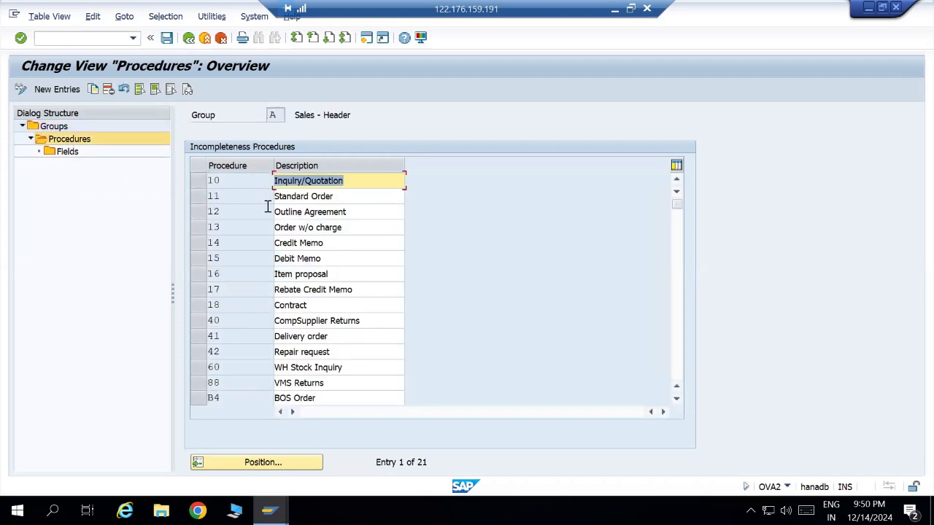
click(358, 181)
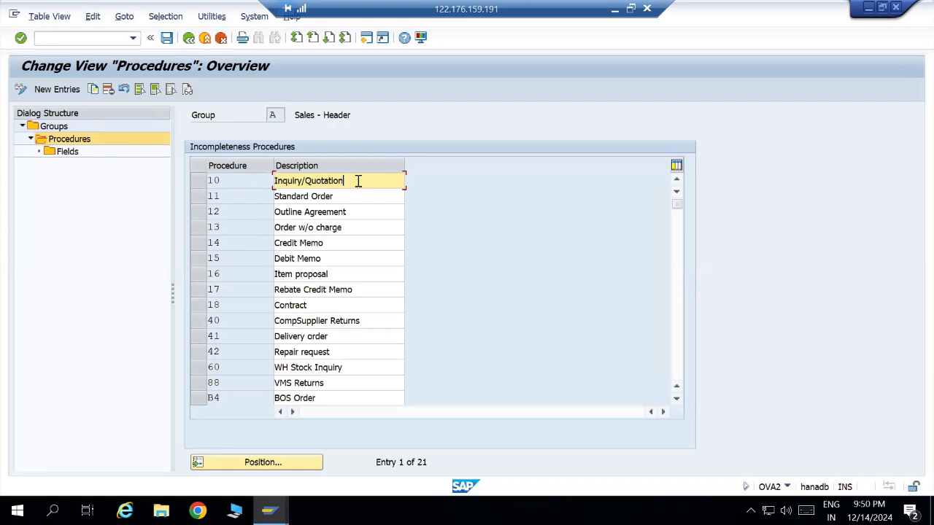
scroll(362, 197, down, 3)
scroll(367, 211, up, 3)
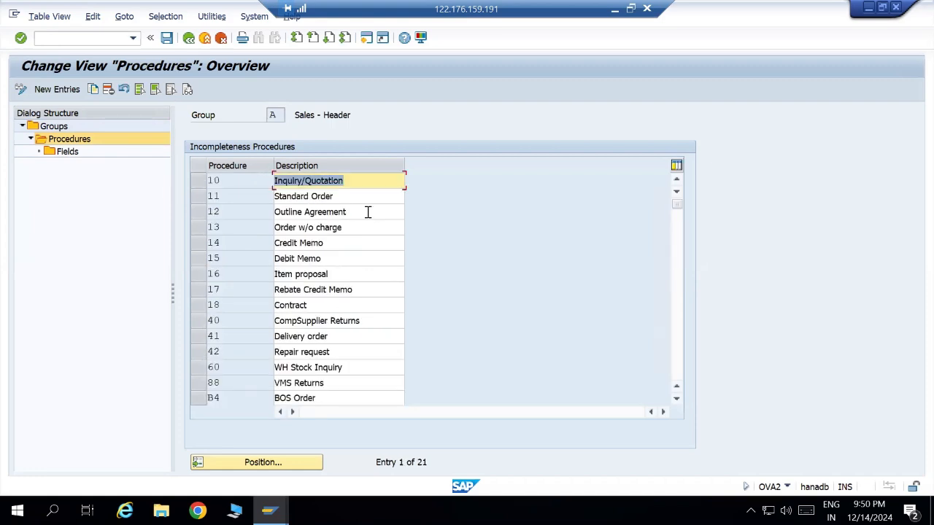
click(264, 181)
key(Tab)
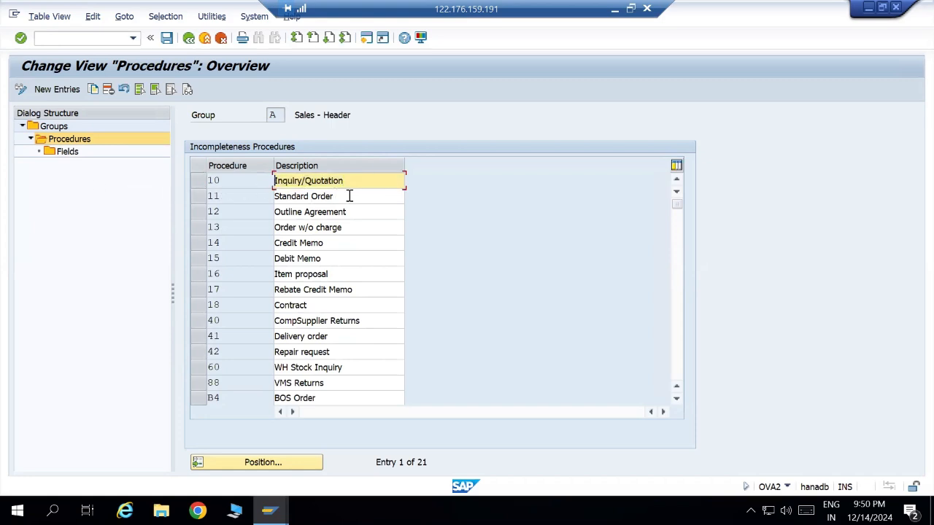
Open the fields of procedure 10, Inquiry/Quotation, and examine the Quotation Valid To and Terms of Payment entries.
click(202, 185)
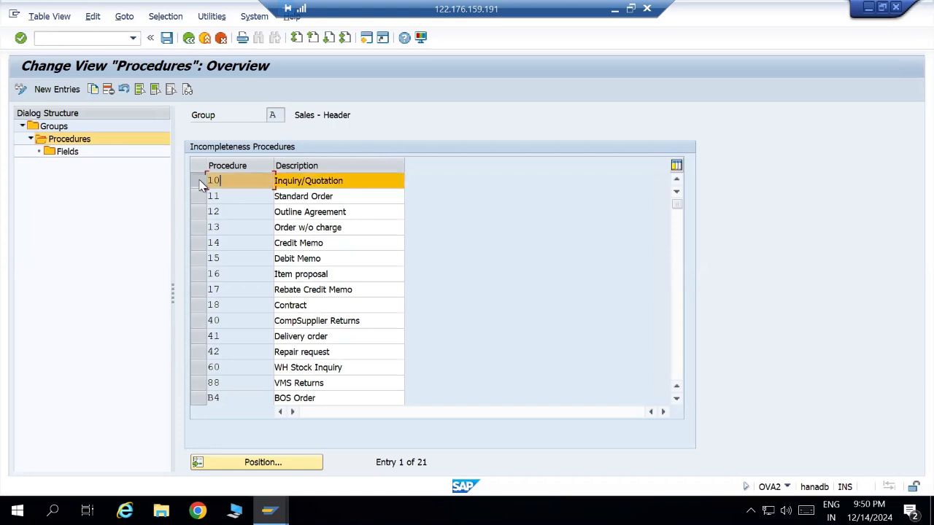
double_click(65, 153)
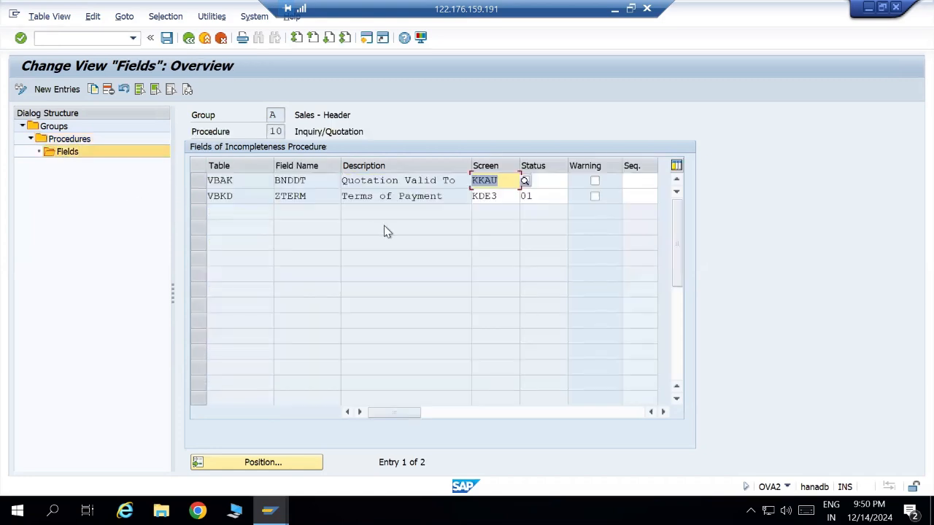
click(652, 181)
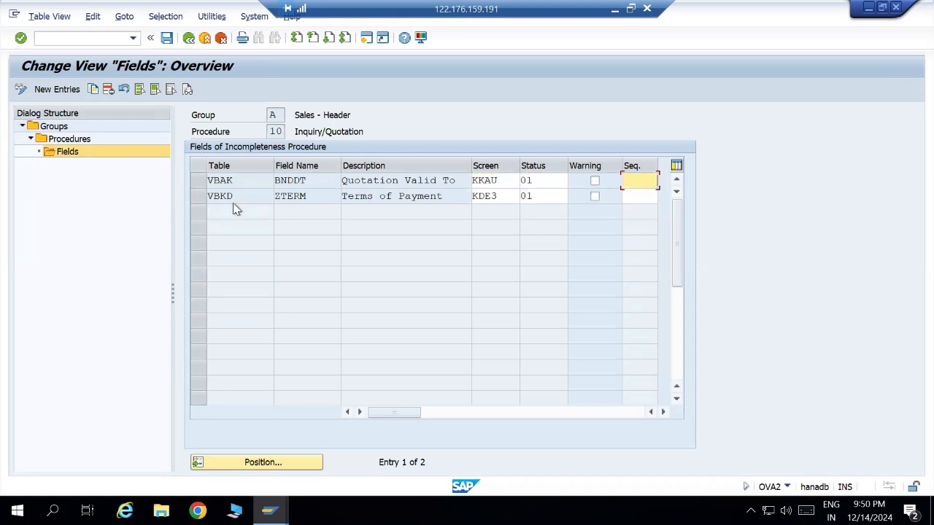
drag(345, 182, 467, 182)
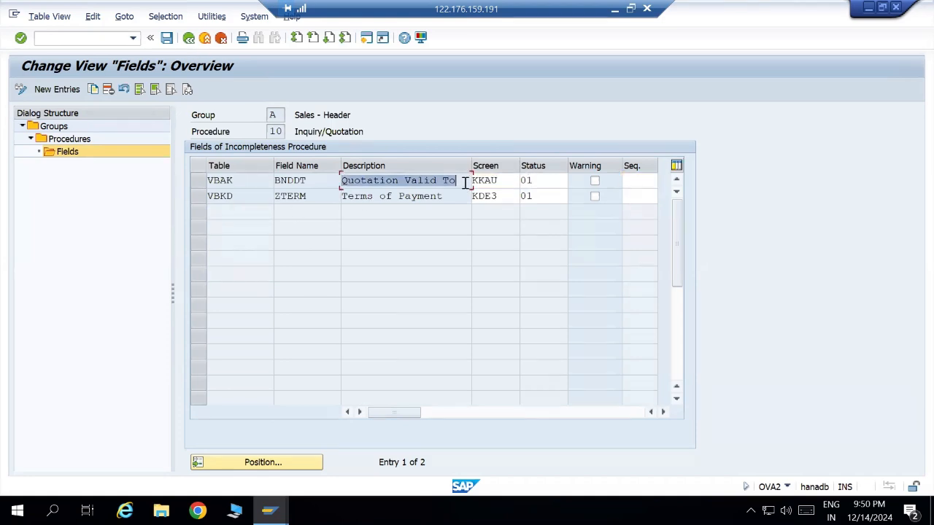
drag(342, 197, 461, 197)
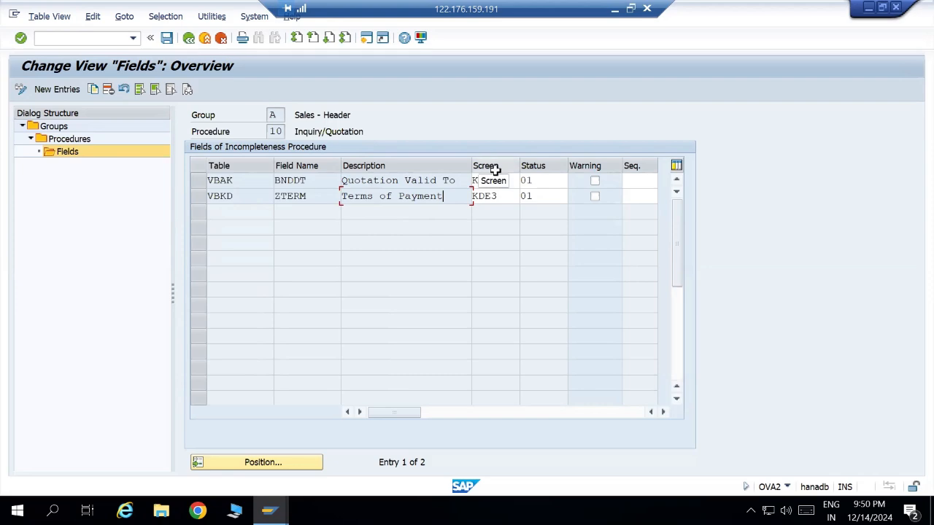
Look up screen code KKAU of the Quotation Valid To field among the possible screens, without changing it.
click(516, 183)
click(525, 181)
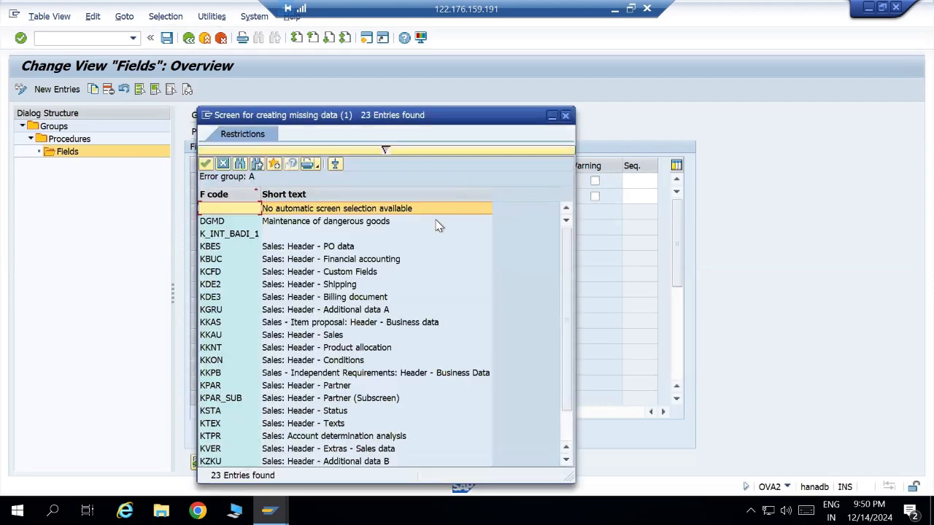
drag(264, 120, 198, 79)
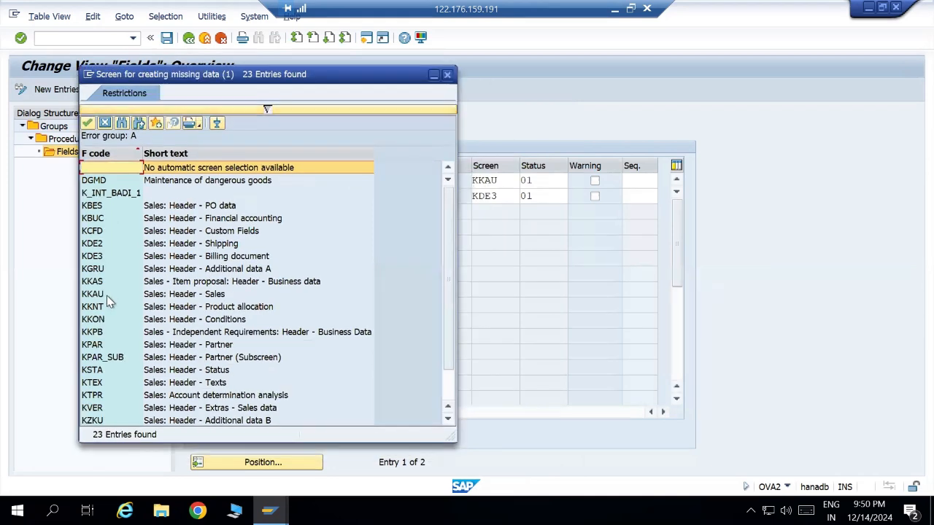
click(107, 295)
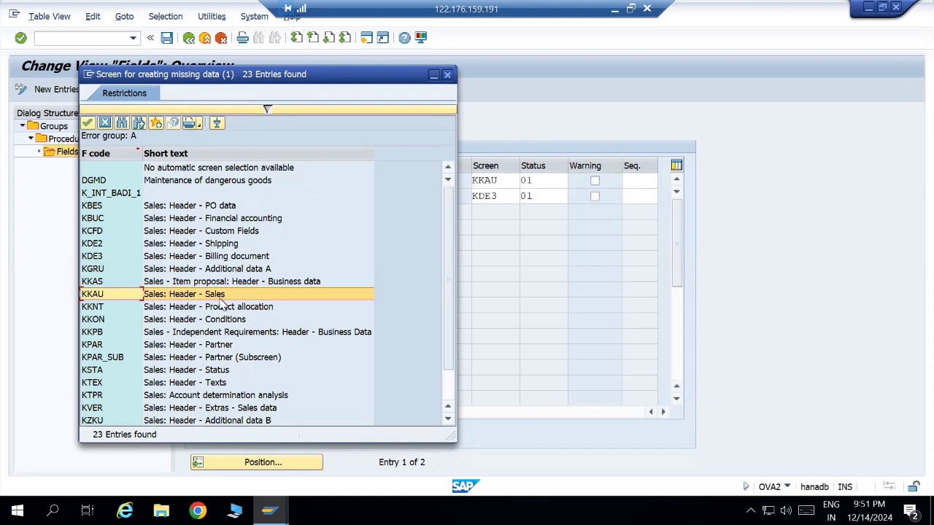
click(104, 125)
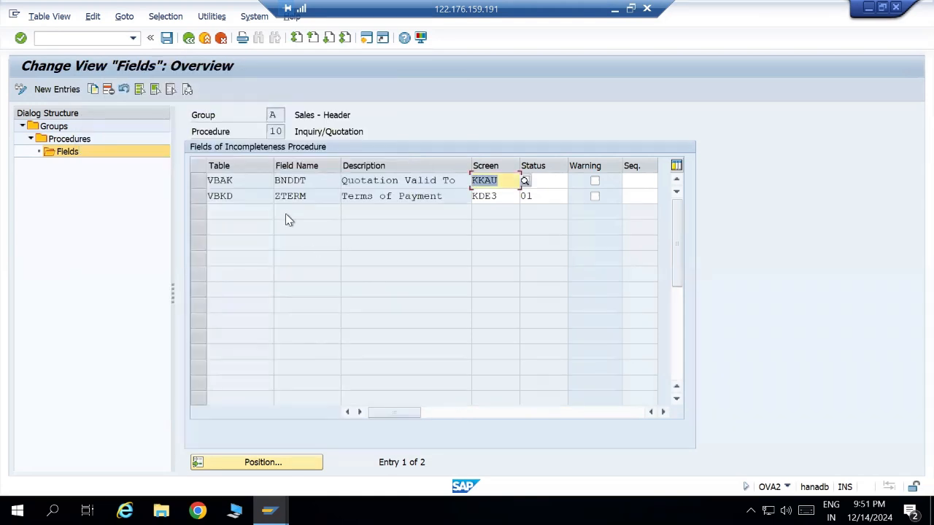
Compare the BNDDT and ZTERM entries and look up screen code KDE3 of Terms of Payment without changing it.
double_click(310, 183)
click(516, 180)
click(311, 195)
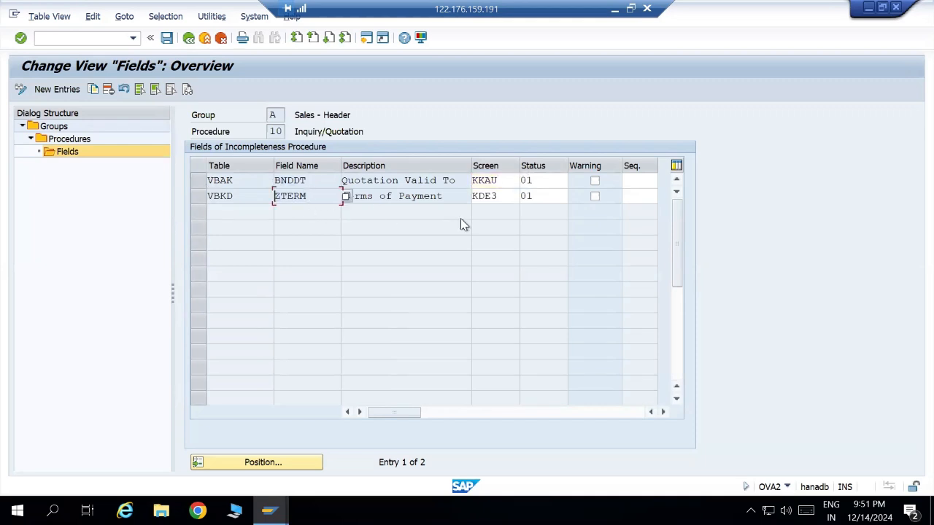
click(507, 202)
click(524, 198)
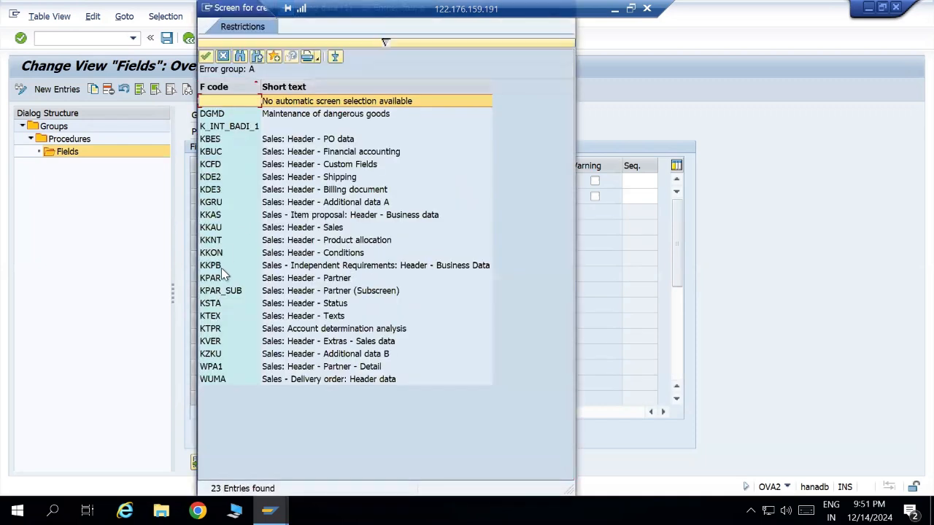
click(219, 191)
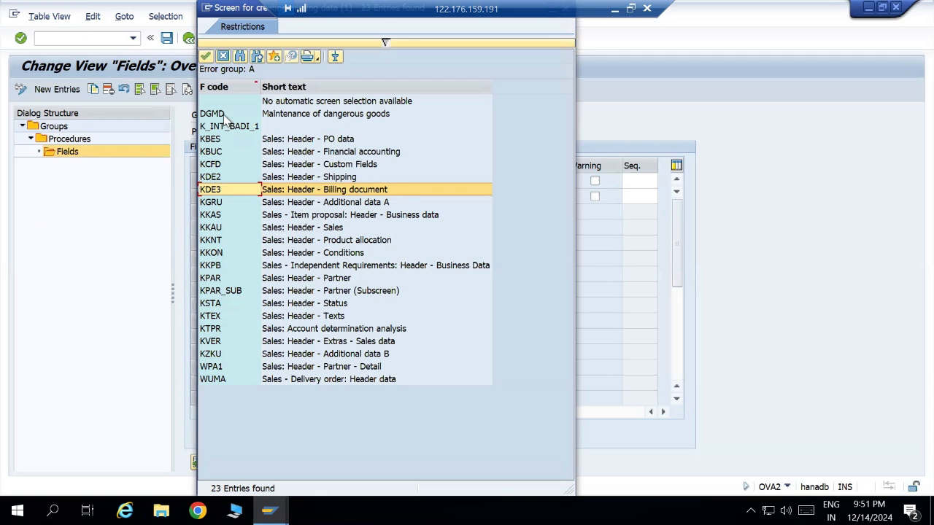
click(225, 56)
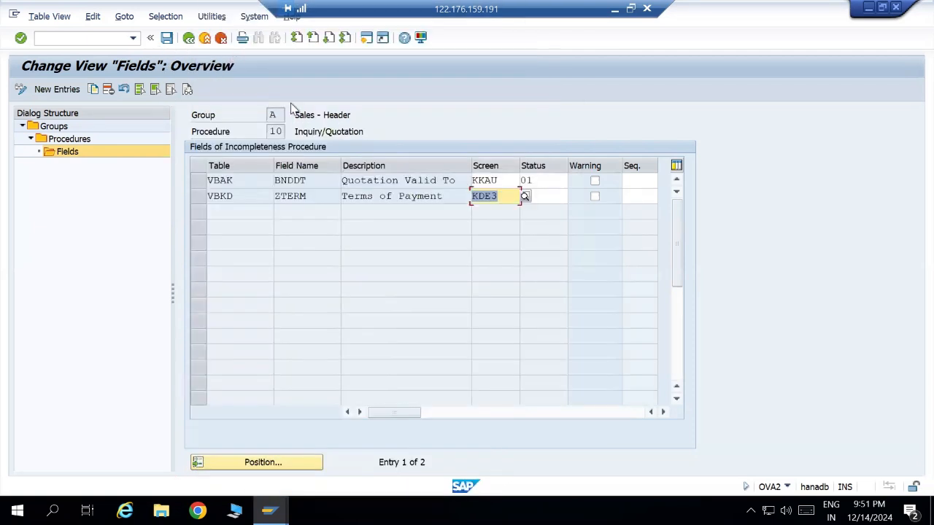
Examine the status groups assigned to both fields and the sequence cell of Quotation Valid To.
click(514, 198)
click(554, 184)
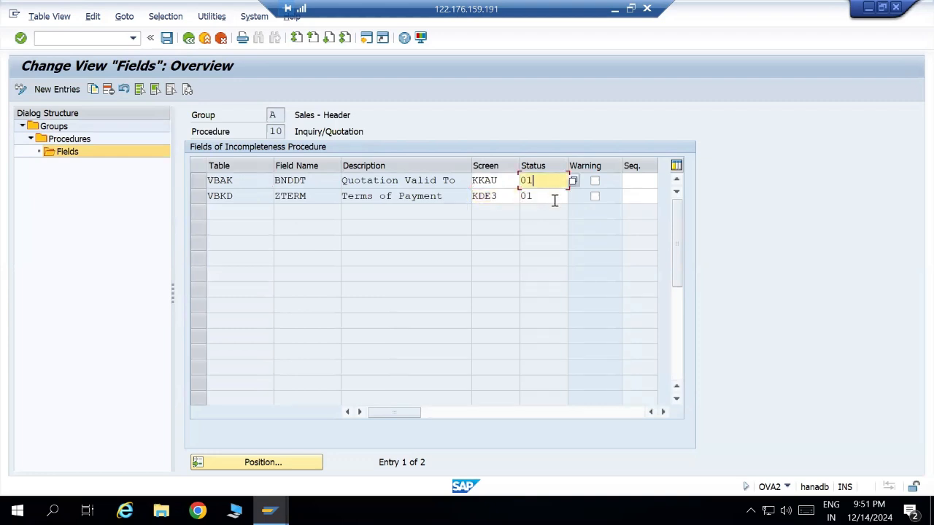
click(552, 198)
click(560, 181)
click(653, 185)
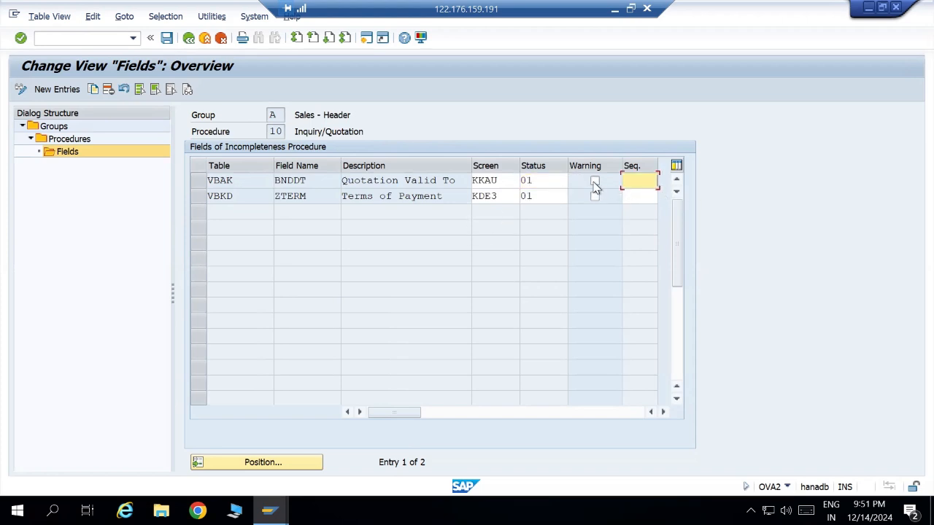
Read the field help on the Warning indicator of the Quotation Valid To field and close it.
click(594, 183)
key(F1)
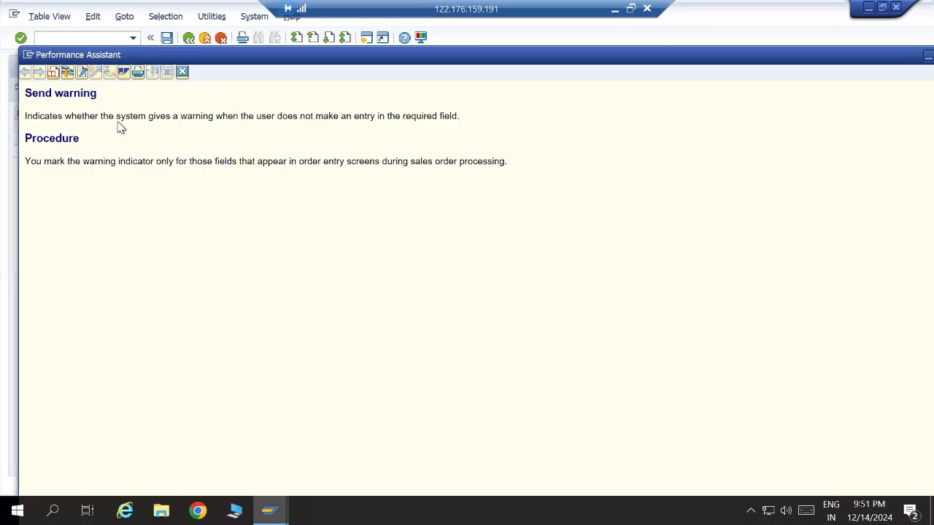
drag(211, 117, 467, 122)
click(182, 72)
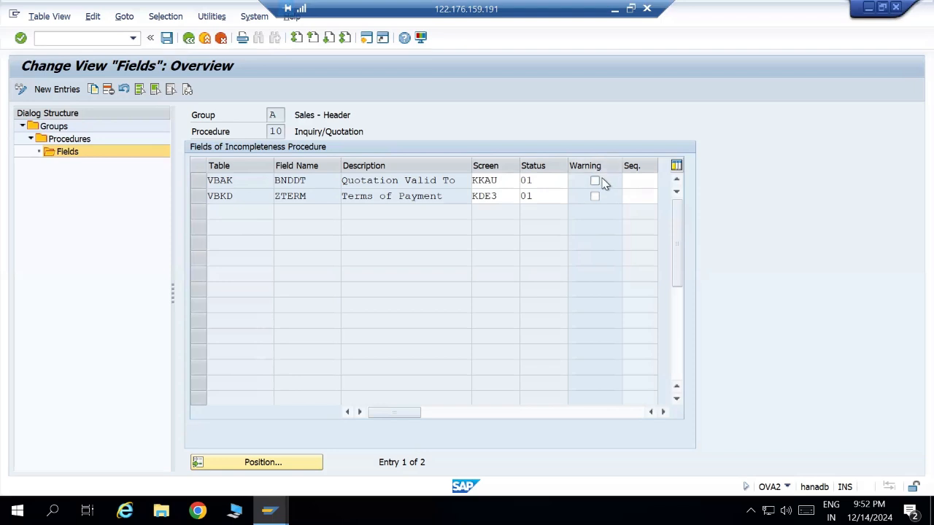
Read the field help on the sequence setting of the Quotation Valid To field and close it.
click(639, 184)
key(F1)
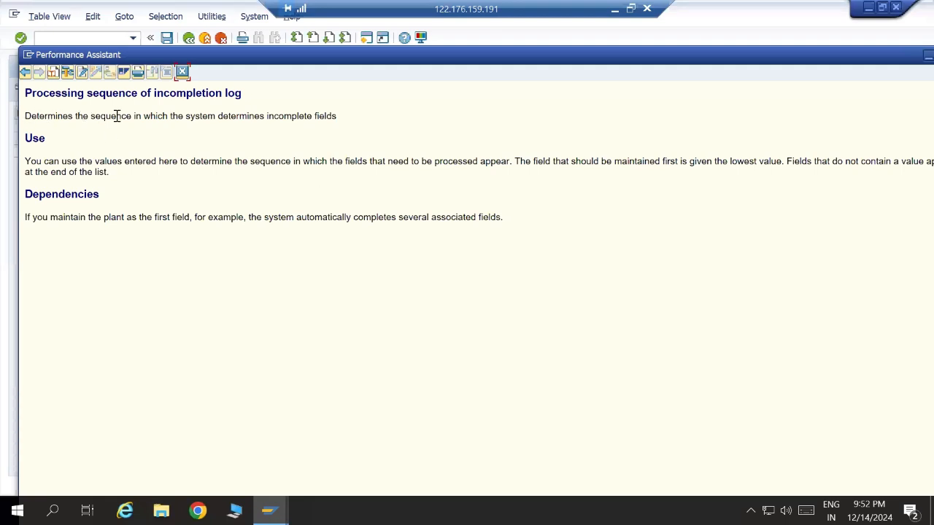
drag(149, 116, 348, 121)
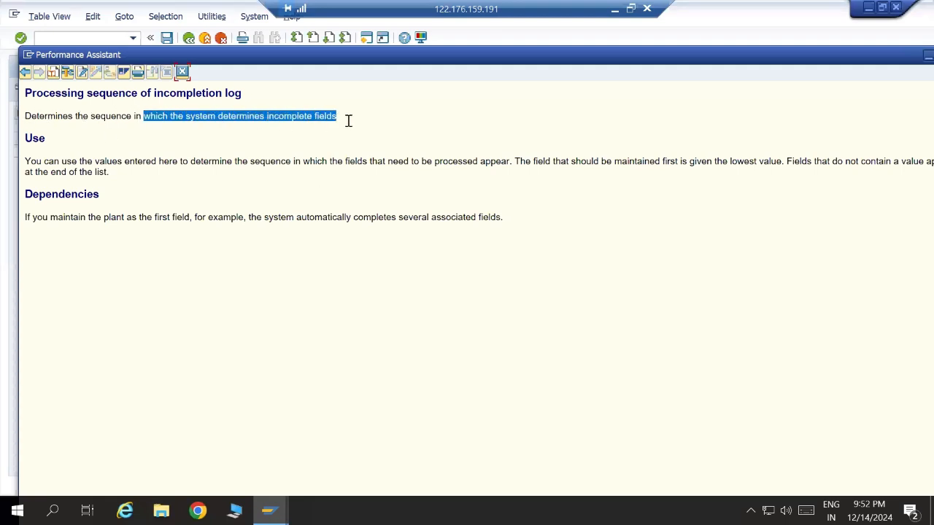
click(185, 73)
click(647, 182)
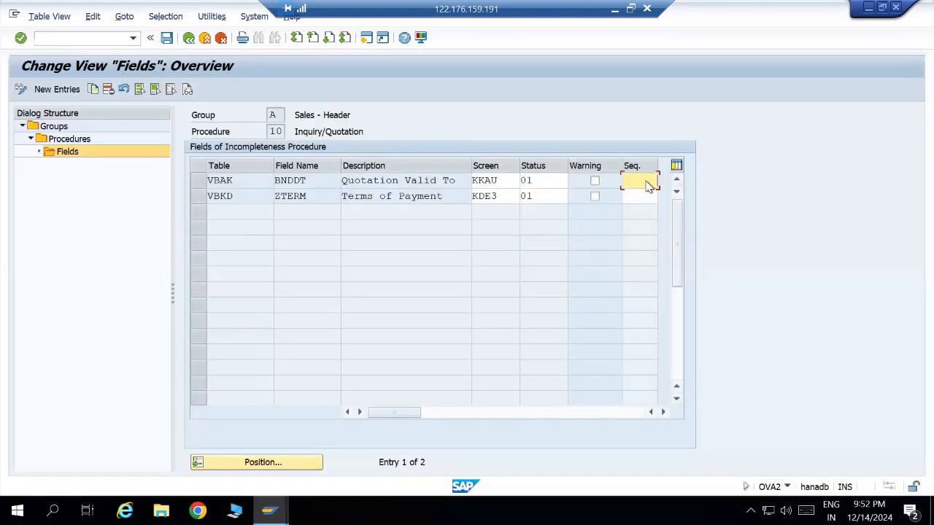
key(F1)
click(182, 71)
Set the sequence to 1 for Quotation Valid To and 2 for Terms of Payment, and return to the procedures overview.
click(642, 183)
text(1)
click(640, 196)
text(2)
click(649, 183)
click(649, 194)
click(650, 183)
key(Down)
click(188, 38)
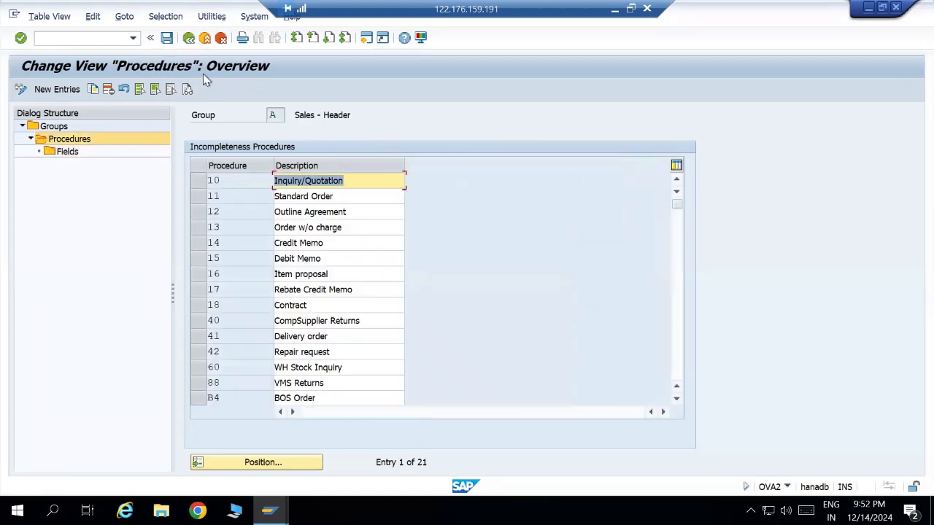
Select procedure 11, Standard Order, and start transaction VA21 in a new session to create a quotation.
click(200, 198)
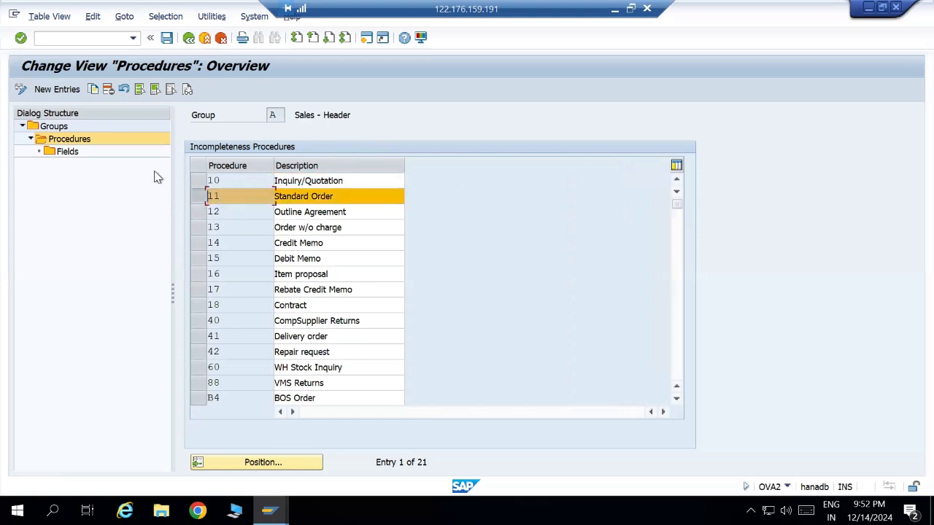
click(368, 38)
text(va0)
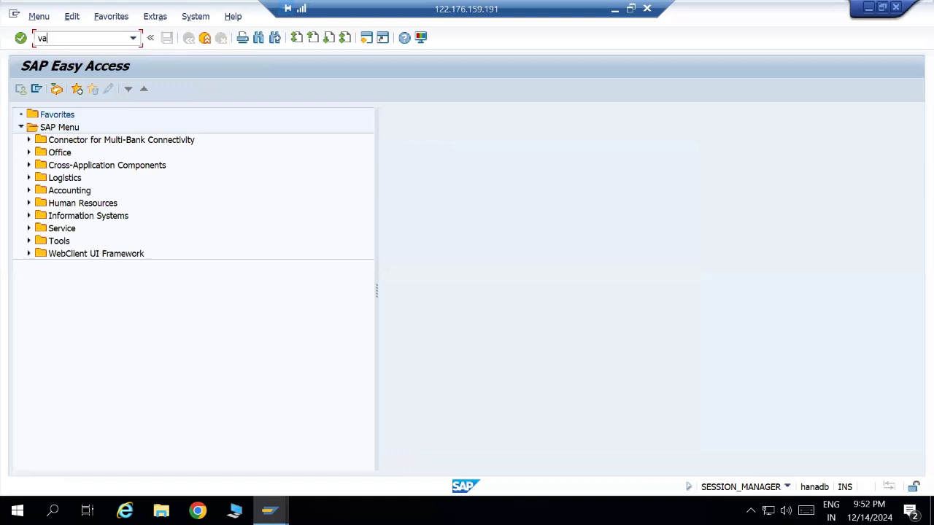
key(Return)
key(space)
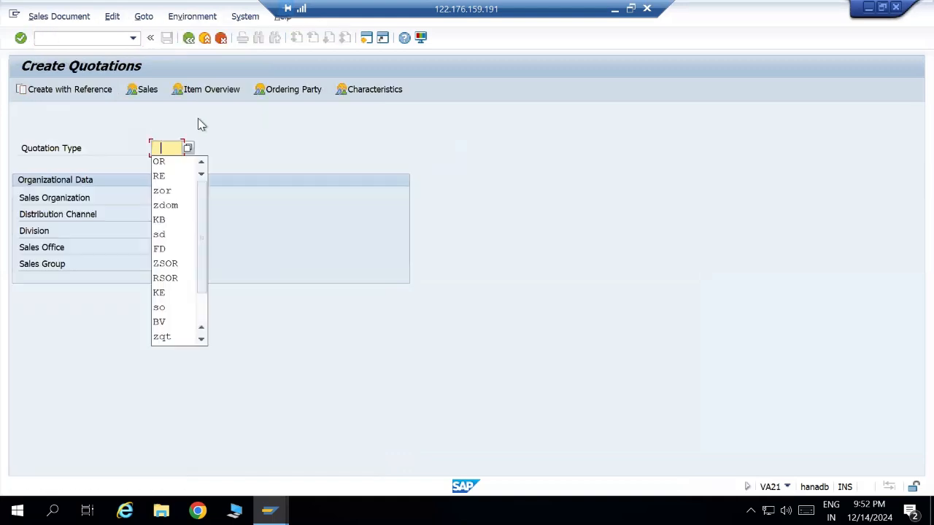
click(175, 149)
click(187, 148)
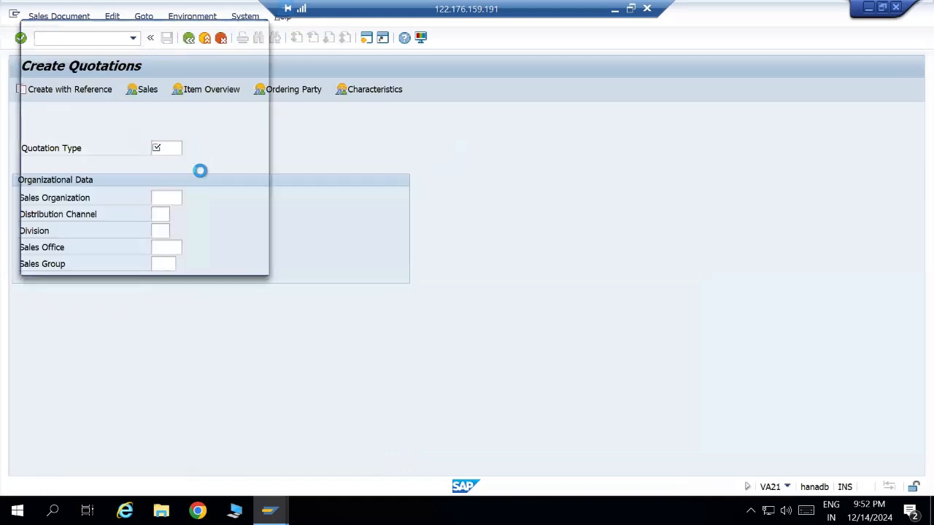
click(46, 78)
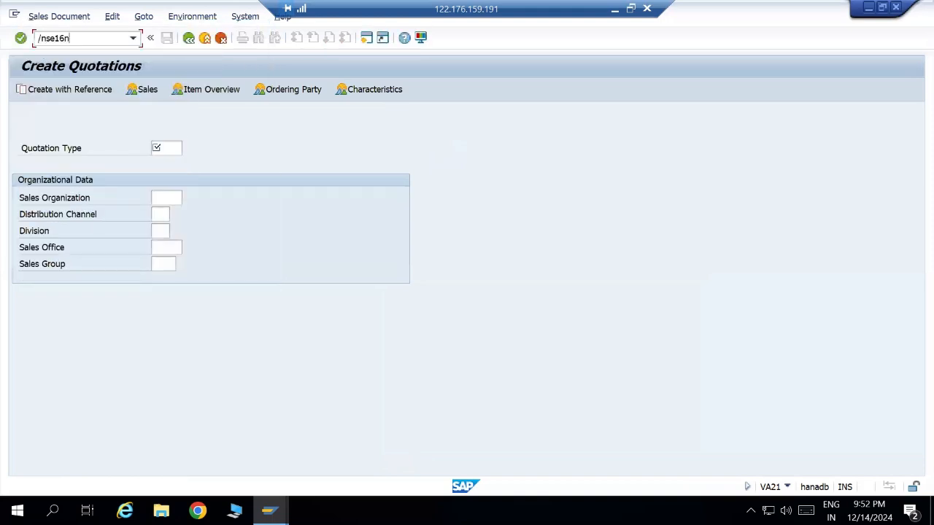
Display all entries of table VBAK in transaction SE16N, checking the number of entries first, and look through the sales documents.
key(Return)
text(vbak)
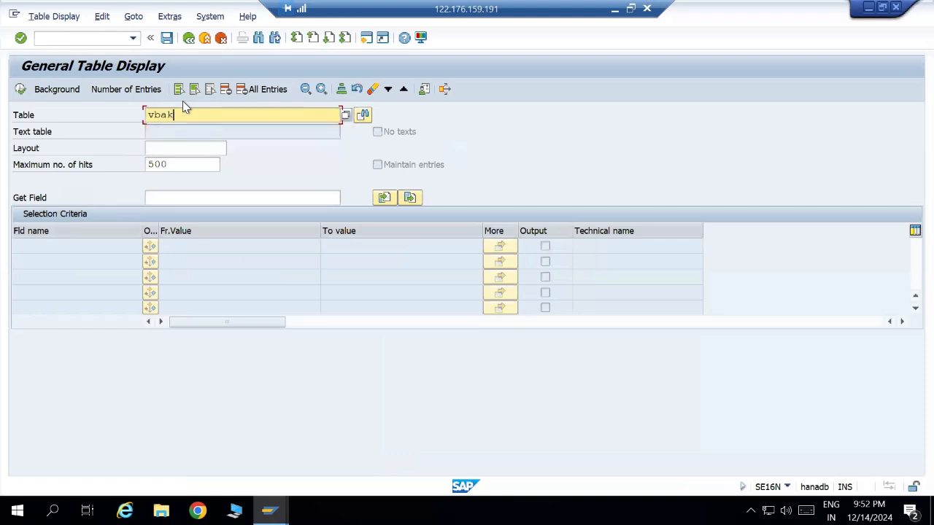
key(Return)
click(146, 89)
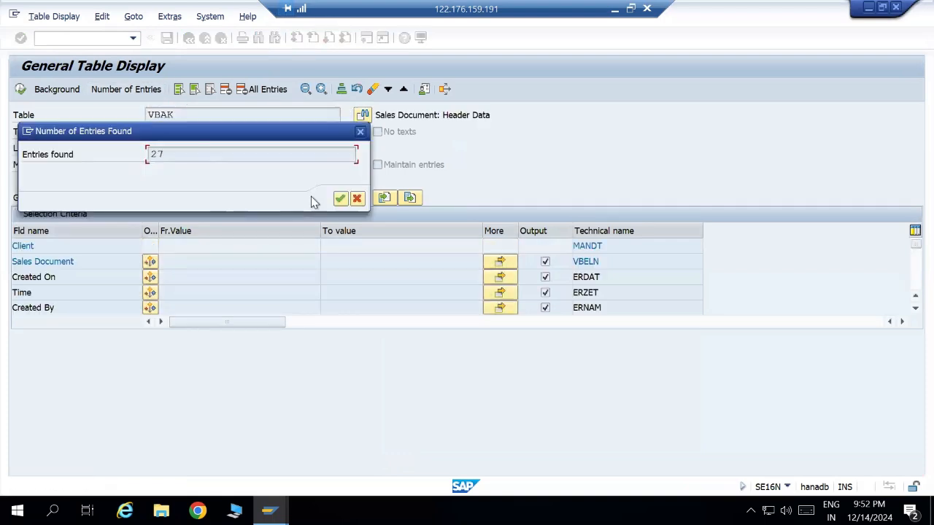
click(340, 198)
click(21, 89)
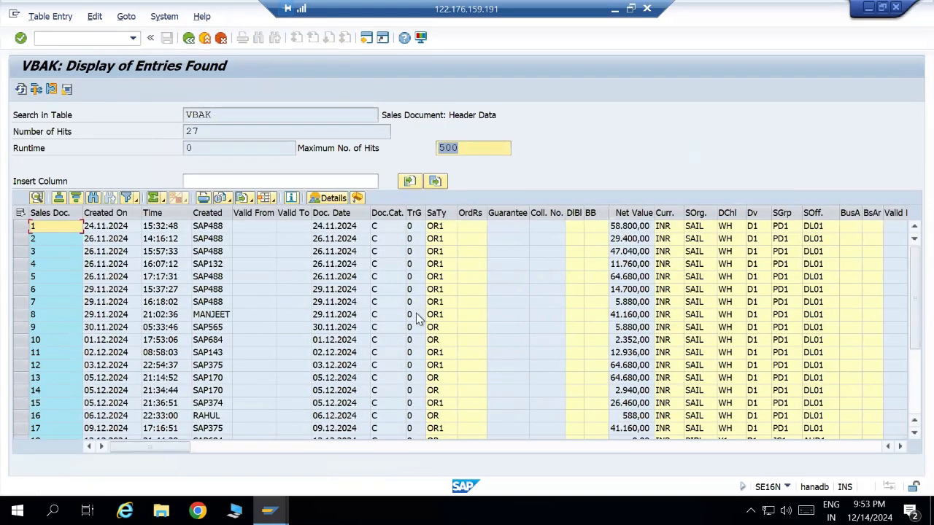
click(110, 231)
scroll(145, 290, down, 4)
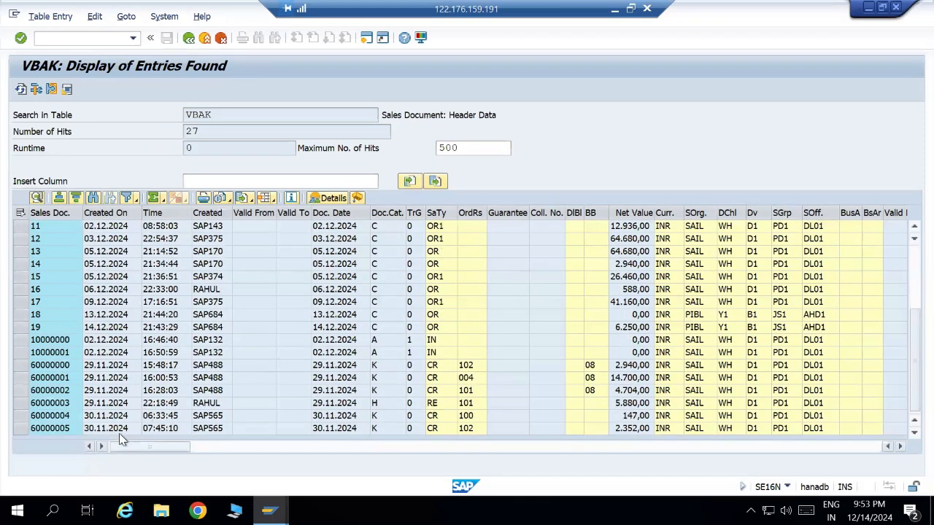
scroll(188, 298, up, 4)
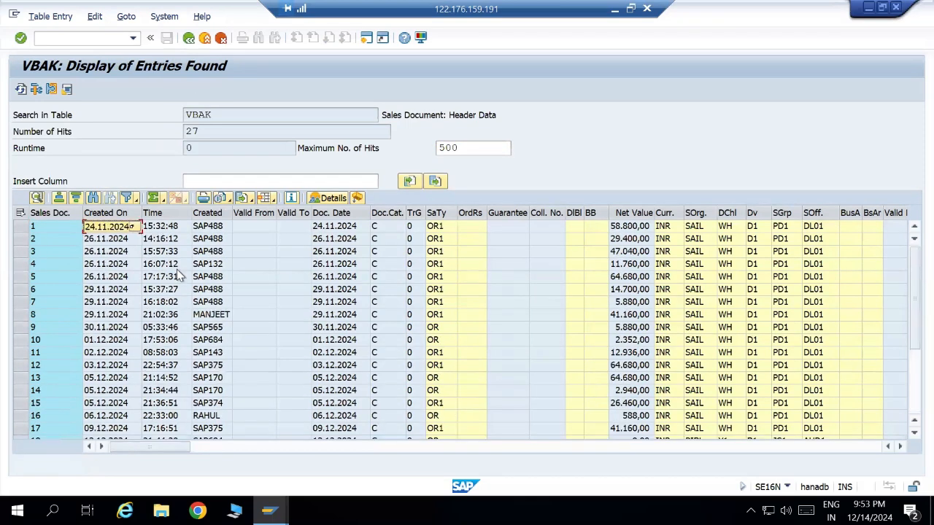
Start transaction VA03 in a new session for displaying a sales order, and return to the VBAK entries.
key(alt+Tab)
key(alt+Tab)
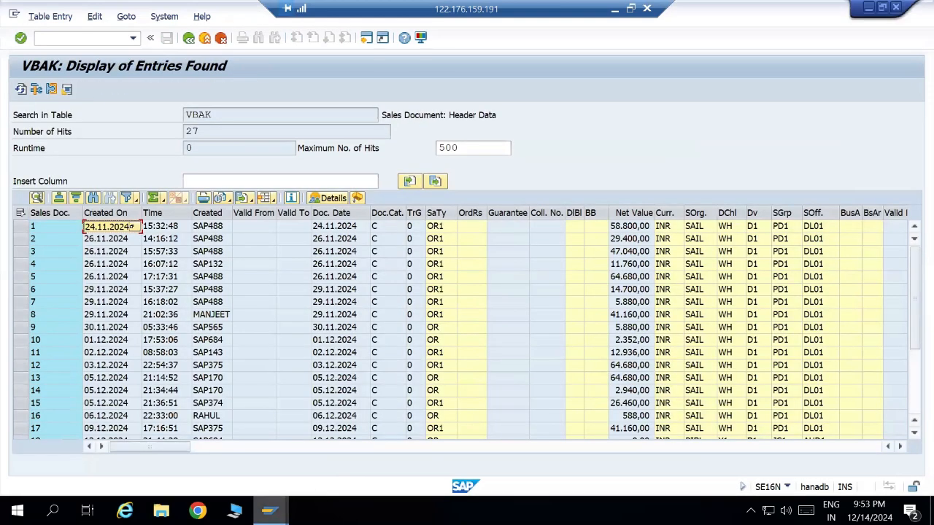
click(271, 511)
click(440, 458)
click(366, 39)
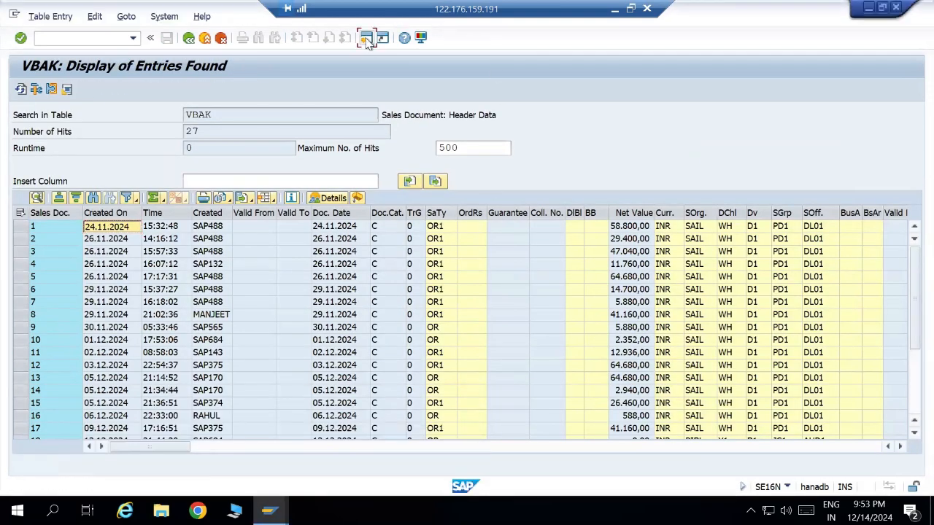
text(va03)
key(Return)
text(24.11.2024)
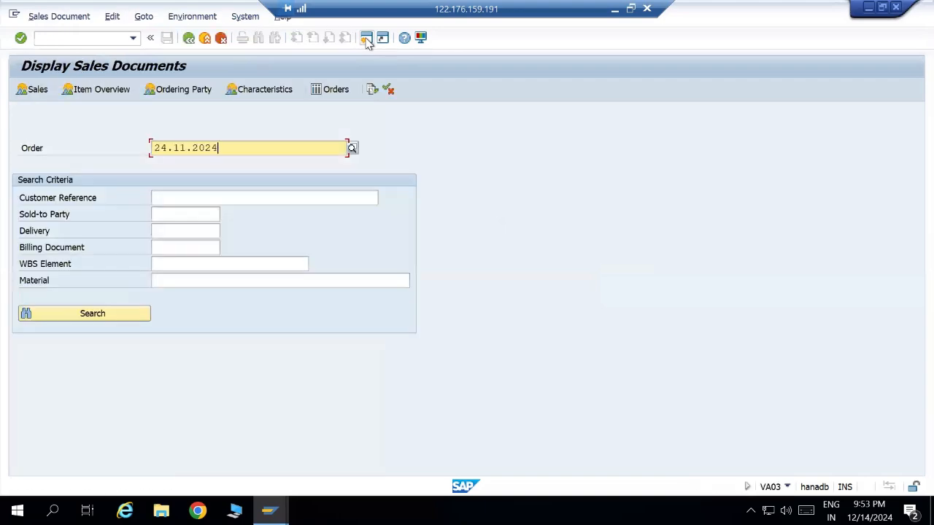
key(alt+Tab)
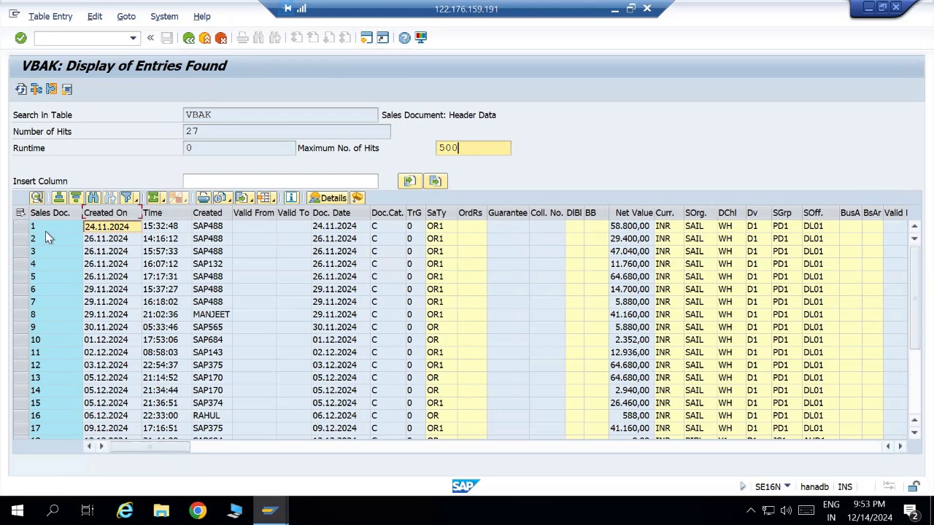
Copy the number of the OR sales document created on 14.12.2024 from the VBAK entries and display that order in VA03.
scroll(67, 351, down, 5)
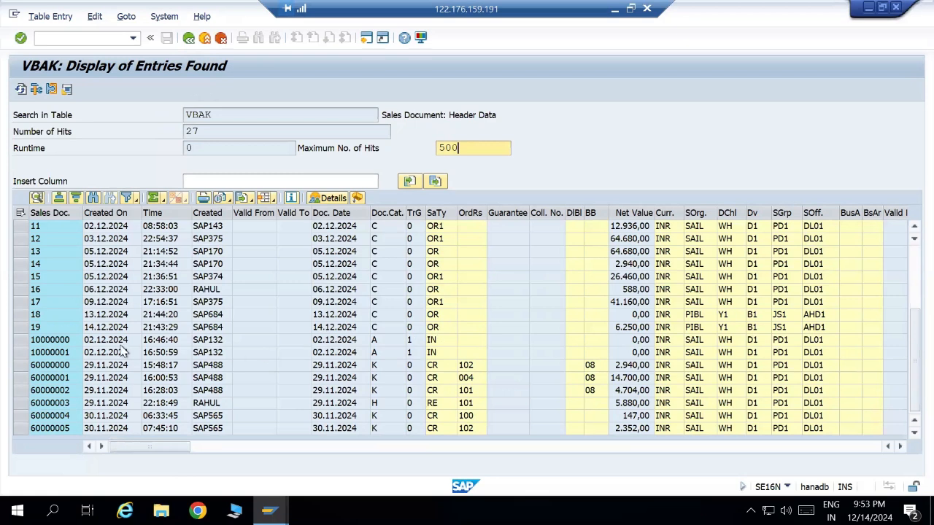
click(46, 330)
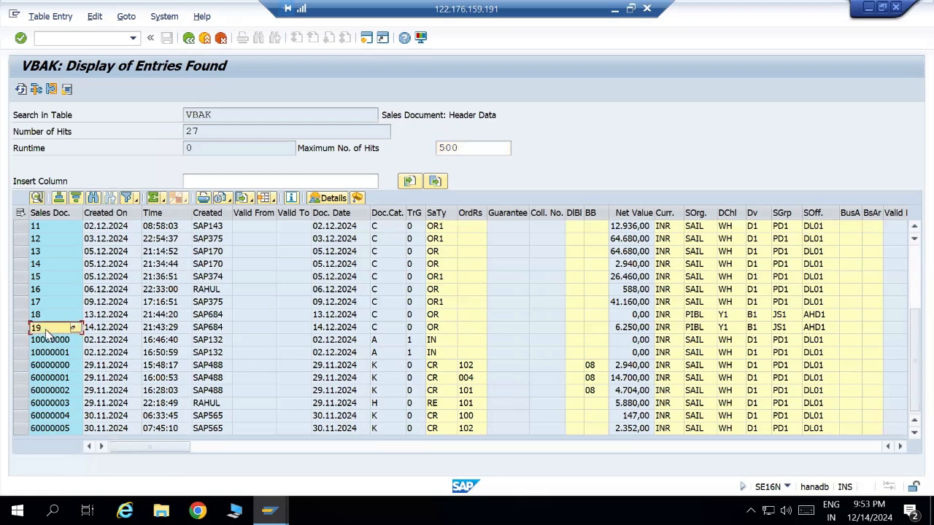
key(alt+Tab)
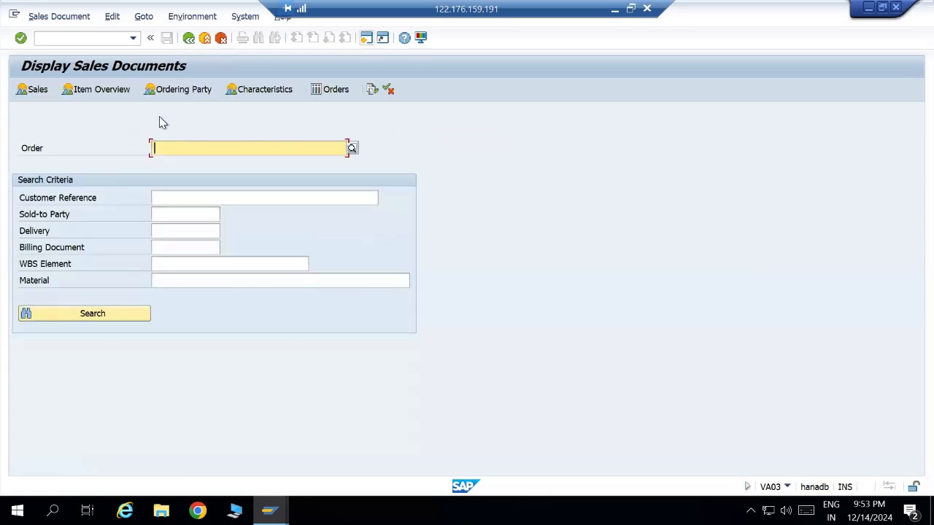
key(Return)
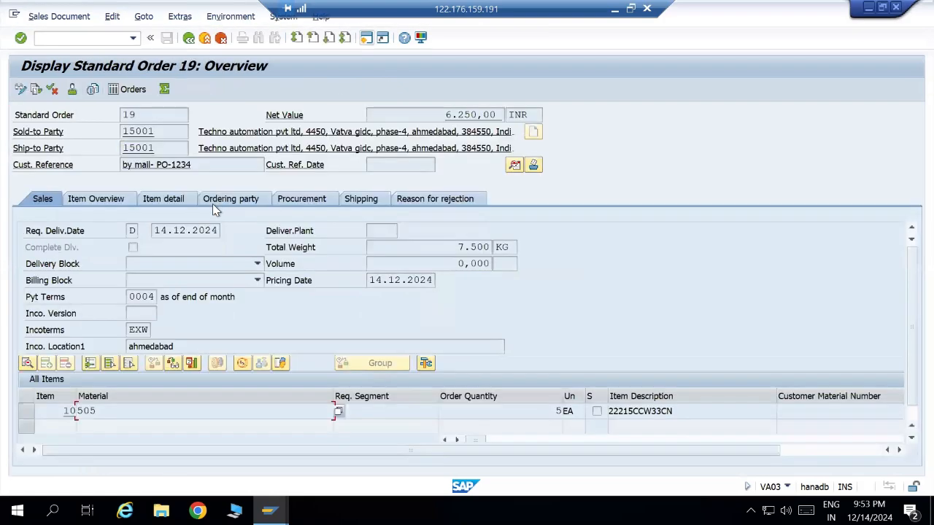
key(alt+Tab)
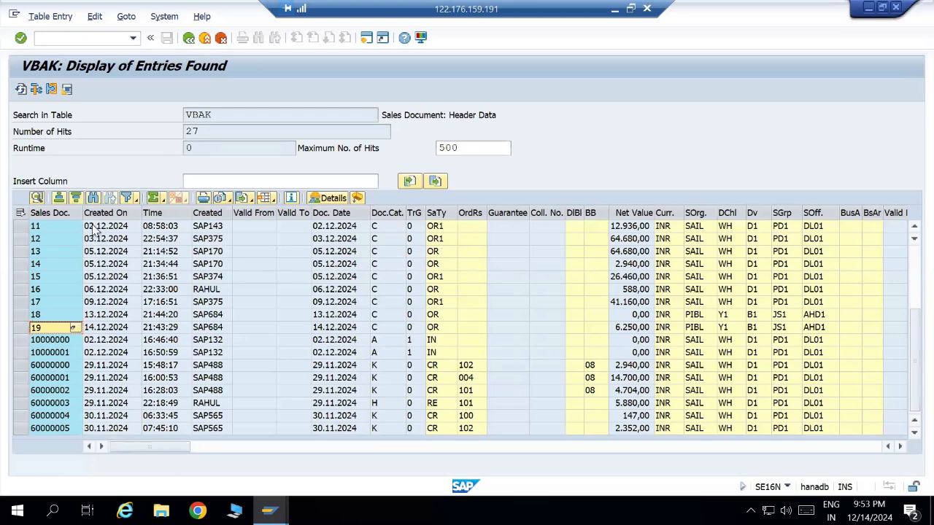
key(alt+Tab)
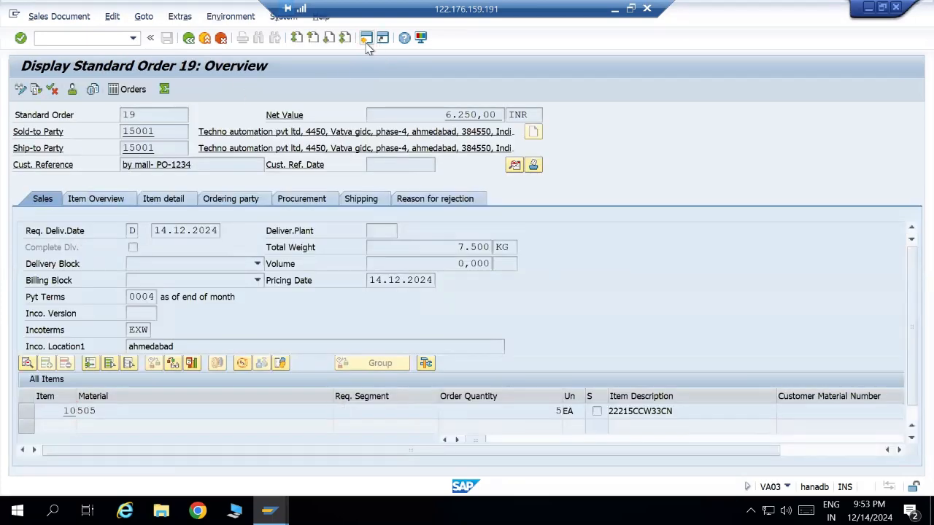
click(366, 37)
text(va01)
key(Return)
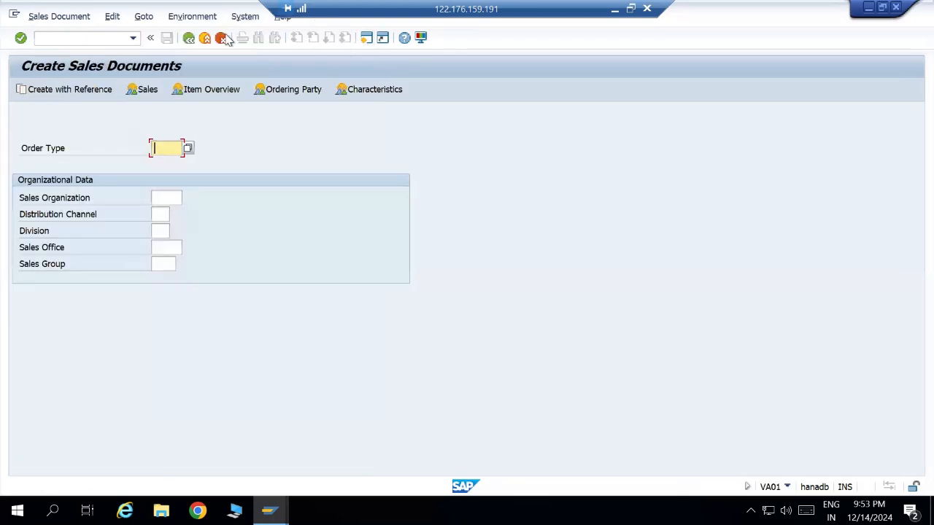
click(205, 38)
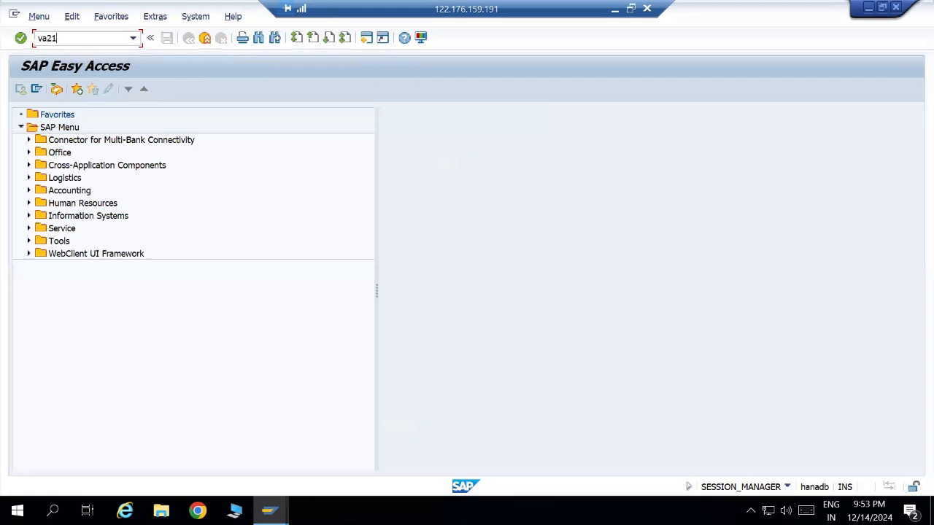
Start VA21 and create a QT quotation with the displayed order's sales area: sales organization PIBL, distribution channel Y1, division B1.
key(Return)
text(QT)
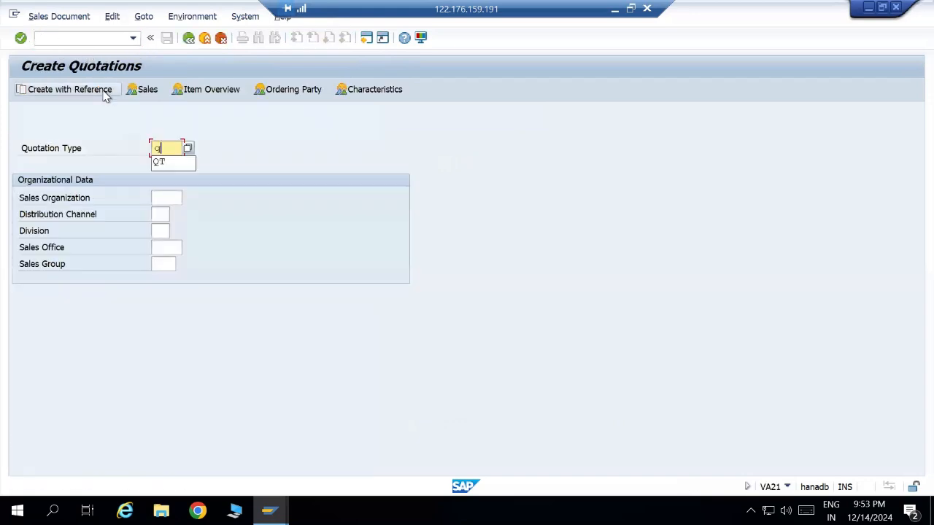
key(Tab)
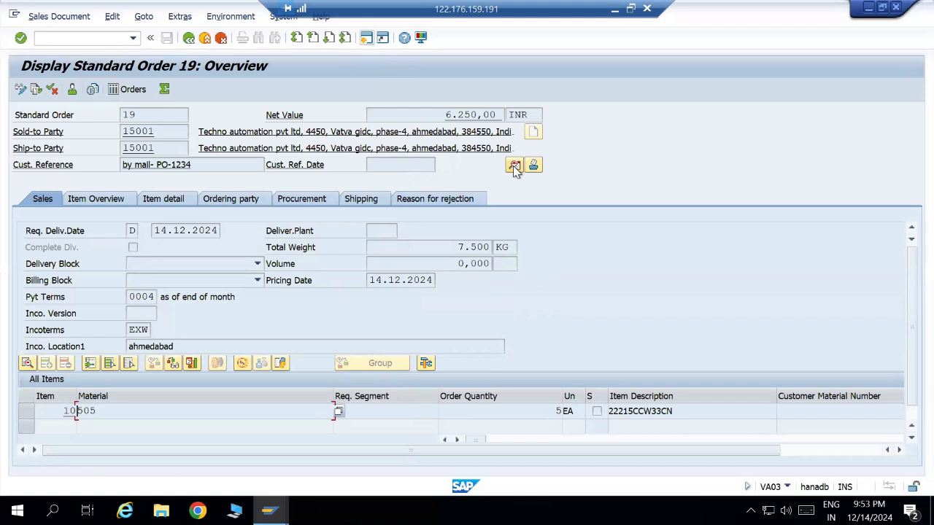
click(514, 165)
double_click(150, 213)
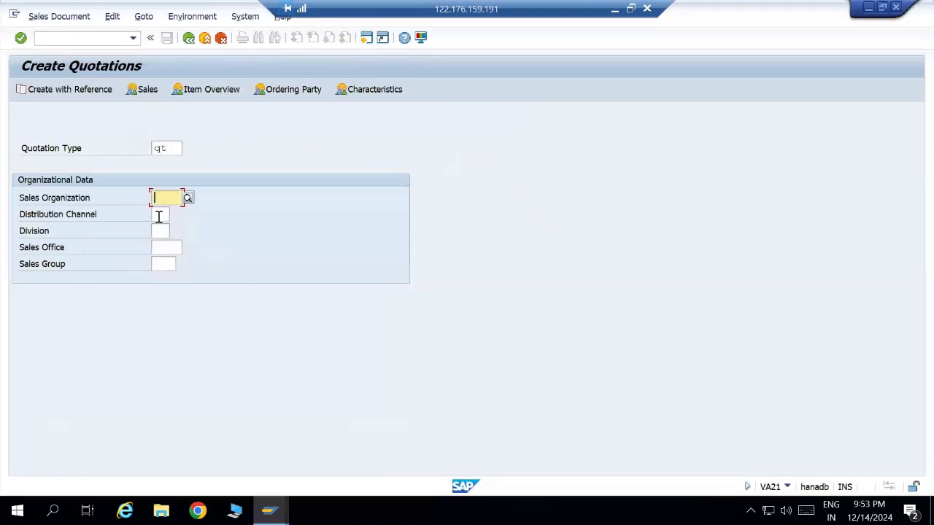
text(PIBL)
click(159, 215)
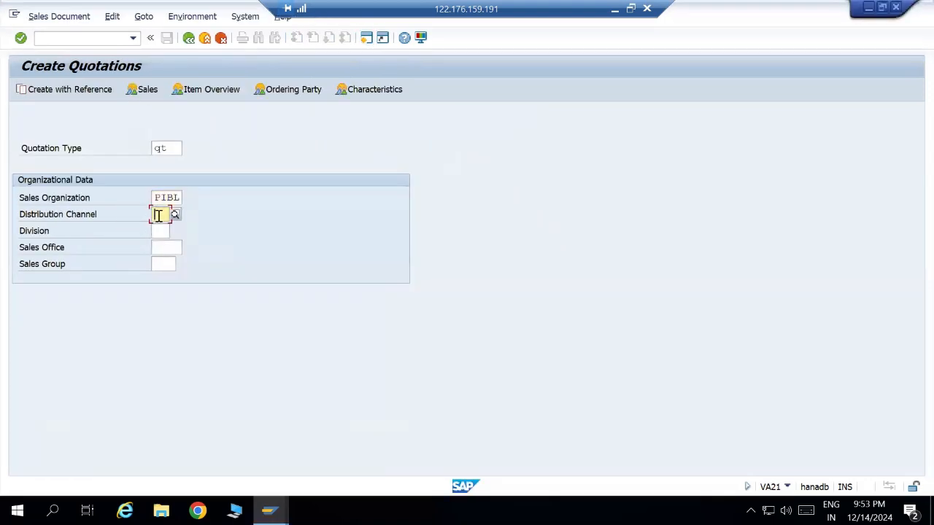
text(Y1)
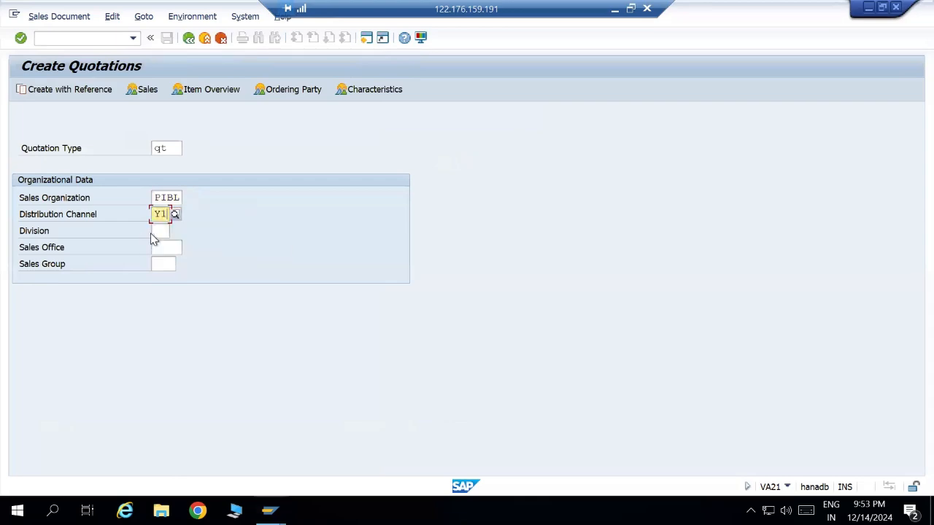
click(156, 230)
text(B1)
key(Return)
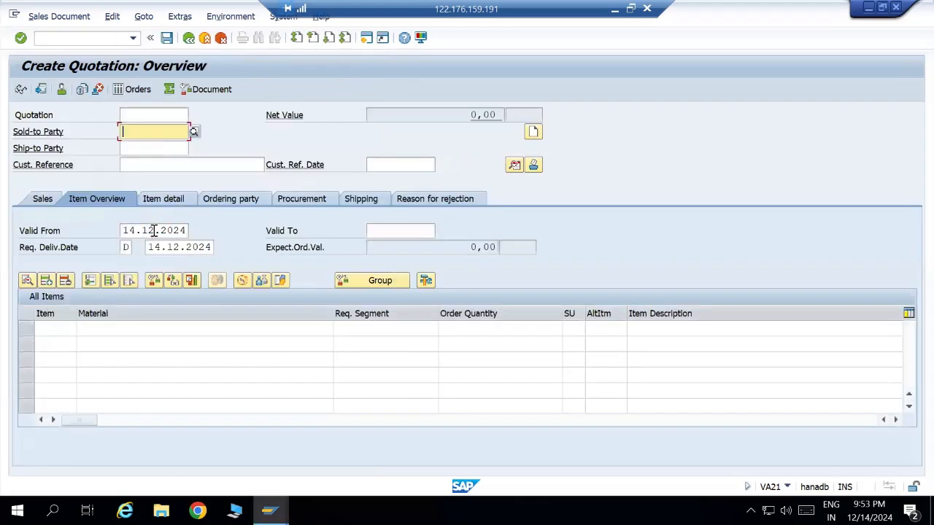
Enter the displayed order's customer number as sold-to and ship-to party and set the customer reference to "Incompletion check".
key(alt+Tab)
click(188, 38)
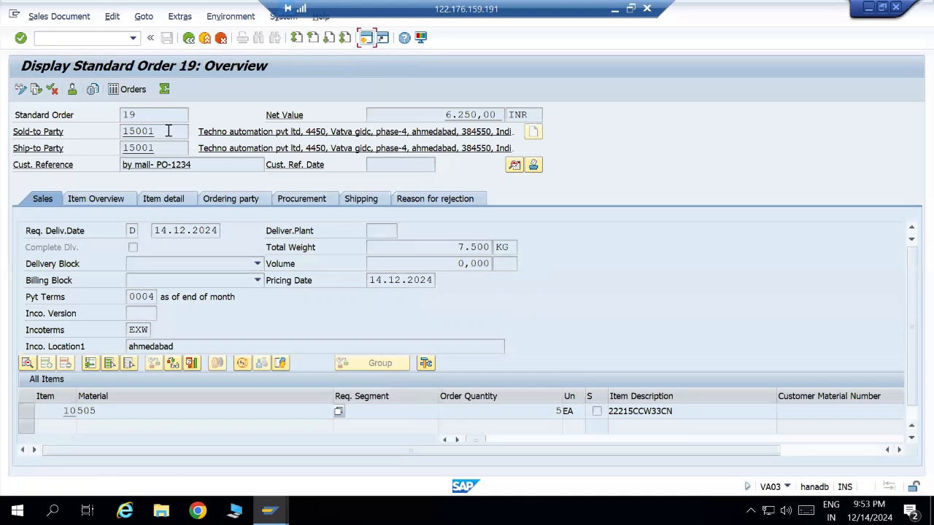
key(alt+Tab)
text(15001)
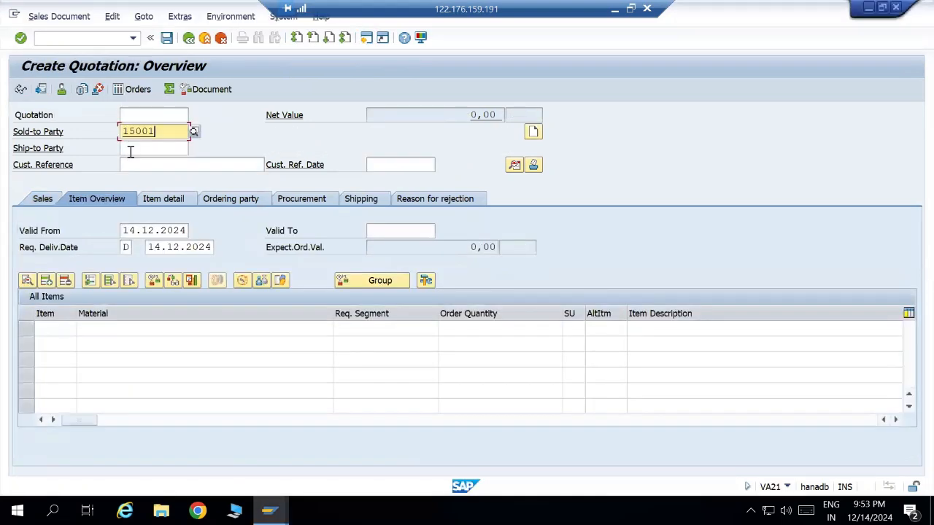
click(129, 149)
text(15001)
click(132, 165)
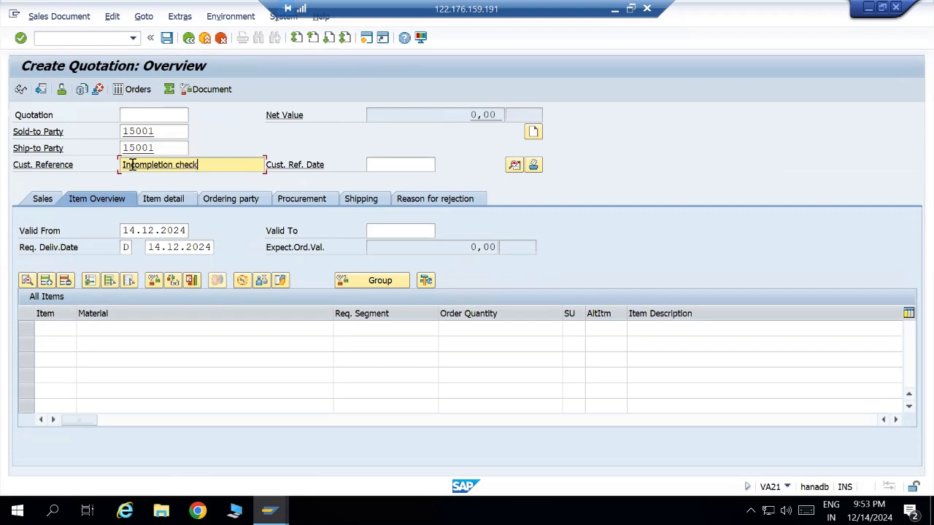
key(Return)
Add the displayed order's material 505 to the quotation with an order quantity of 2.
key(alt+Tab)
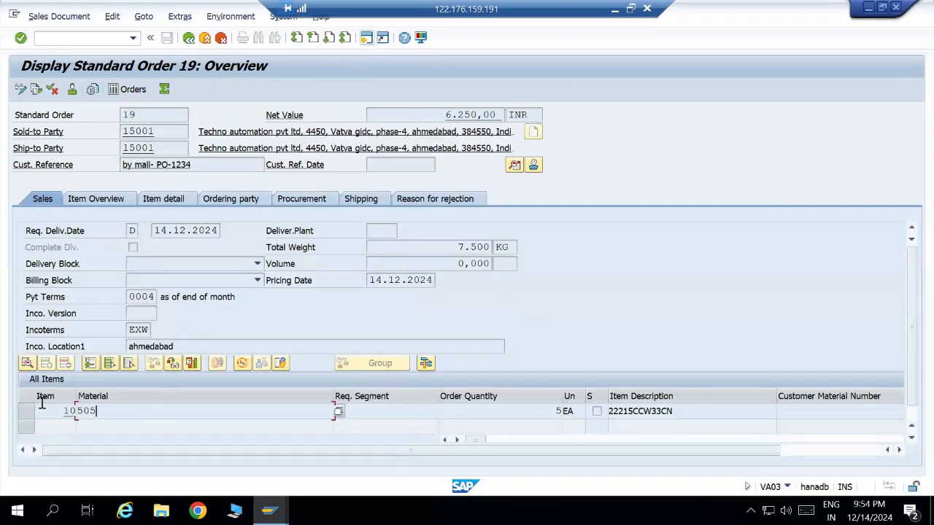
key(alt+Tab)
text(505)
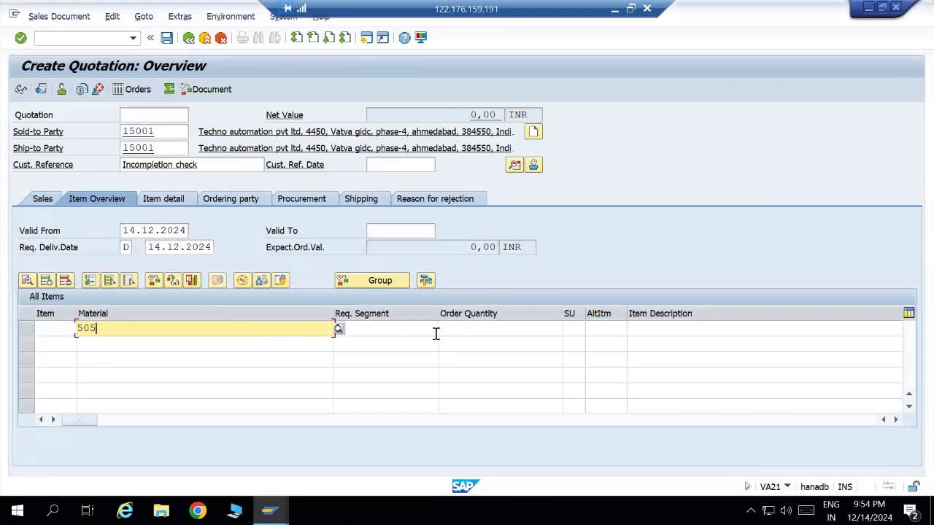
click(487, 327)
text(2)
key(Return)
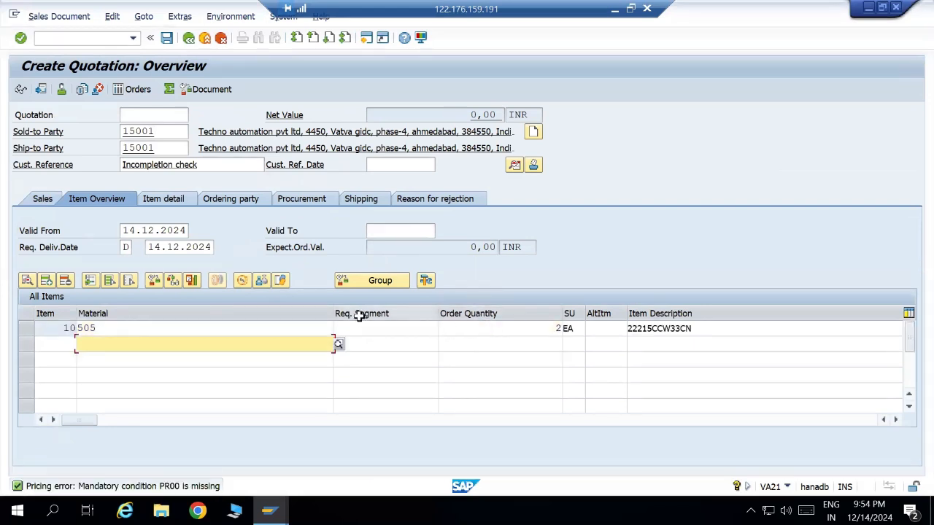
Start transaction VK11 in a new session and begin a condition record for condition type PR00.
click(120, 328)
click(366, 38)
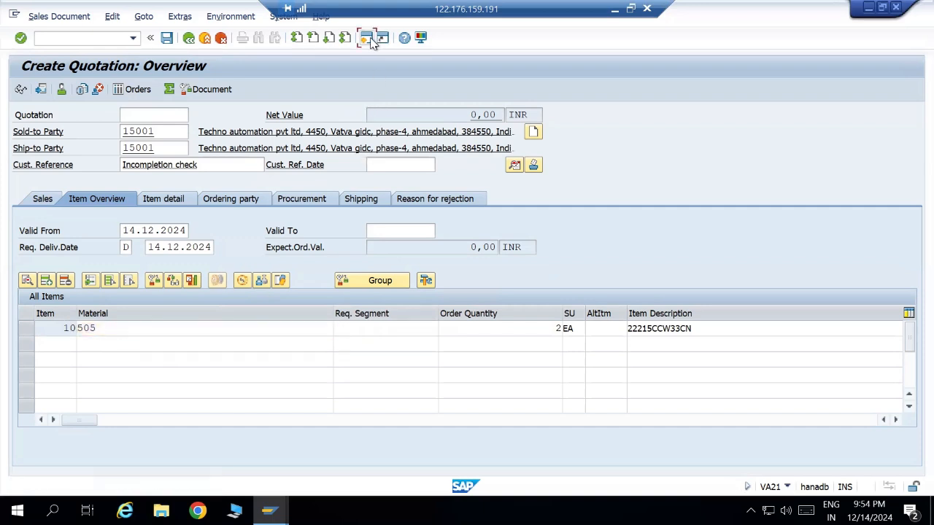
text(vk11)
key(Return)
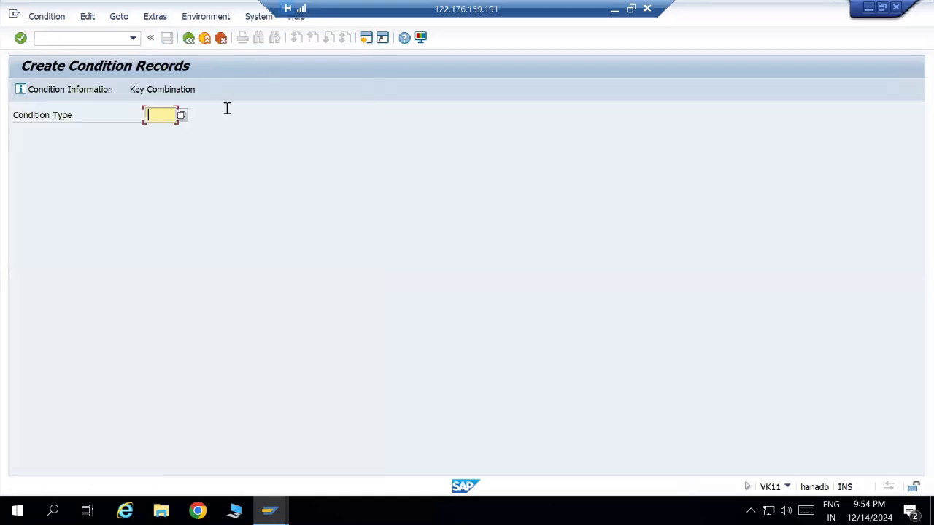
text(PR00)
key(Return)
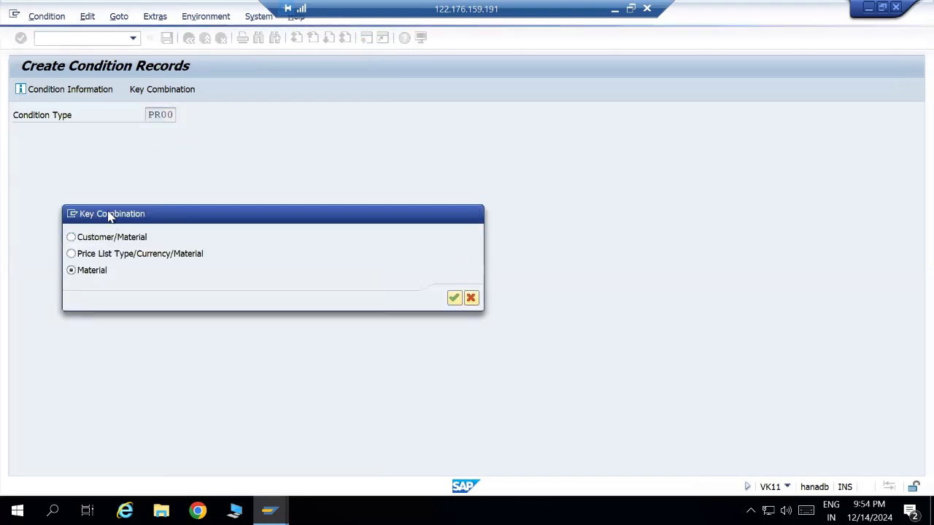
Create and save a PR00 record with the Material key combination, pricing material 505 at 1000 INR.
key(Return)
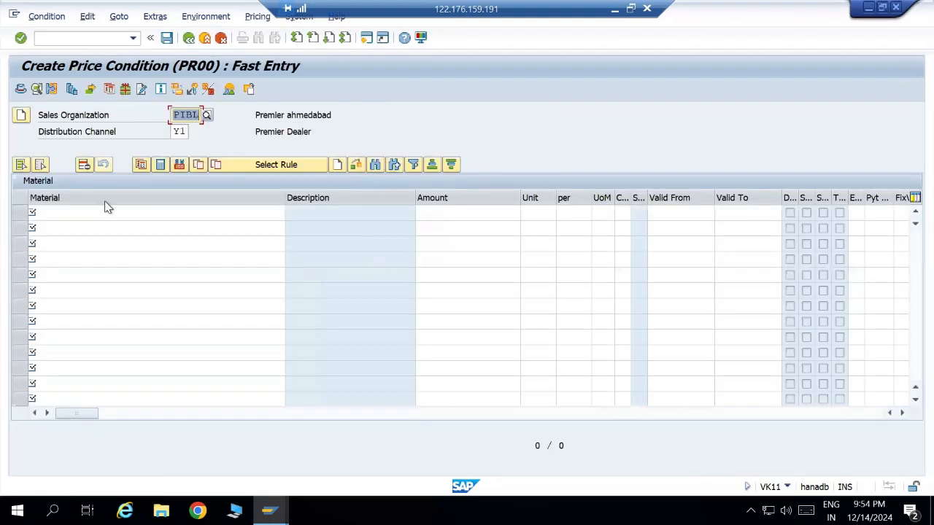
text(505)
click(446, 217)
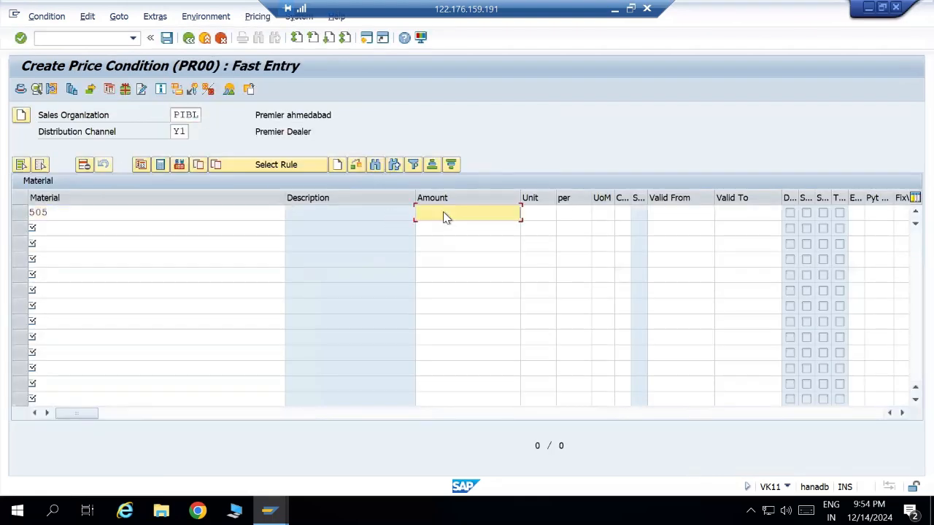
text(1.000)
key(Return)
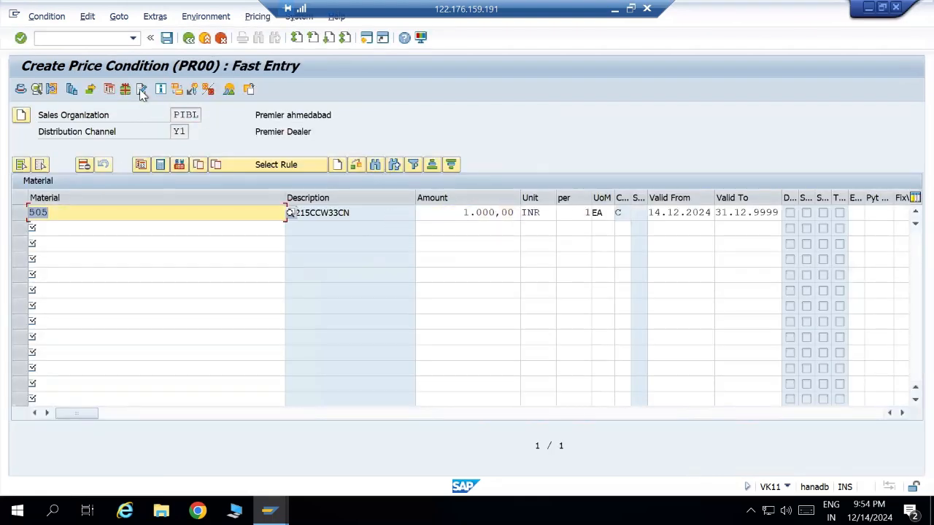
click(166, 38)
click(187, 40)
Return to the quotation and update item 10's conditions with pricing type B, Carry out new pricing.
key(alt+Tab)
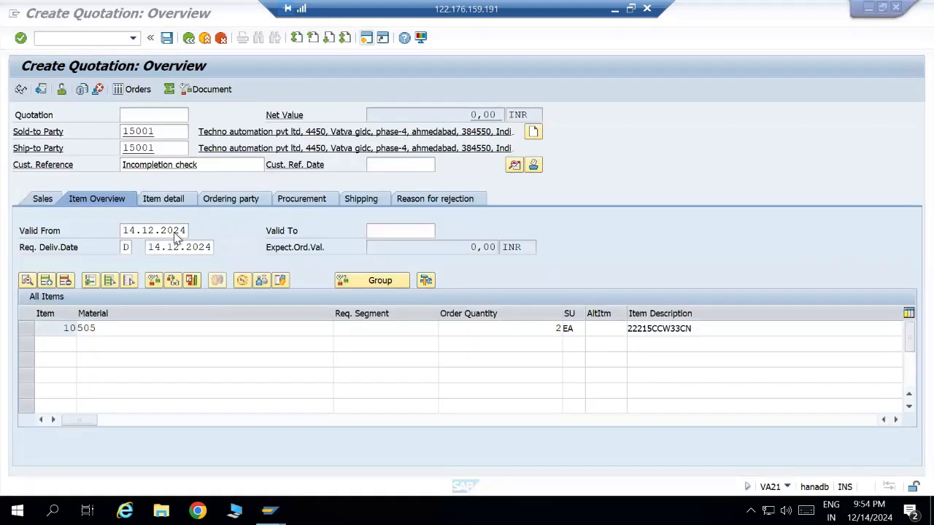
click(29, 332)
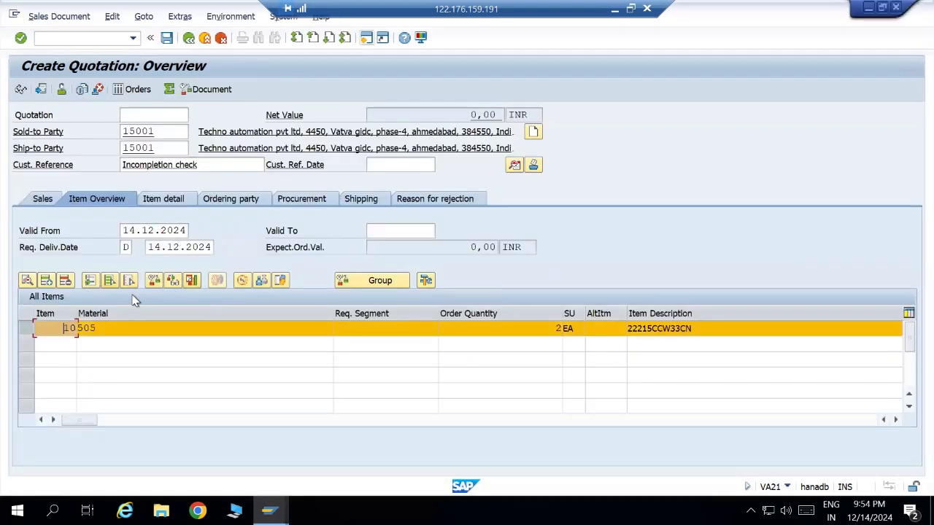
click(241, 281)
click(525, 268)
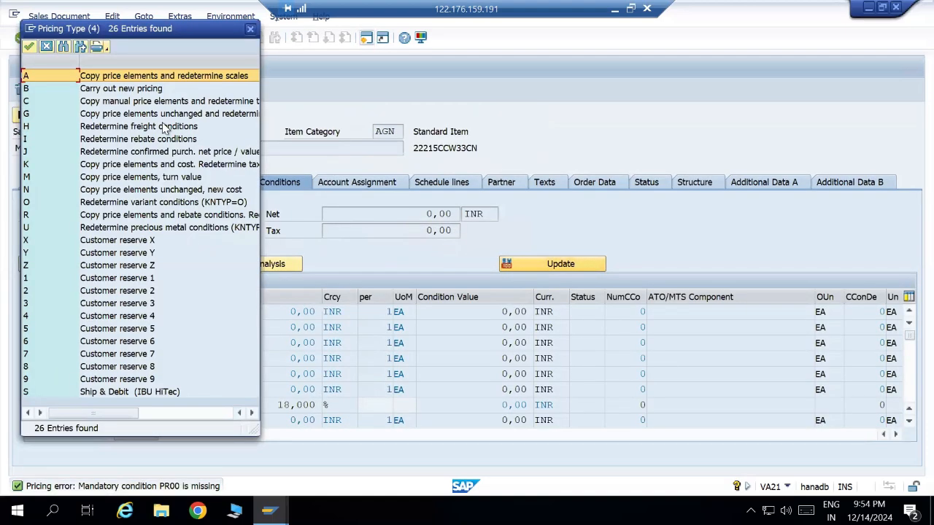
double_click(132, 93)
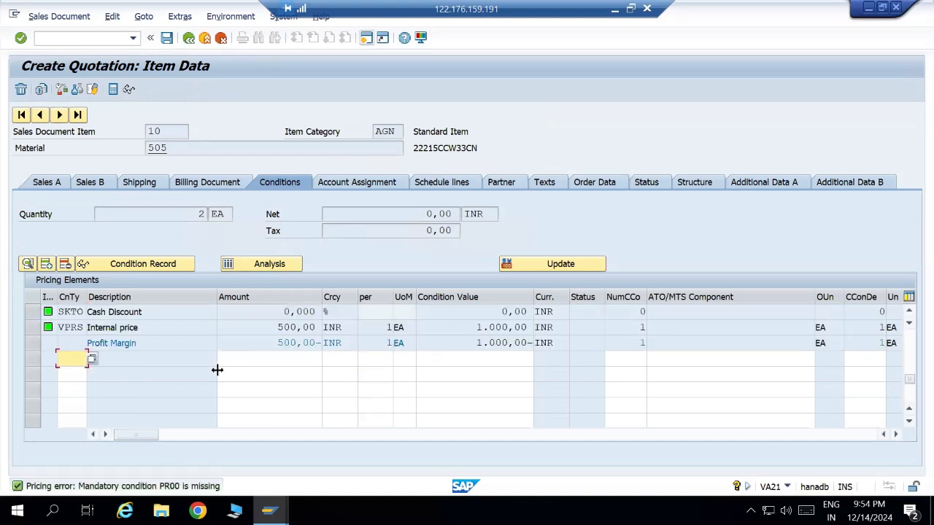
Try to add condition type PR00 with an amount of 1000 manually to item 10's pricing elements.
click(72, 367)
text(pr00)
key(Tab)
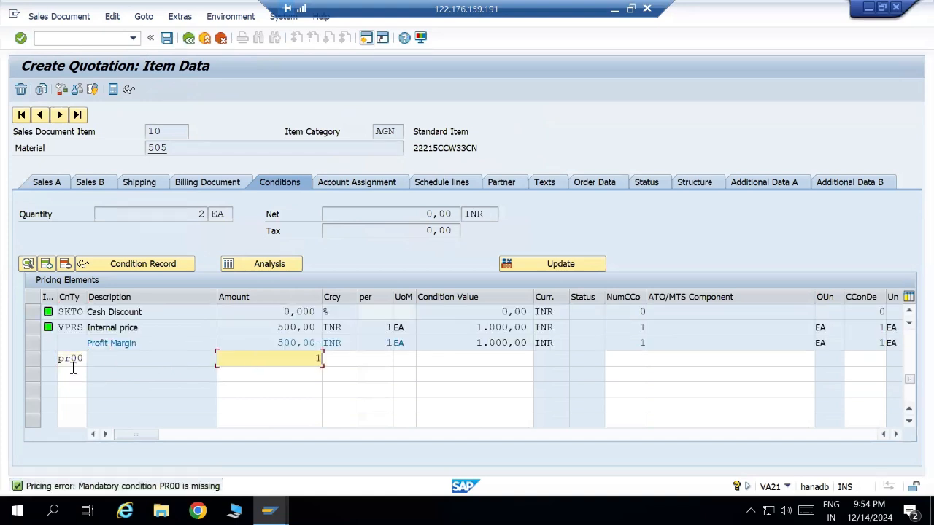
text(1000)
key(Return)
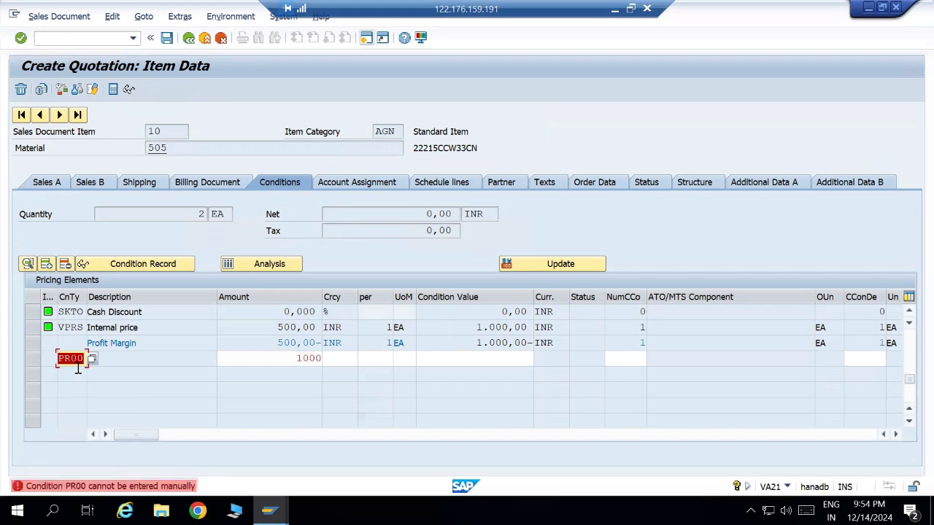
click(92, 358)
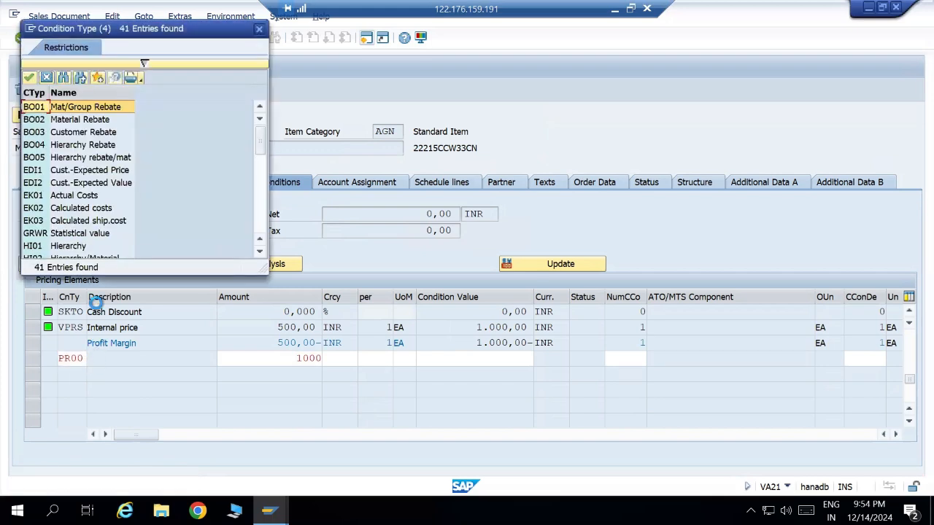
scroll(76, 183, down, 5)
scroll(76, 184, down, 5)
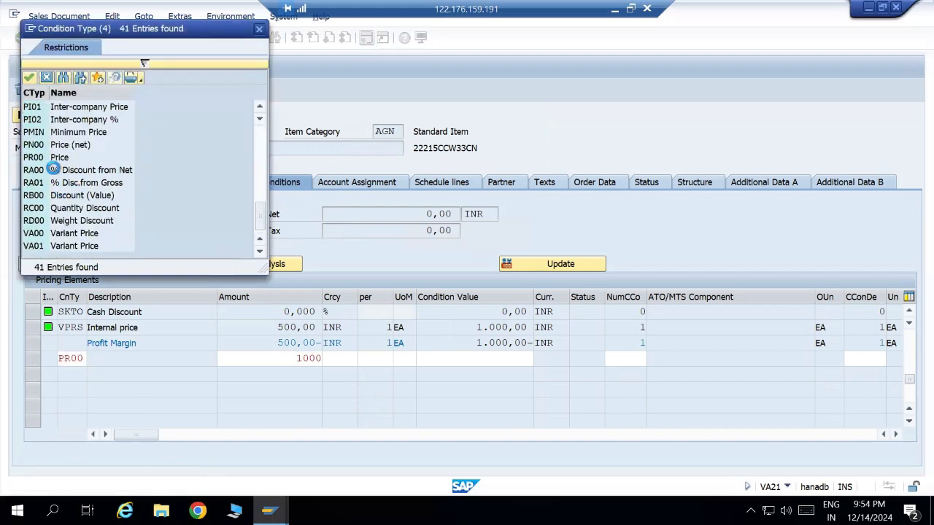
double_click(52, 155)
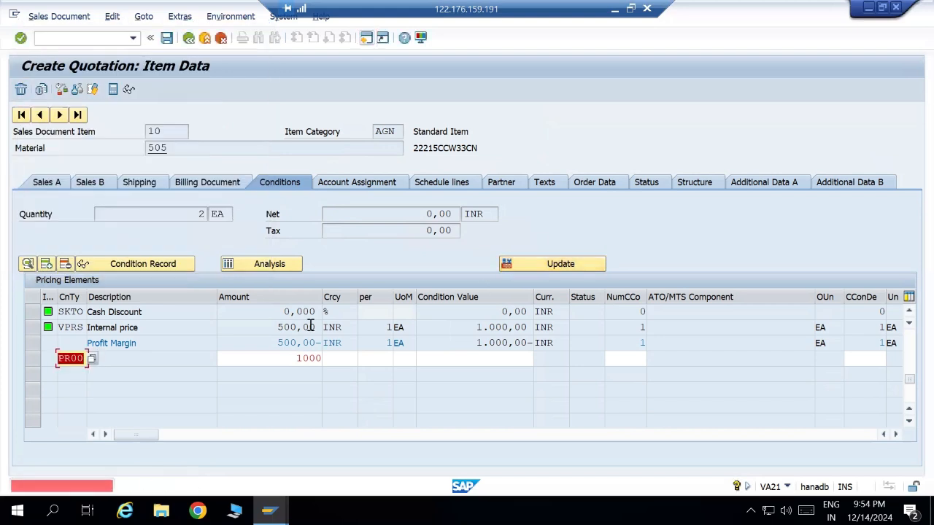
Clear the manual PR00 entry and its amount from item 10's pricing elements.
key(BackSpace)
key(Tab)
key(BackSpace)
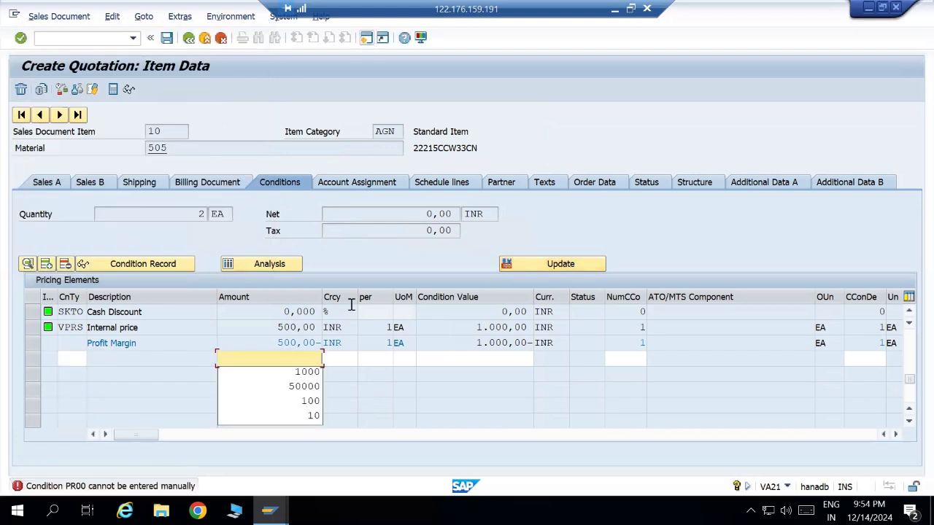
click(539, 266)
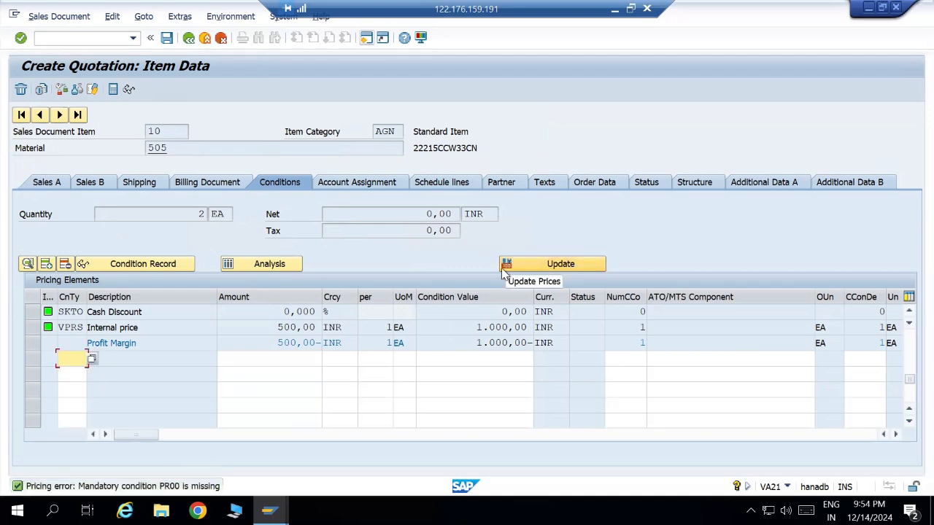
Check the quotation's incompletion log for missing data and return to the overview.
click(189, 38)
click(111, 16)
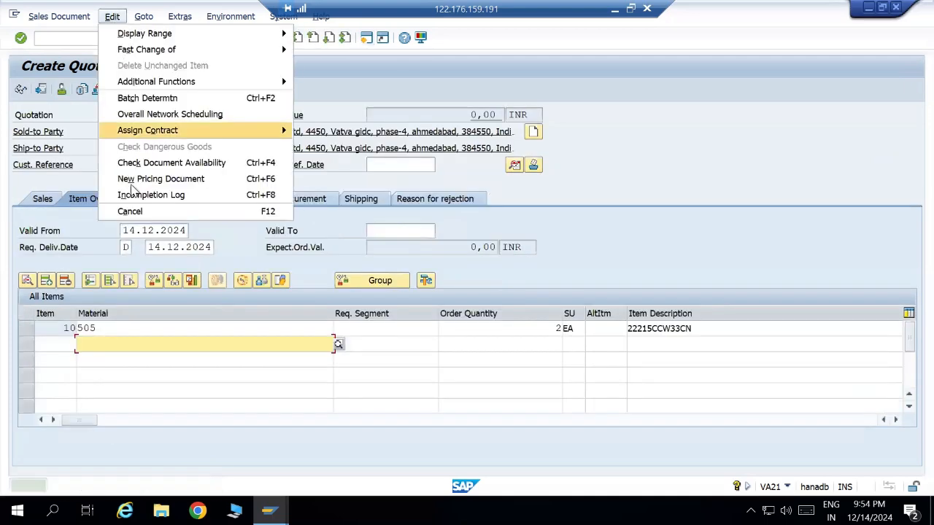
click(133, 195)
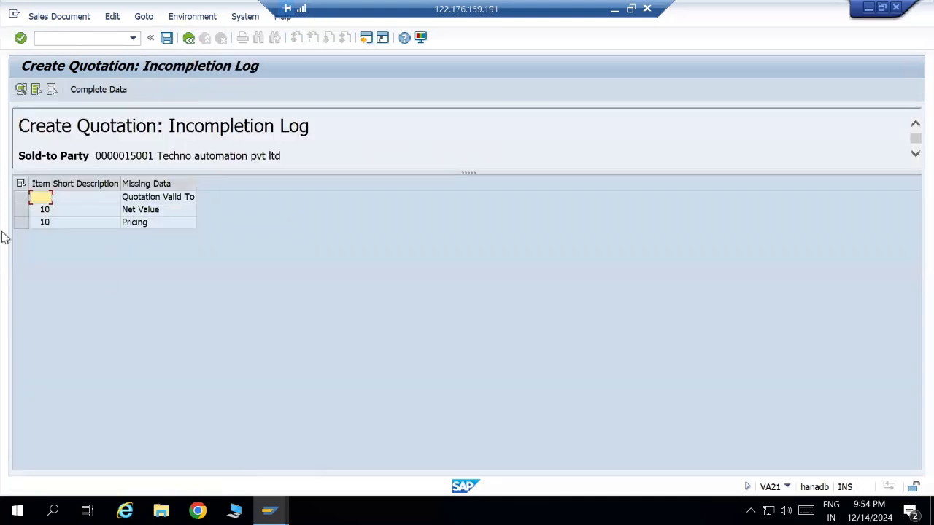
click(188, 38)
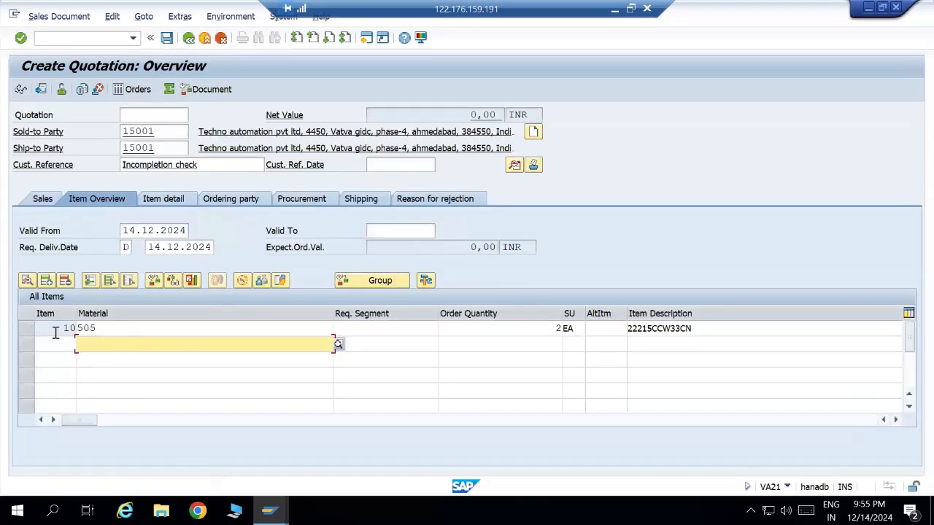
Retry the price update in item 10's conditions and return to the quotation overview.
double_click(58, 329)
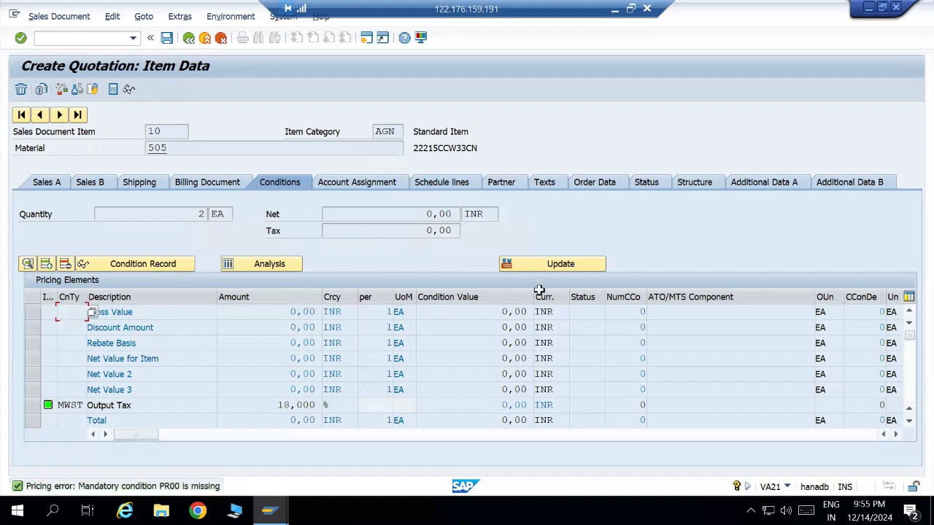
click(560, 265)
click(189, 38)
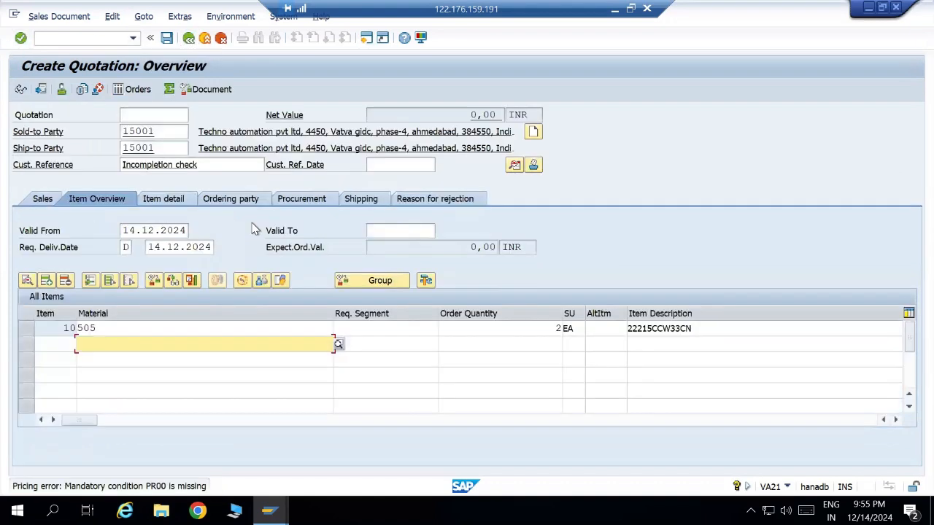
Leave the quotation without saving its data.
click(188, 37)
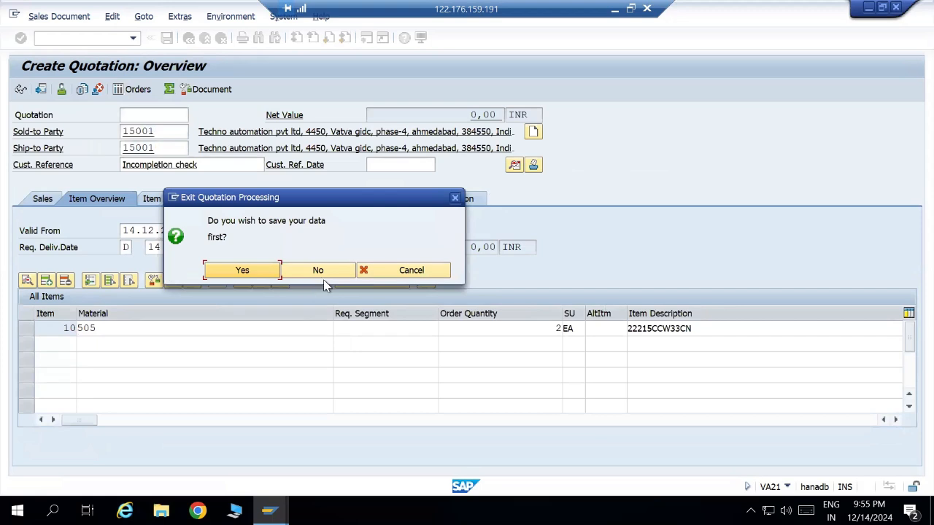
click(319, 270)
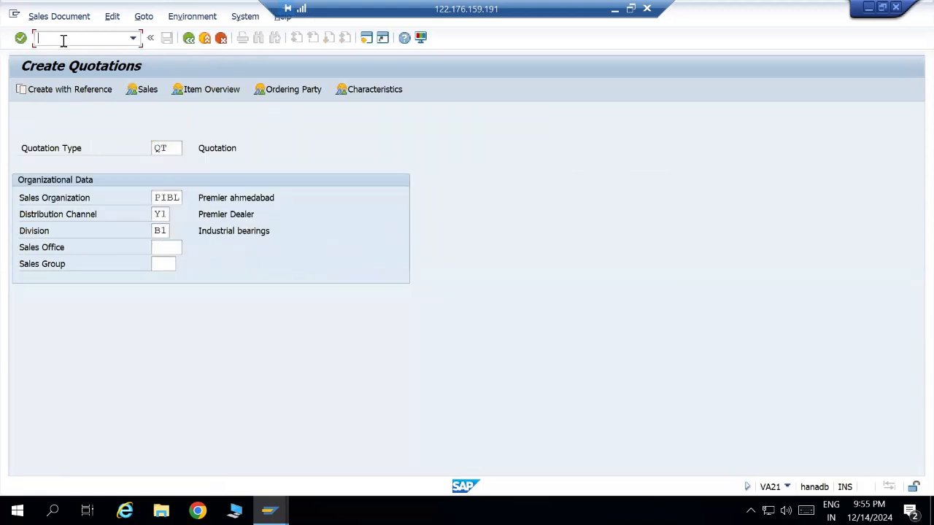
key(Return)
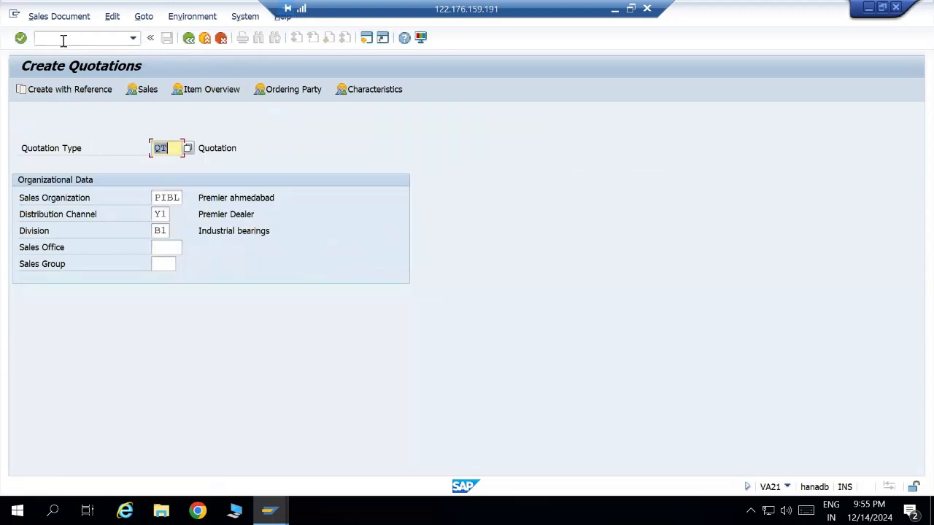
Start a new QT quotation with the same sold-to and ship-to party and the customer reference "Incompletion check".
key(Return)
key(space)
click(138, 147)
click(138, 148)
key(space)
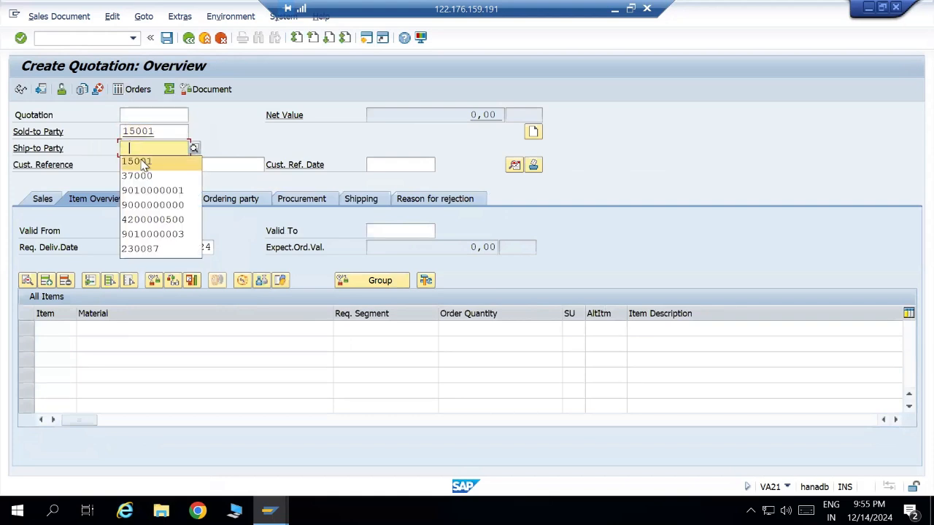
click(142, 163)
click(144, 165)
click(145, 177)
key(Return)
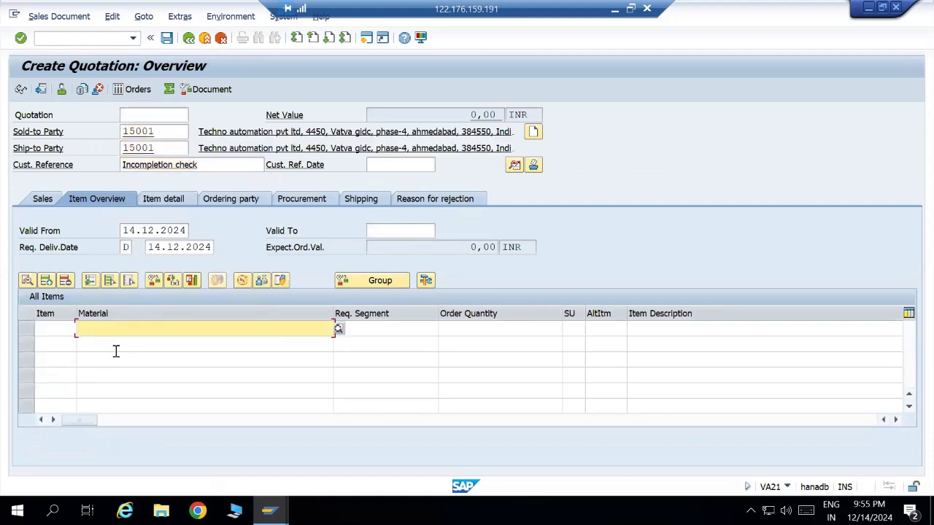
Add material 505 to the new quotation with an order quantity of 1.
key(space)
click(104, 169)
click(528, 330)
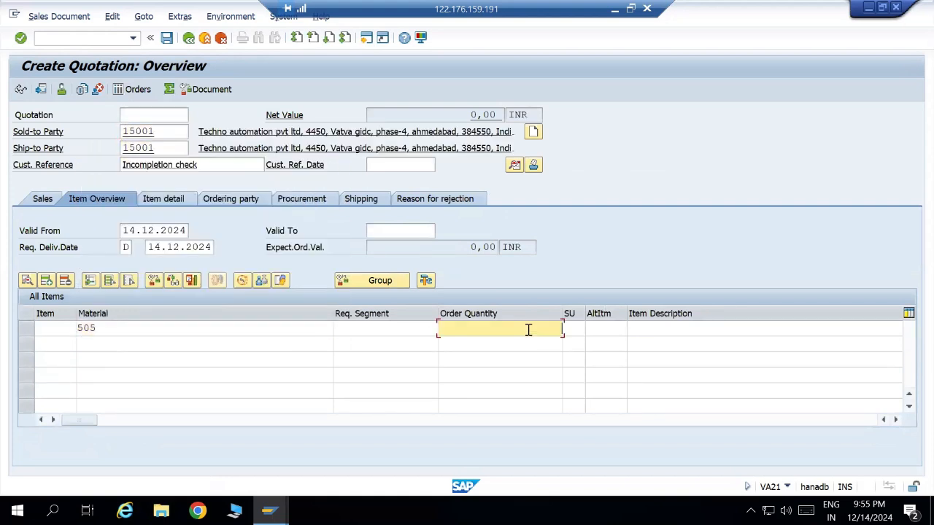
text(1)
key(Return)
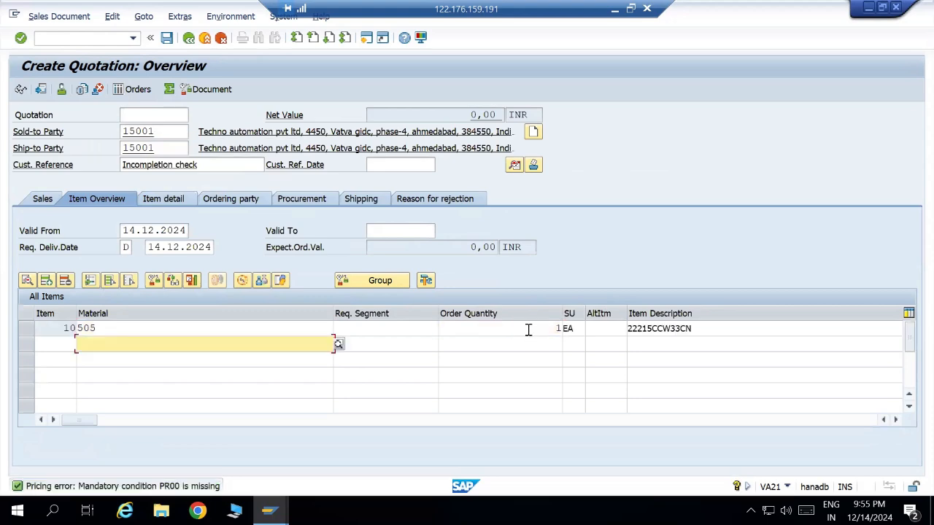
Try to enter condition type PR00 with an amount of 1000 in the new quotation item's conditions.
double_click(530, 335)
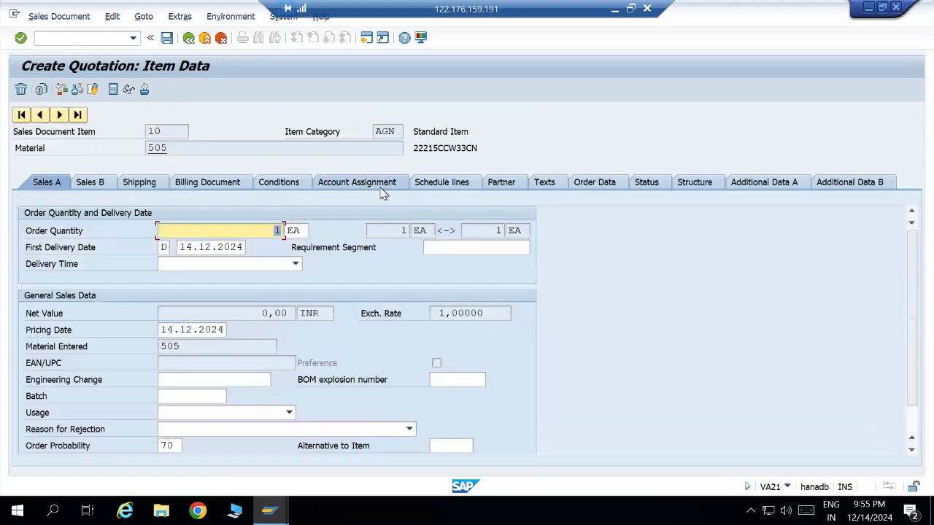
click(262, 185)
scroll(94, 390, down, 2)
click(77, 390)
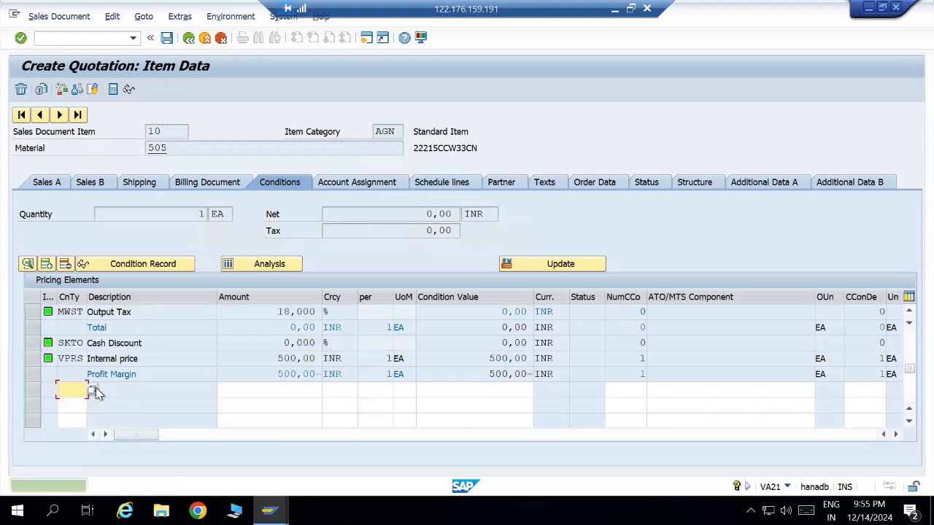
text(PR0)
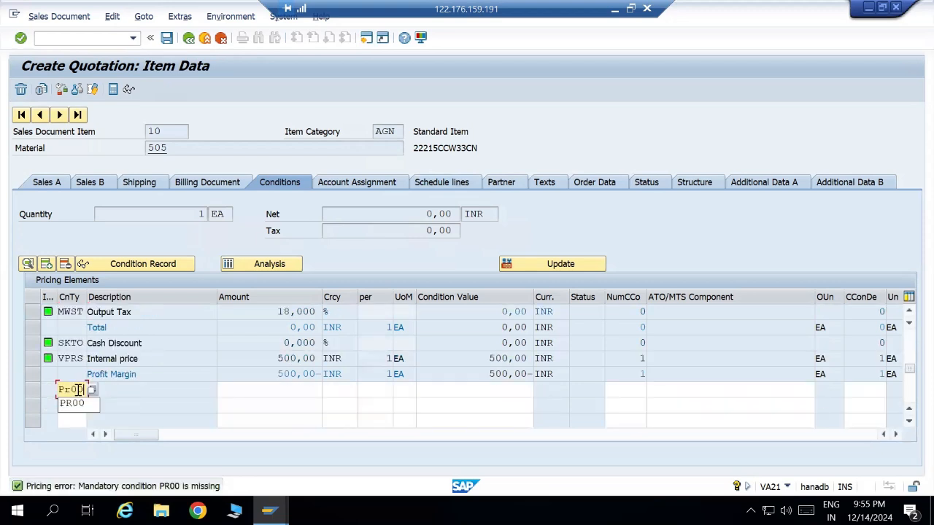
text(0)
key(Tab)
text(1000)
key(Return)
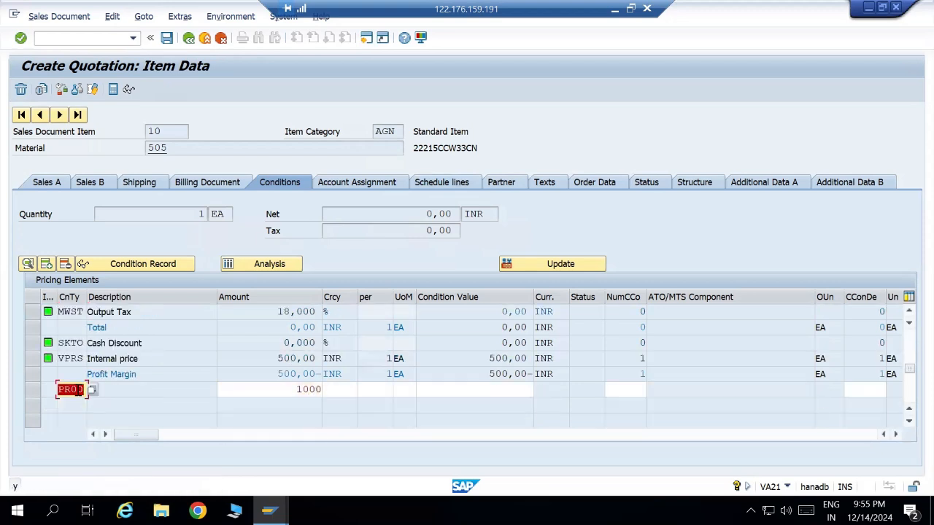
Remove the manually entered PR00 line and its amount from the new quotation item's conditions.
key(BackSpace)
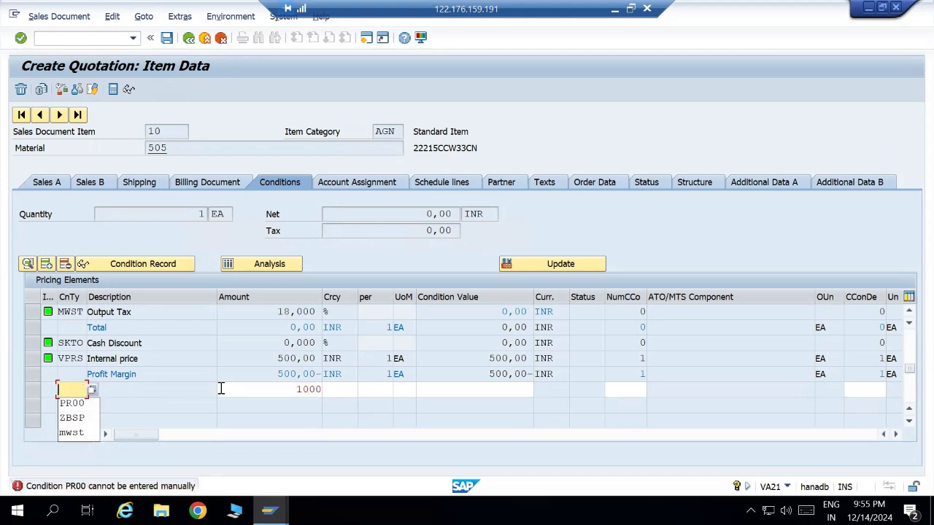
key(Tab)
key(BackSpace)
key(Return)
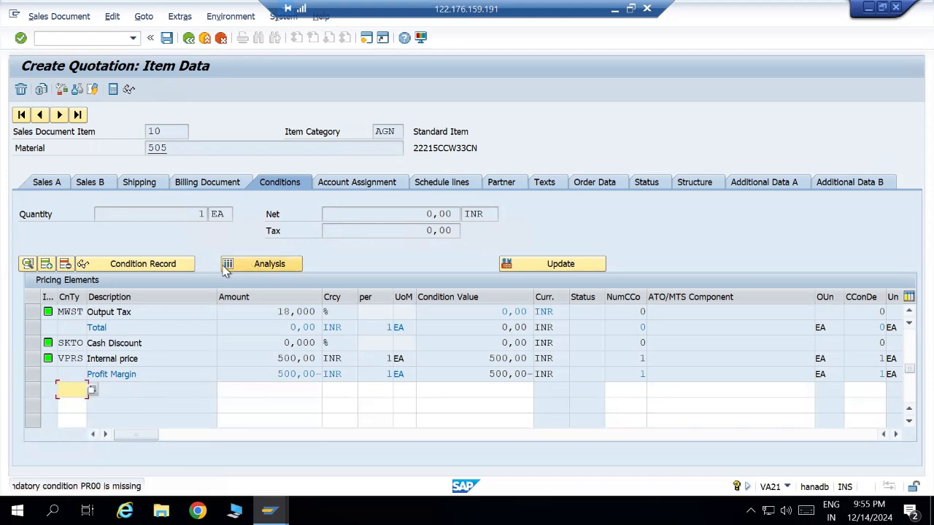
Open the item's pricing analysis and examine the access details of PR00's Customer/Material access 010.
click(265, 268)
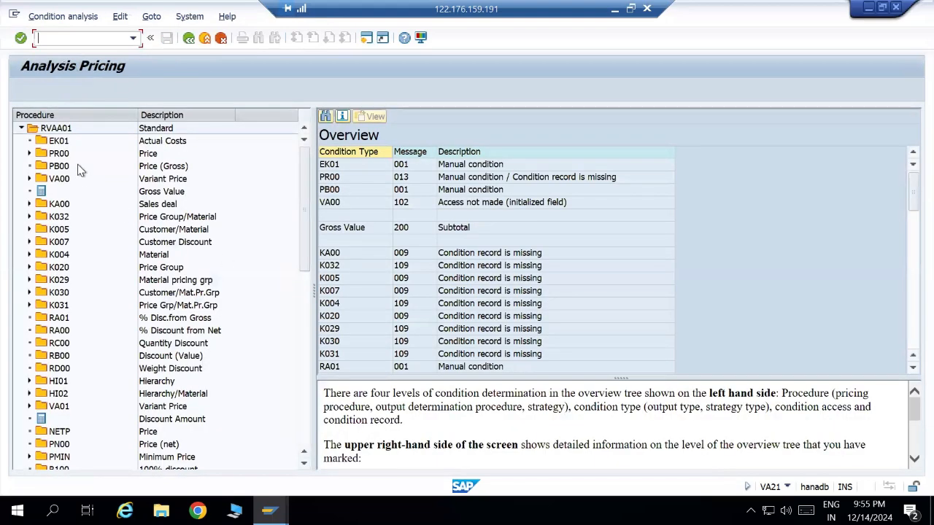
click(29, 153)
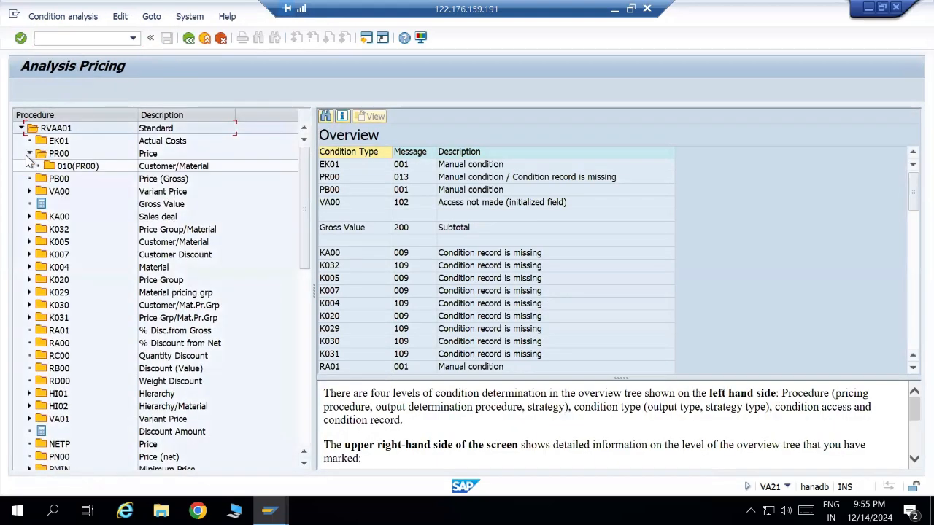
click(73, 167)
scroll(82, 193, down, 1)
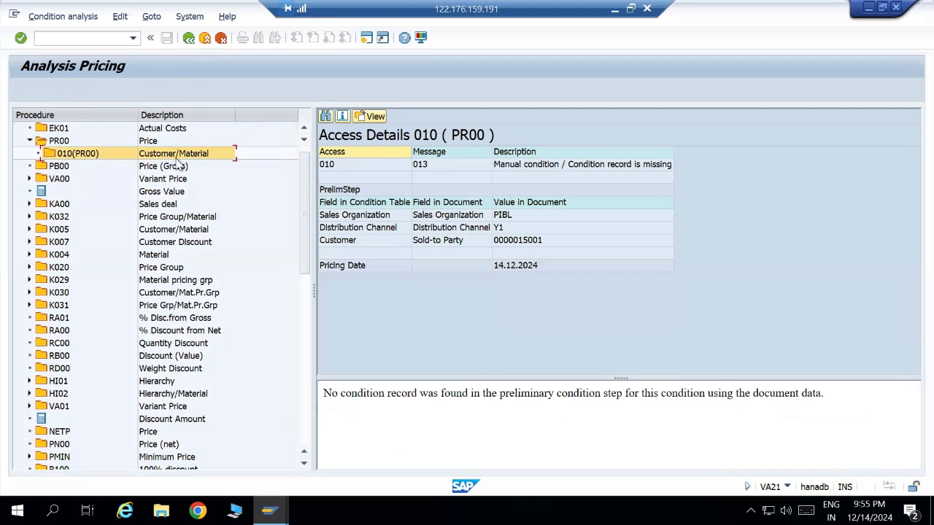
Leave the pricing analysis and open the VK12 selection for PR00 condition records using the Material key combination.
click(188, 37)
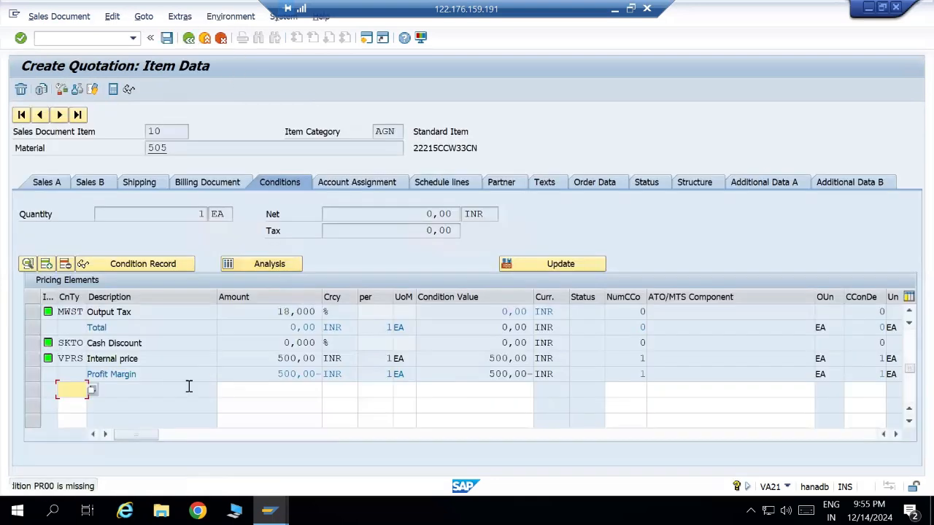
click(105, 39)
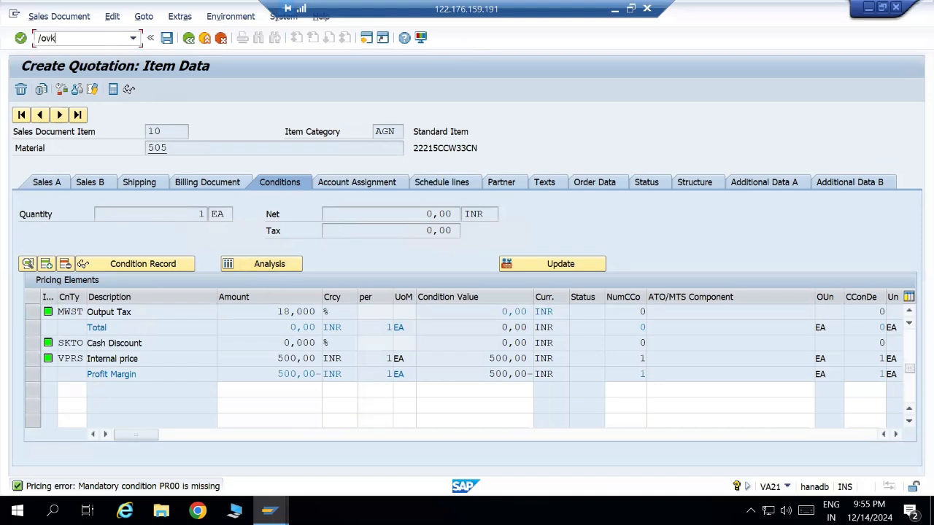
key(Return)
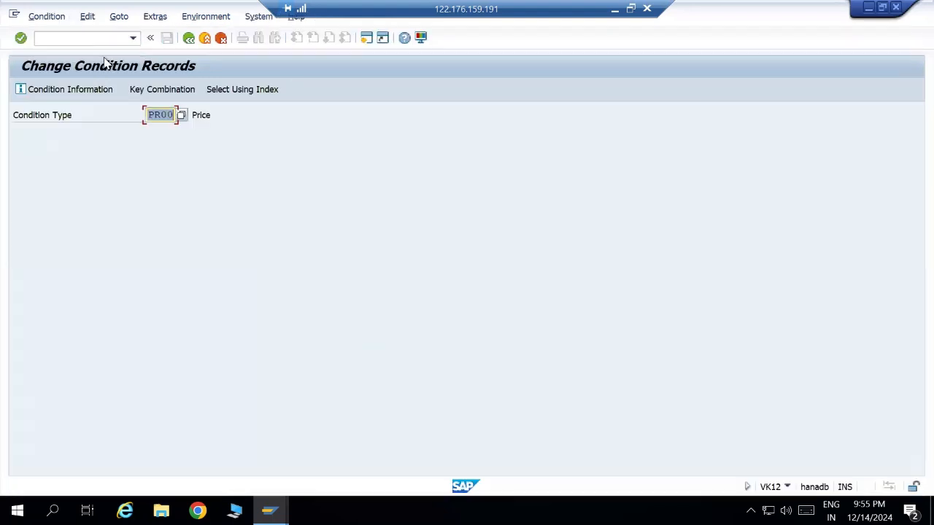
key(Return)
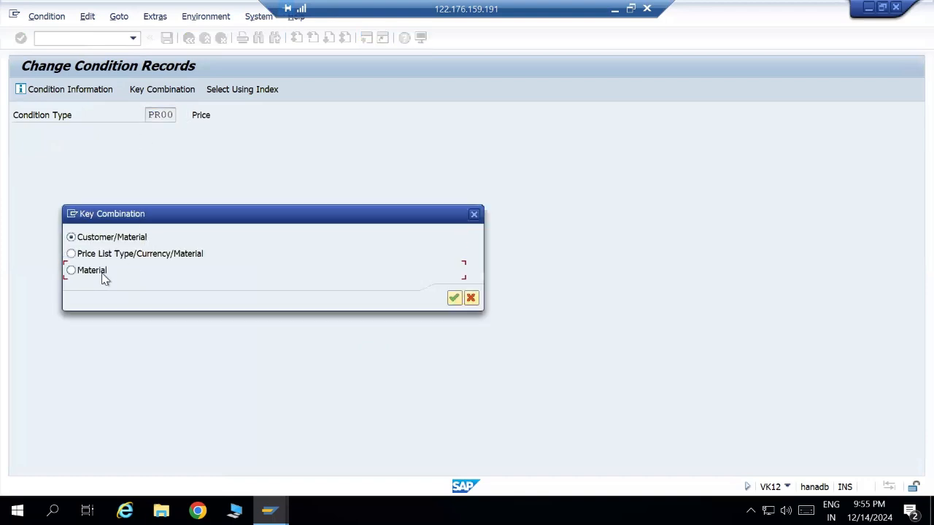
key(Return)
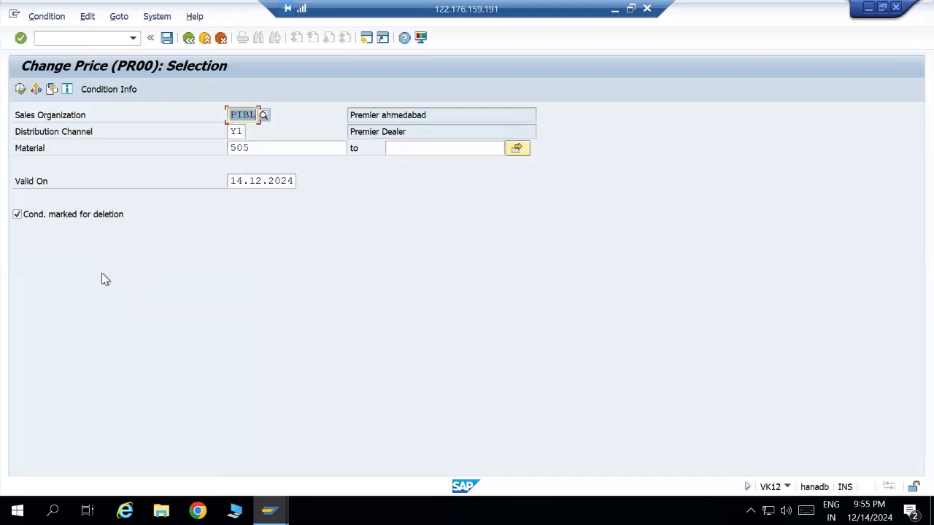
Mark material 505's PR00 condition record for deletion, save it, and return to the quotation item.
click(20, 90)
click(21, 229)
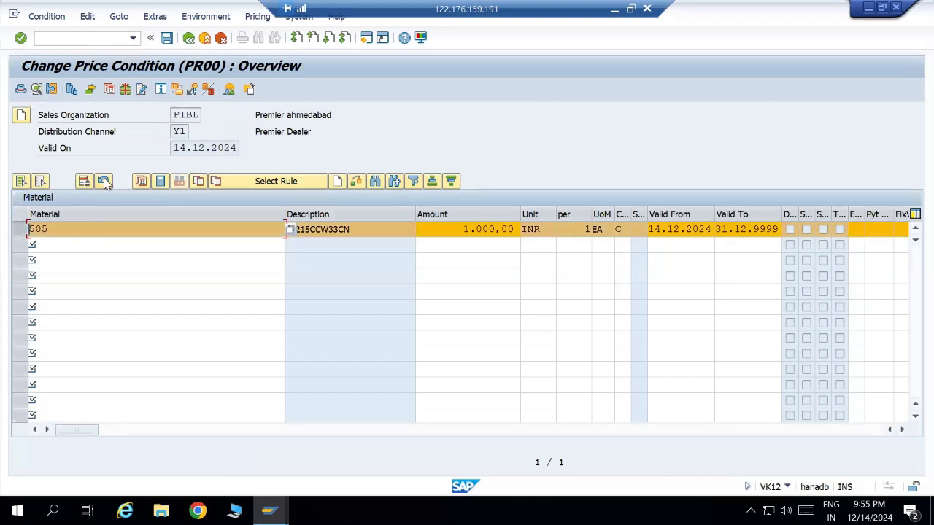
click(84, 181)
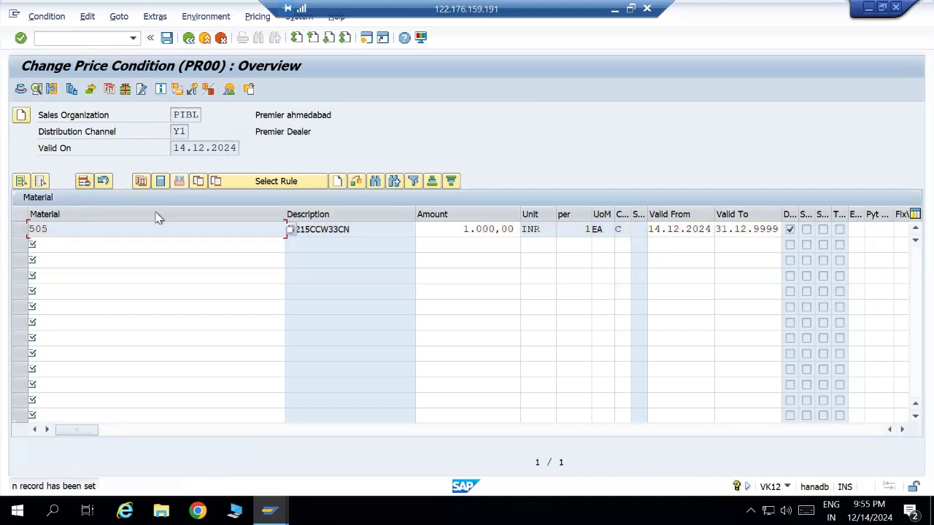
click(167, 37)
click(189, 38)
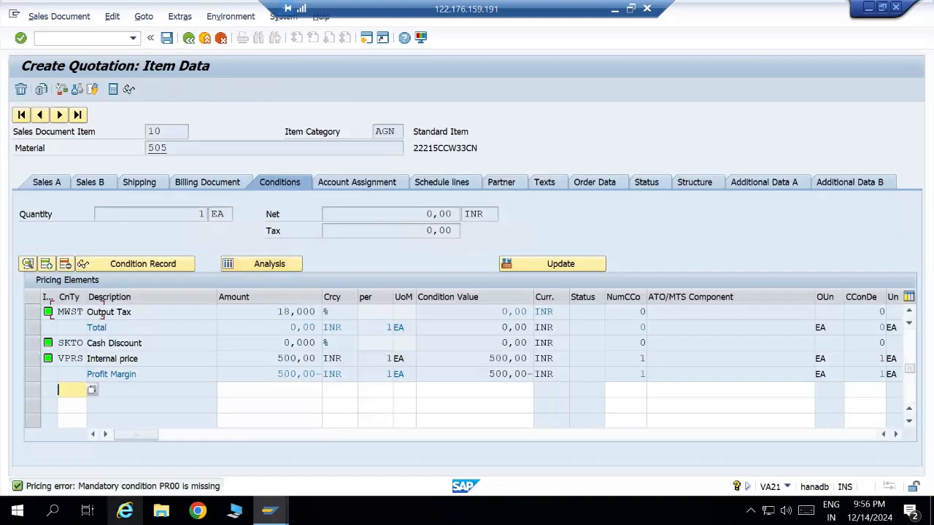
Try to enter condition type PR00 with an amount of 1500 in the quotation item's conditions.
click(73, 406)
click(269, 388)
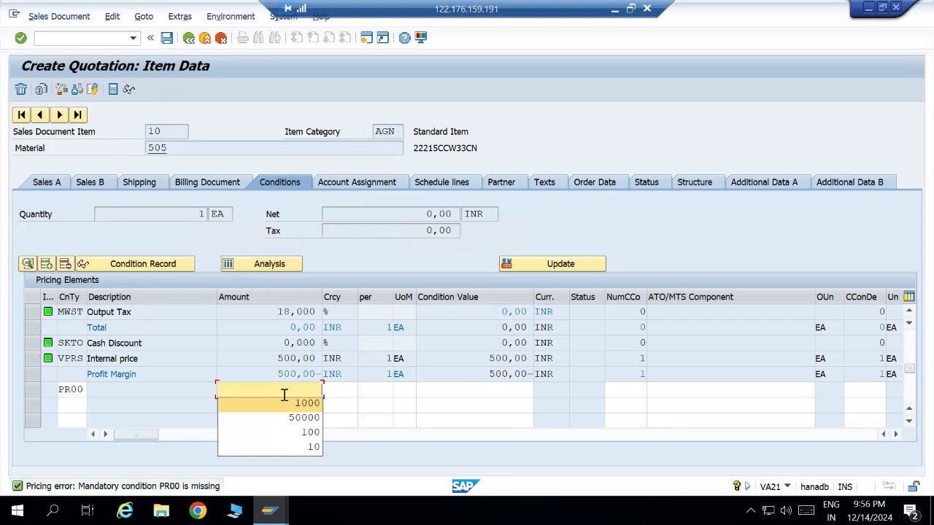
click(285, 392)
text(15)
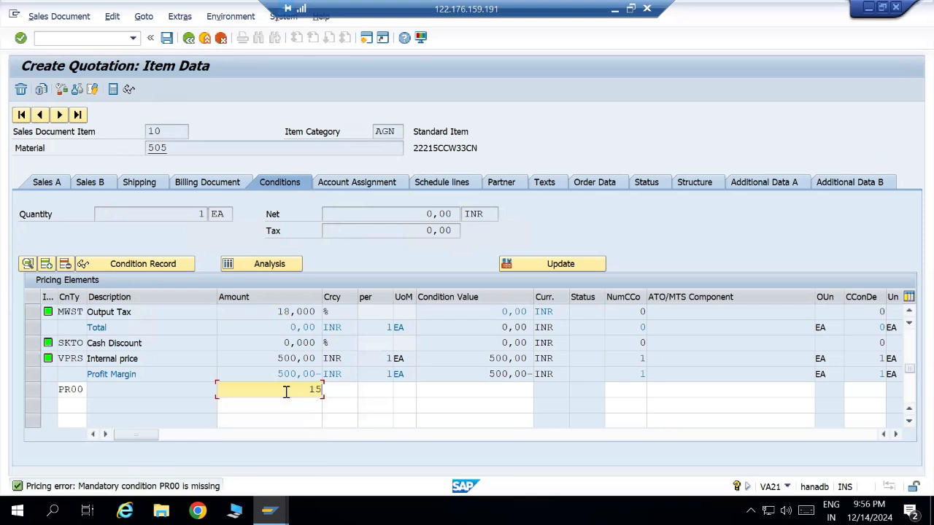
text(00)
key(Return)
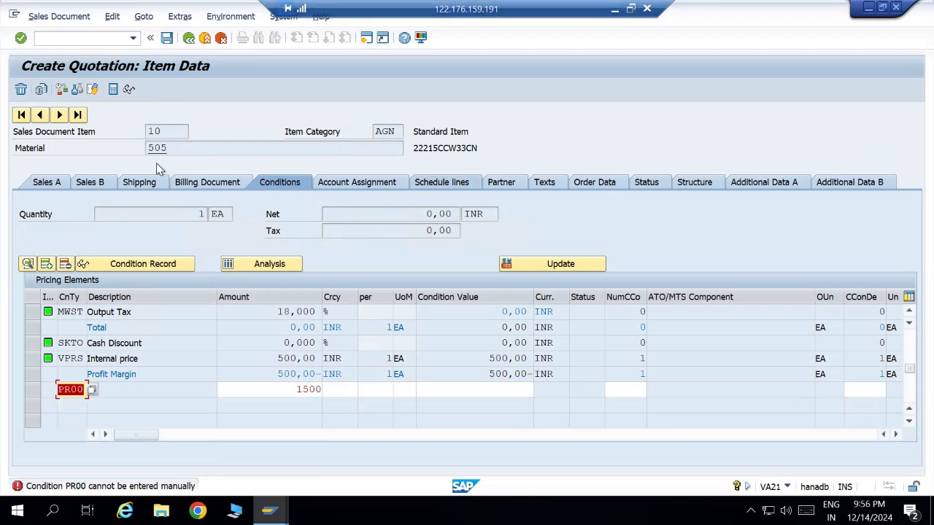
Abandon the unsaved quotation and return to the initial screen for creating quotations.
click(191, 41)
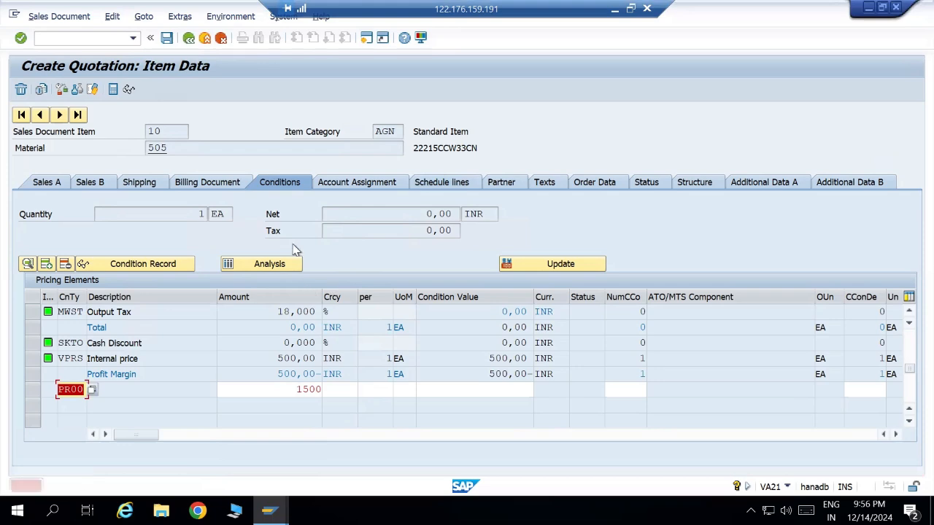
click(223, 40)
click(249, 303)
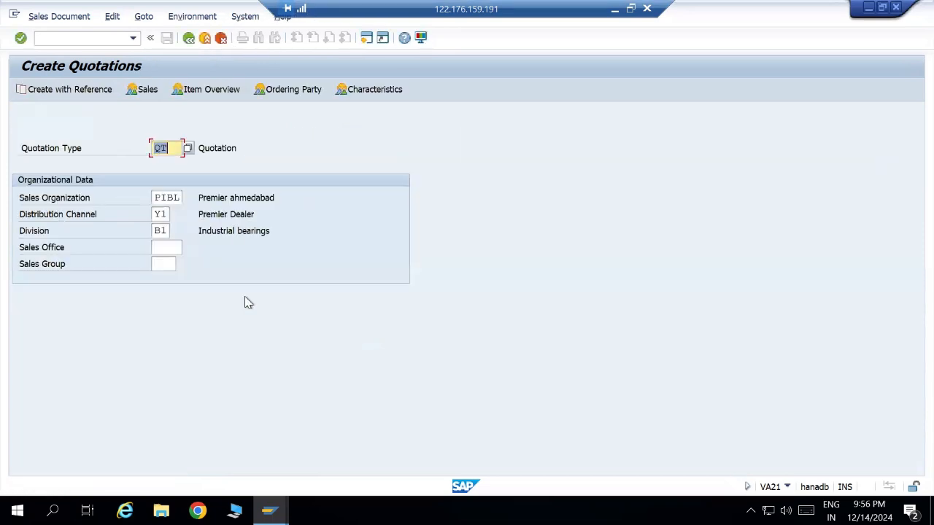
Find the SAIL order created on 09.12.2024 in the VBAK entries and display it in VA03.
key(alt+Tab)
mouse_move(270, 510)
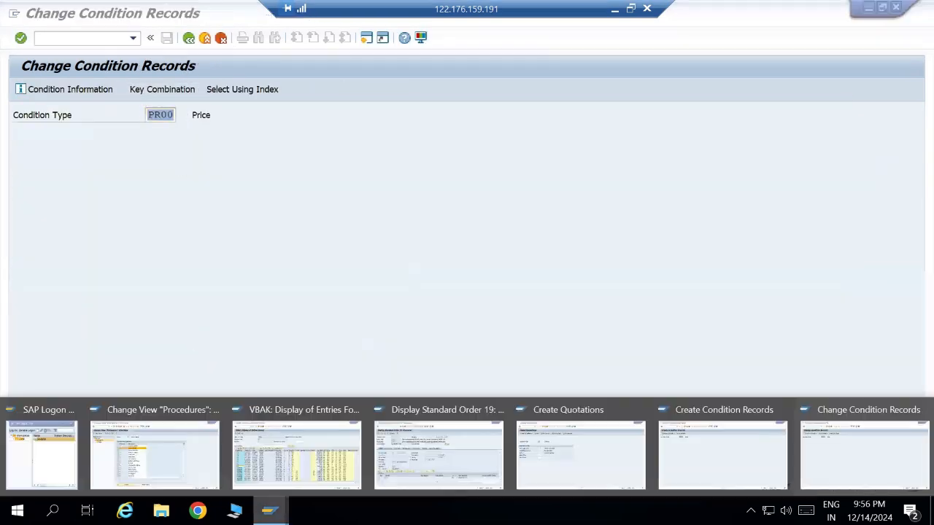
click(297, 473)
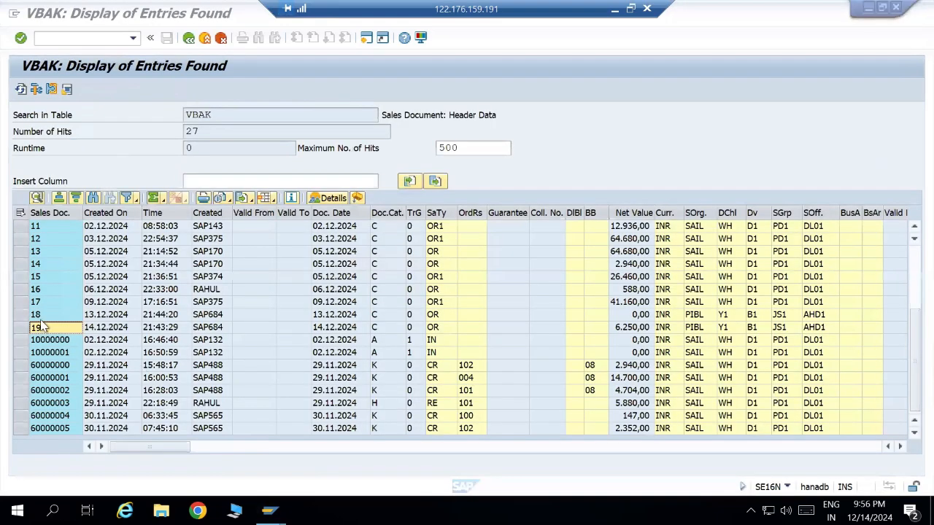
click(46, 302)
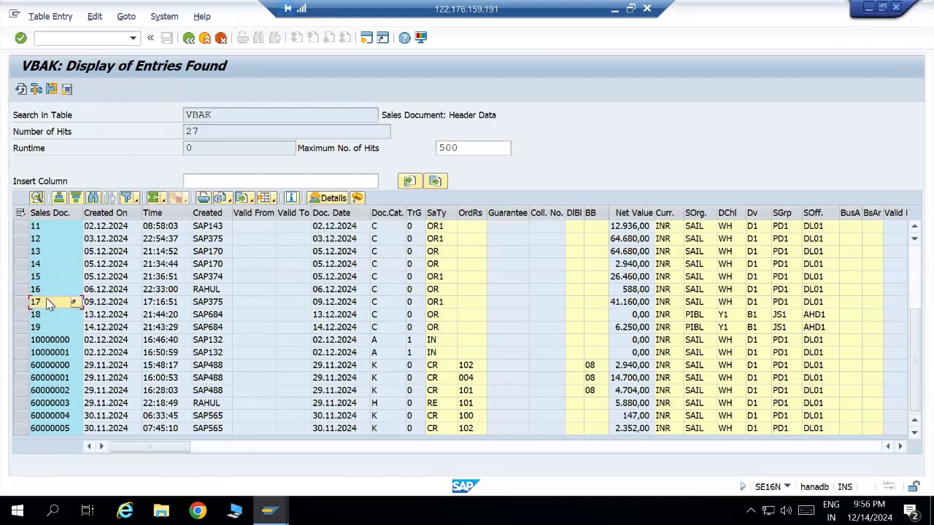
key(alt+Tab)
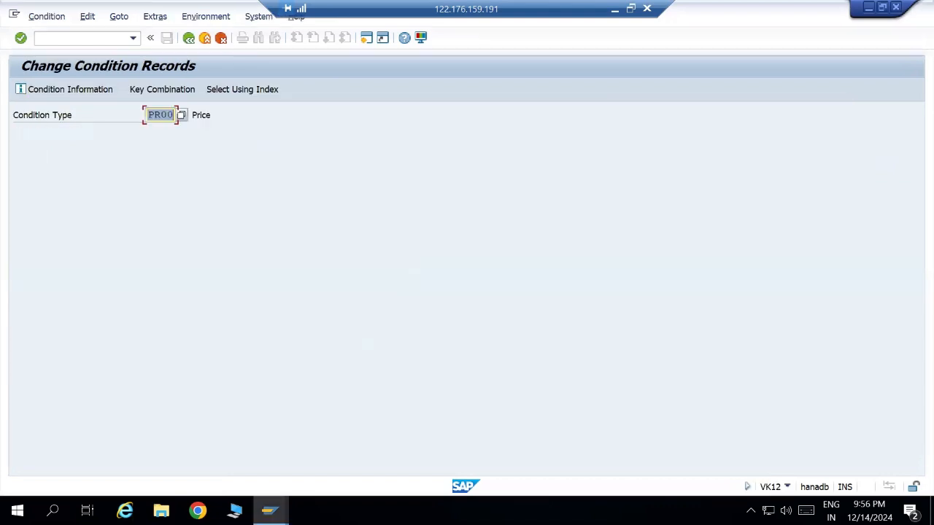
mouse_move(324, 494)
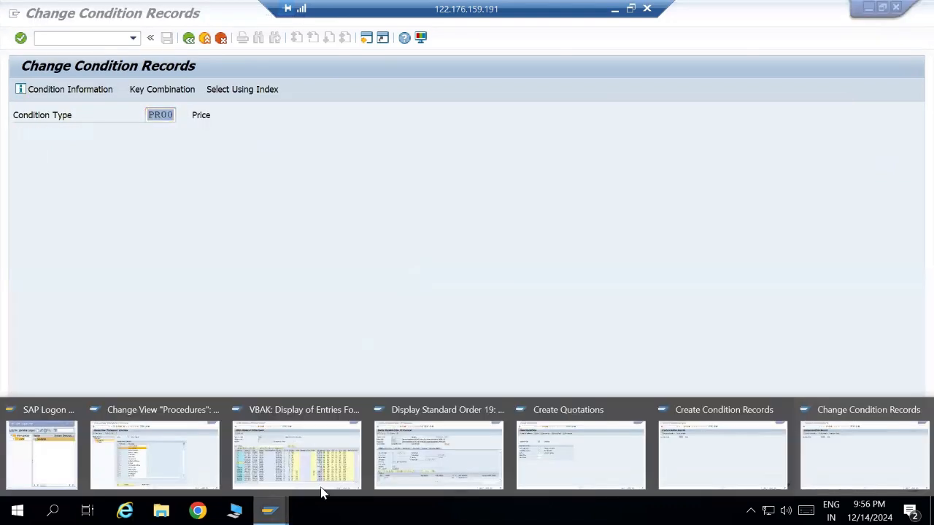
click(451, 448)
click(189, 37)
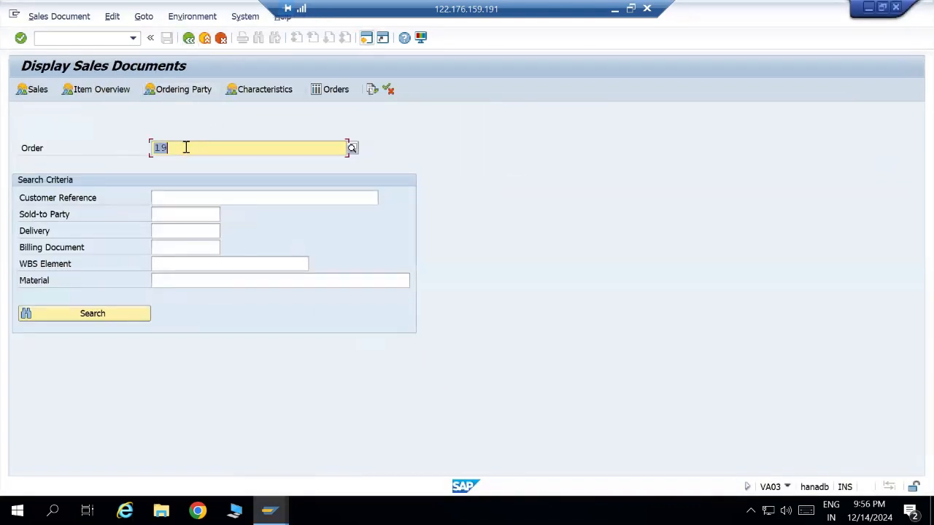
key(Return)
Open the displayed SAIL order's header data to examine its sales area.
key(alt+Tab)
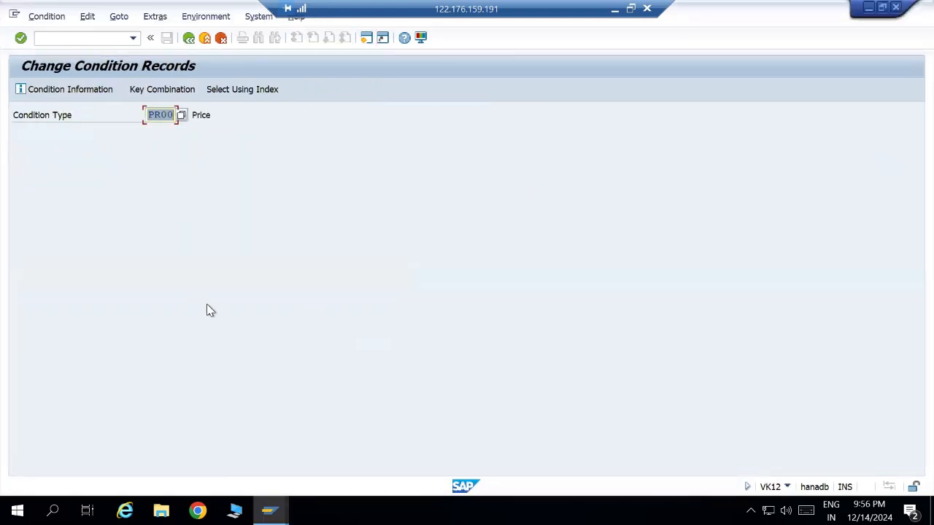
key(alt+Tab)
mouse_move(269, 510)
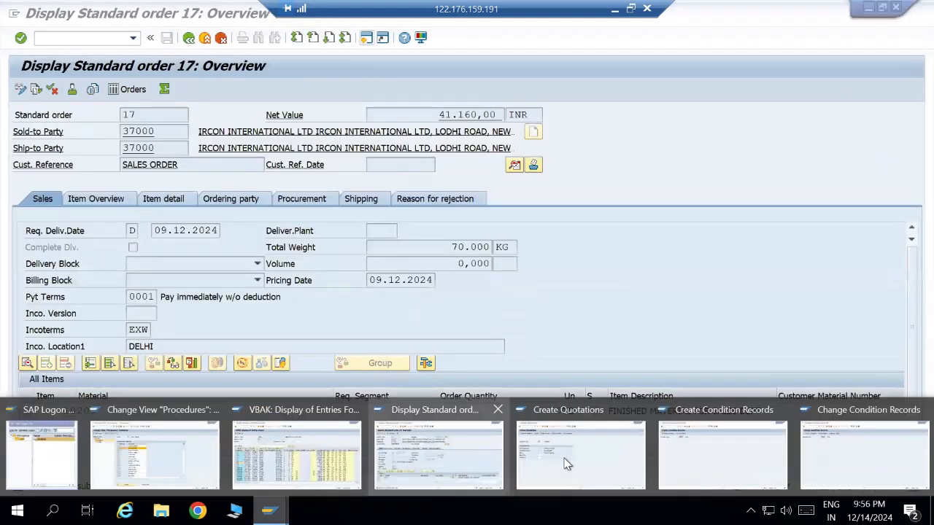
mouse_move(597, 447)
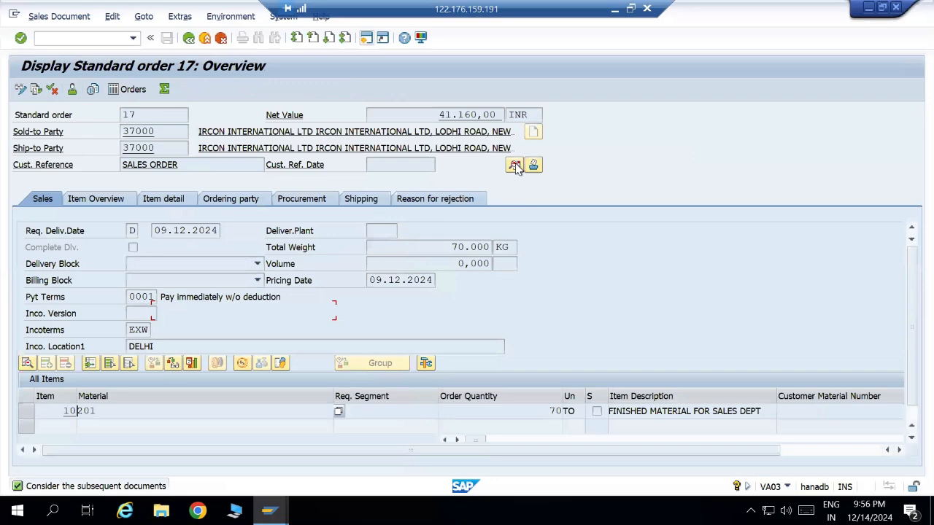
click(515, 165)
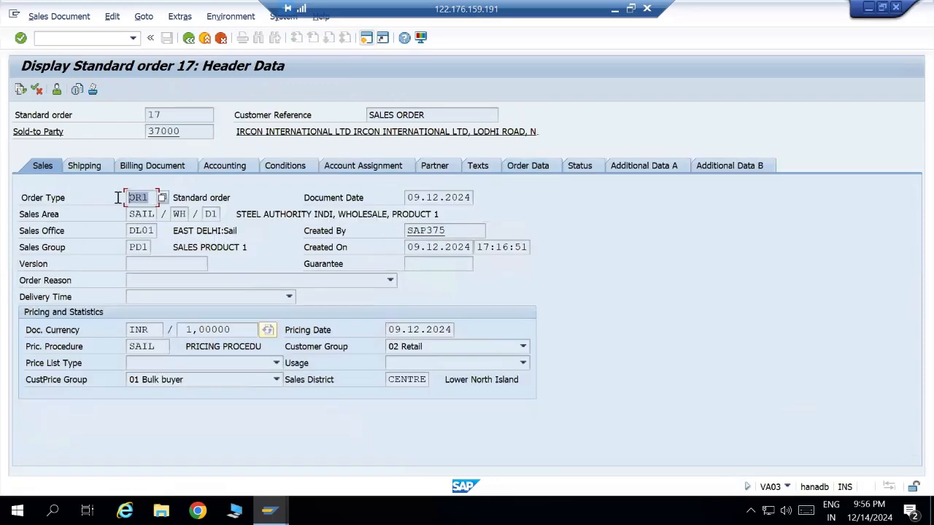
Copy sales organization SAIL from the order header into the new quotation's organizational data.
key(alt+Tab)
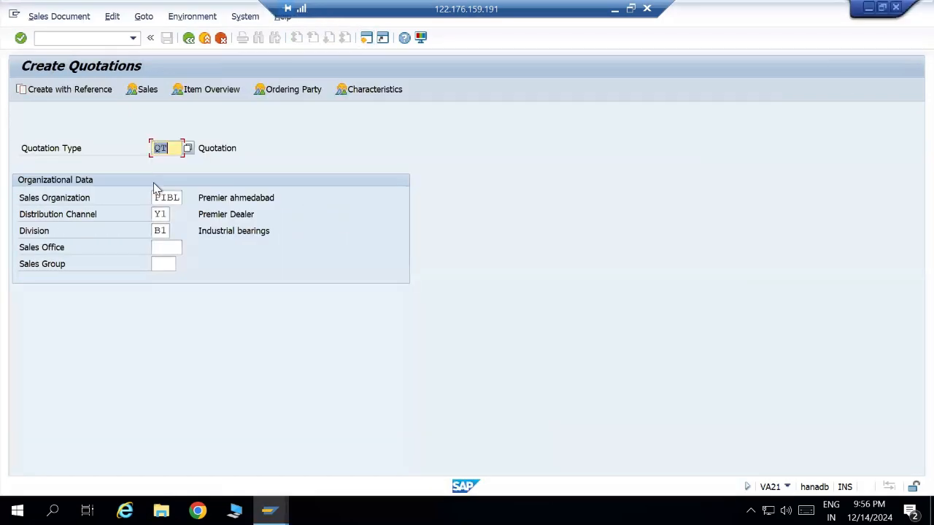
key(alt+Tab)
drag(129, 214, 162, 214)
key(ctrl+c)
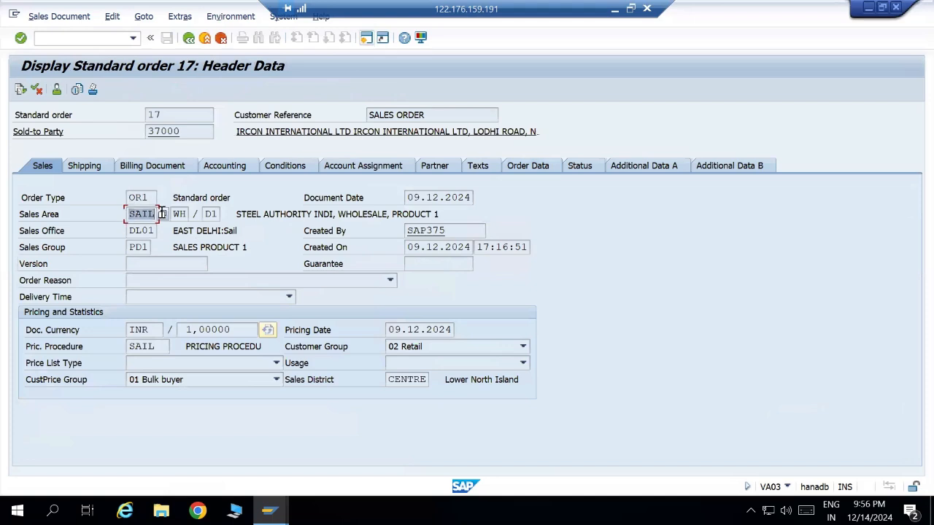
key(alt+Tab)
click(156, 197)
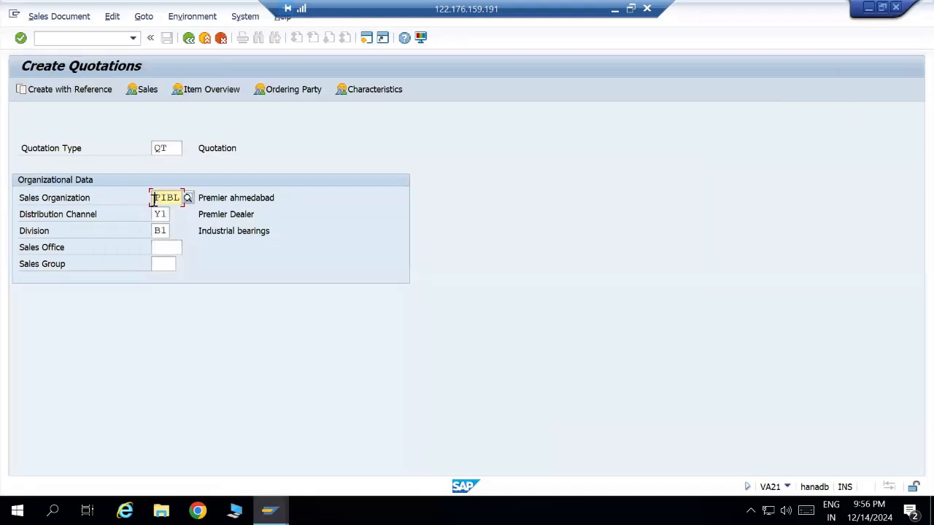
key(ctrl+v)
Set the new quotation's distribution channel to WH and division to D1, and continue to the quotation overview.
key(alt+Tab)
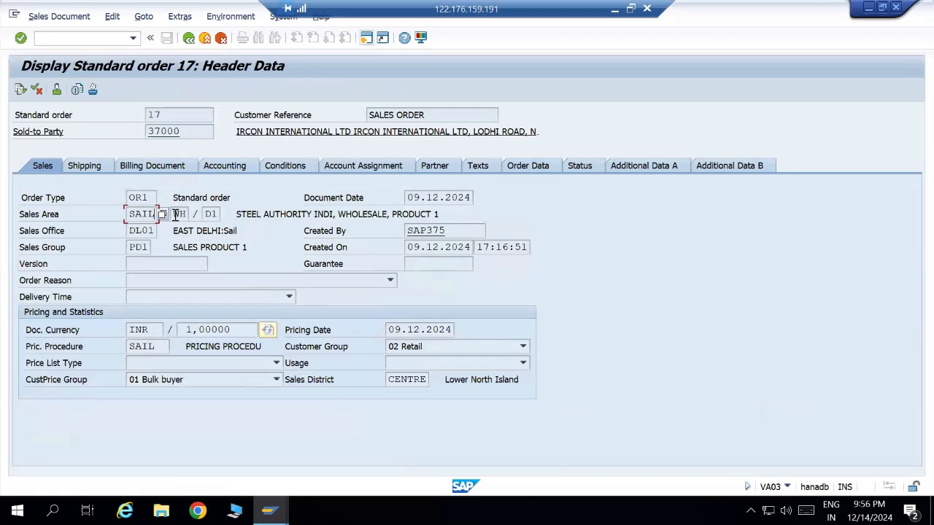
double_click(176, 213)
key(ctrl+c)
key(alt+Tab)
click(155, 214)
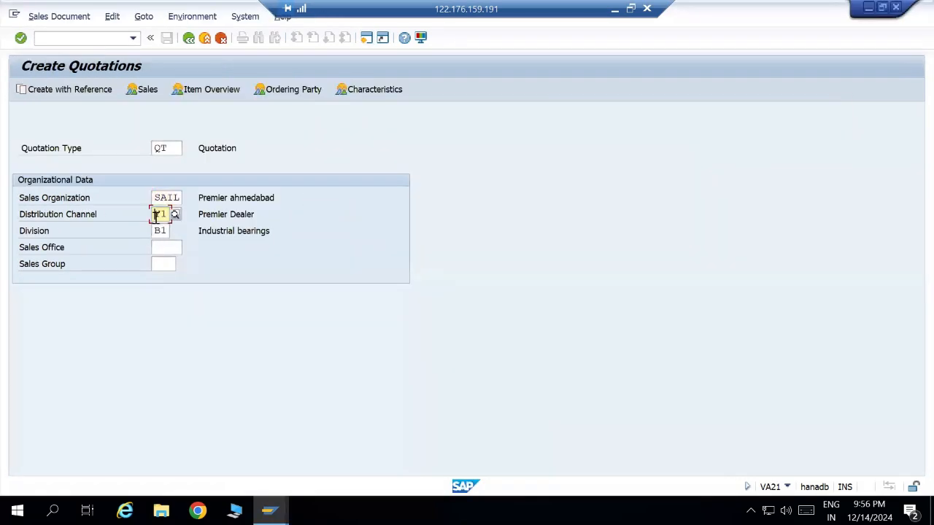
key(ctrl+v)
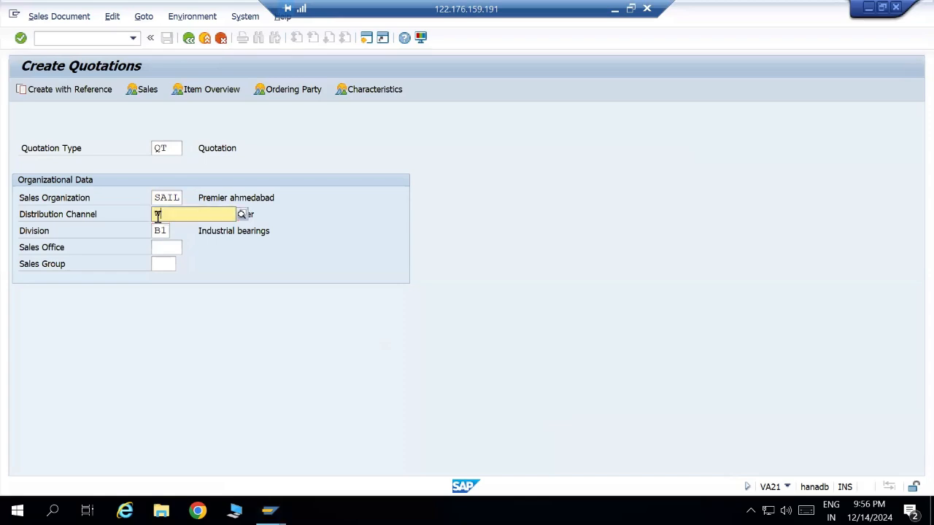
key(Down)
key(Tab)
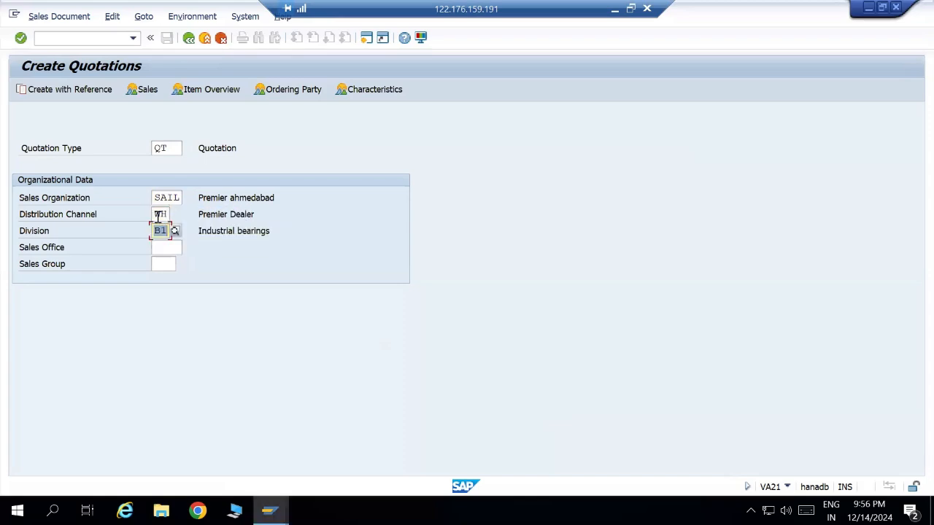
text(D1)
key(Return)
Enter the SAIL order's customer number as both sold-to party and ship-to party in the new quotation.
key(alt+Tab)
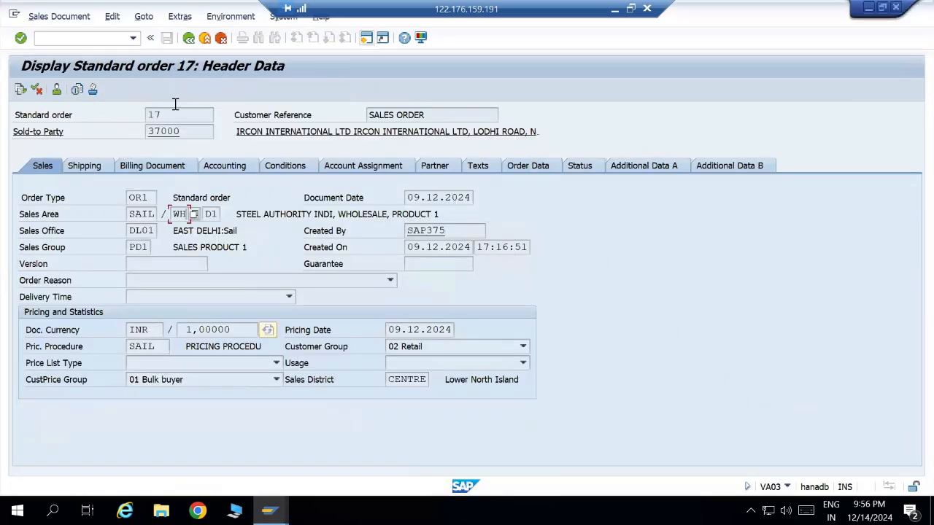
click(188, 39)
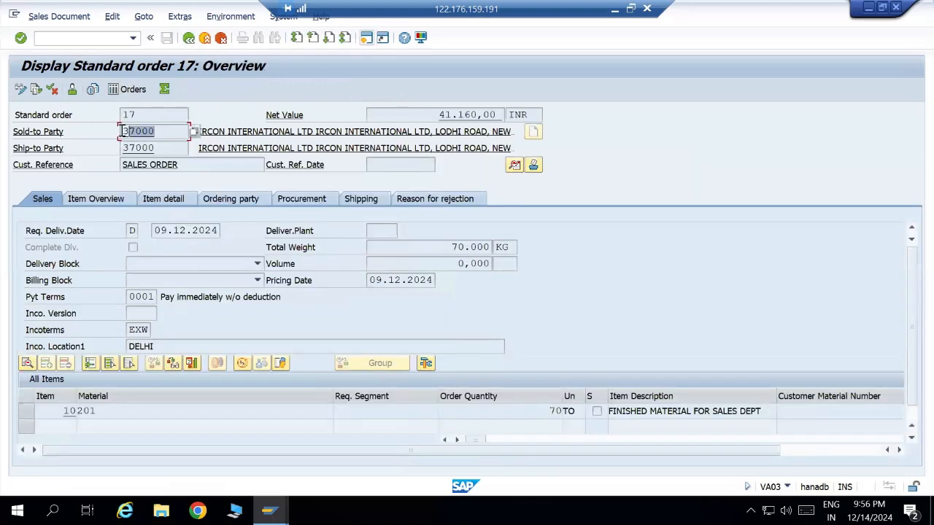
key(alt+Tab)
key(ctrl+v)
key(ctrl+v)
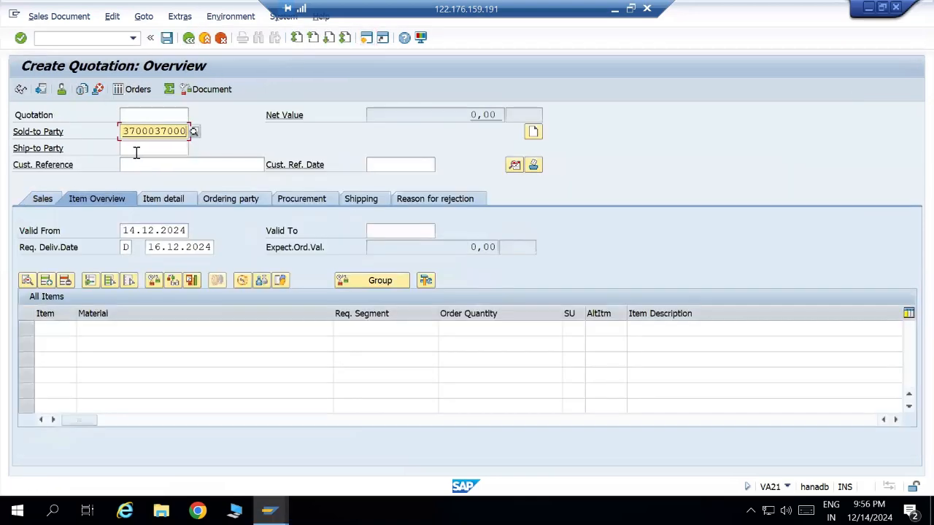
click(136, 148)
text(37000)
click(129, 131)
double_click(130, 131)
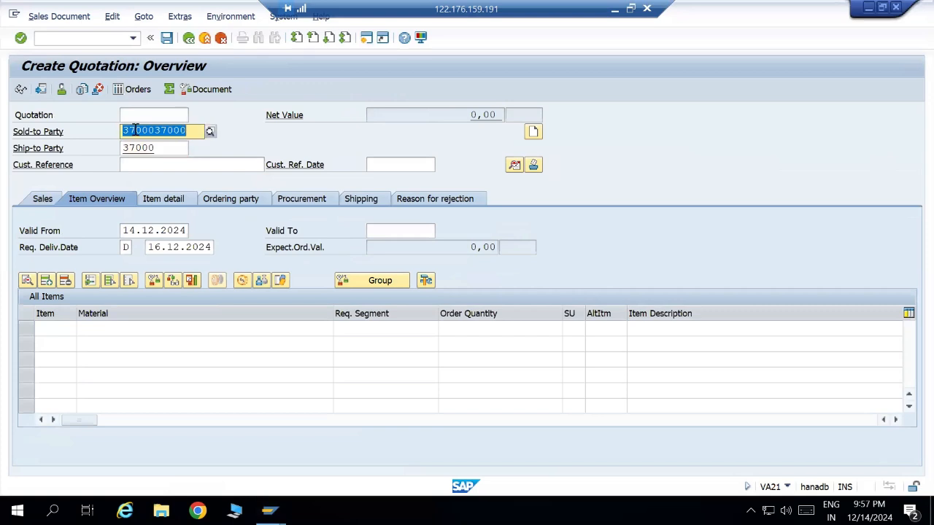
text(37000)
click(150, 174)
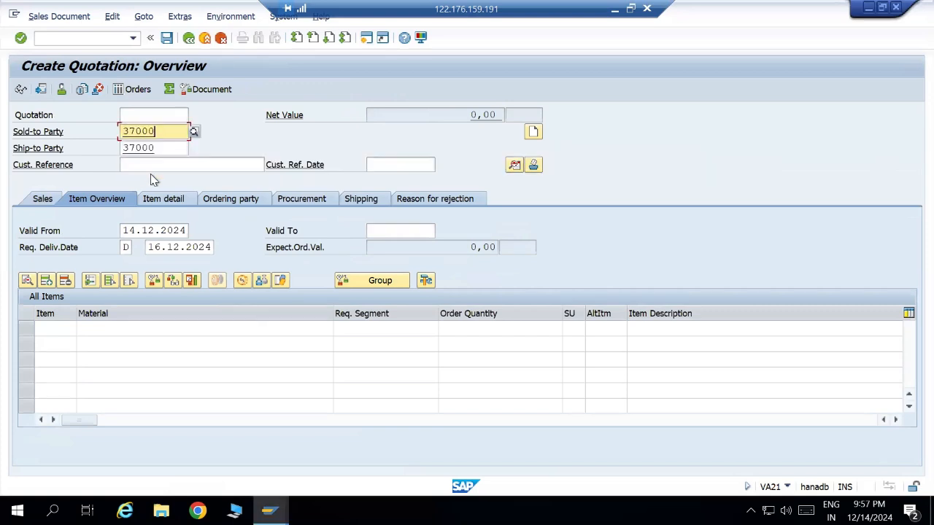
Confirm the quotation's partners and enter "Incompletion check QT" as the customer reference.
key(Return)
click(151, 169)
click(151, 181)
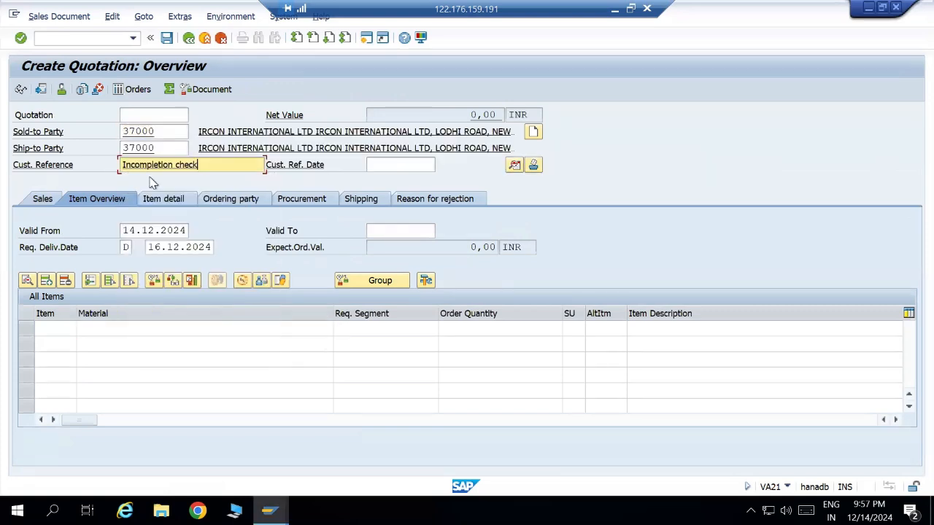
key(Return)
Add material 201 with an order quantity of 2 as the quotation's first item.
key(alt+Tab)
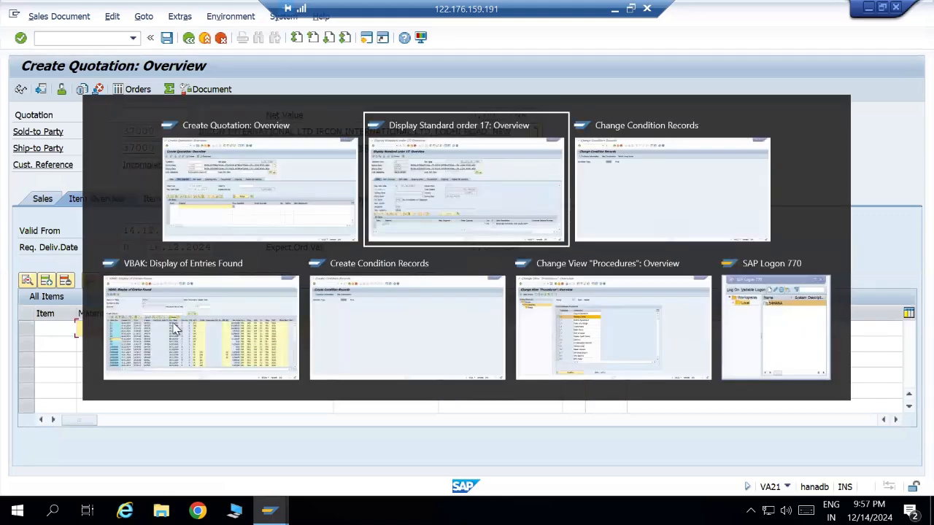
click(97, 410)
key(alt+Tab)
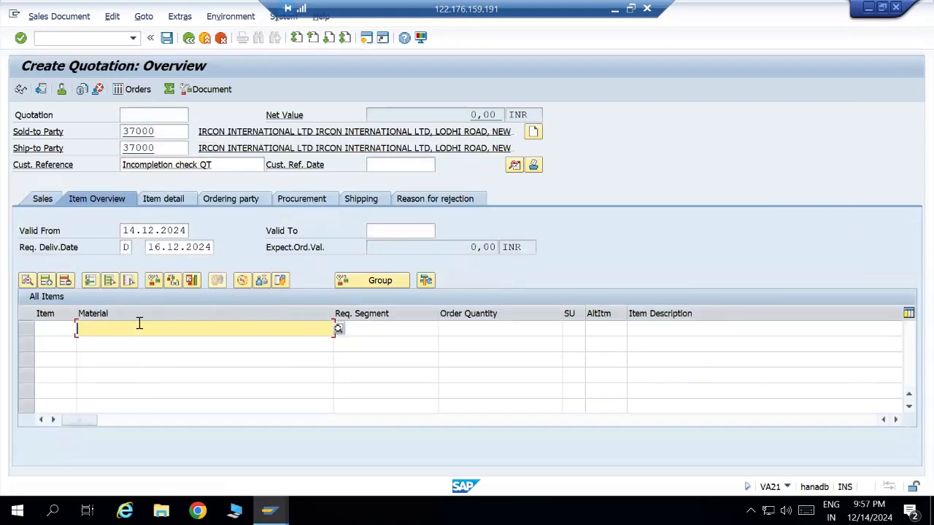
text(201)
click(472, 326)
text(2)
key(Return)
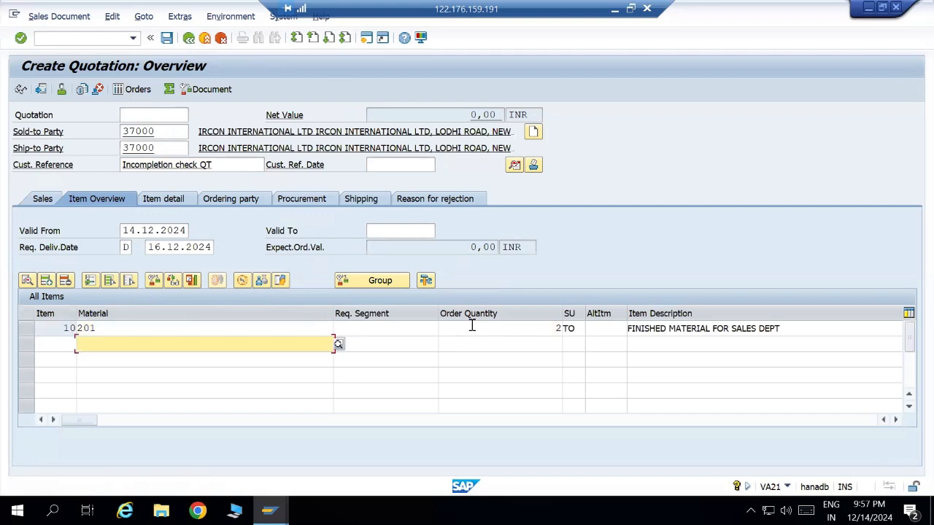
Add price condition PR00 with an amount of 1000 to the pricing of item 10, and return to the quotation overview.
double_click(214, 329)
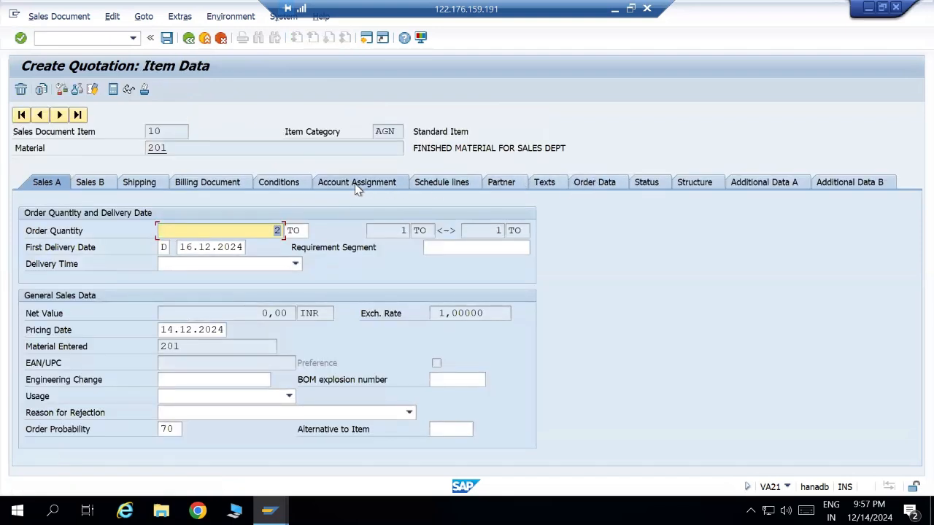
click(278, 183)
text(PR00)
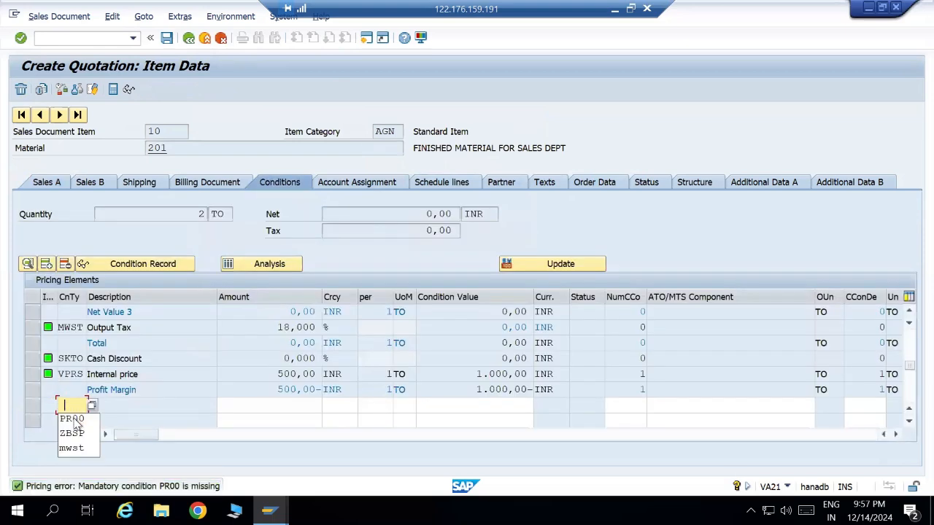
click(292, 403)
text(1.000)
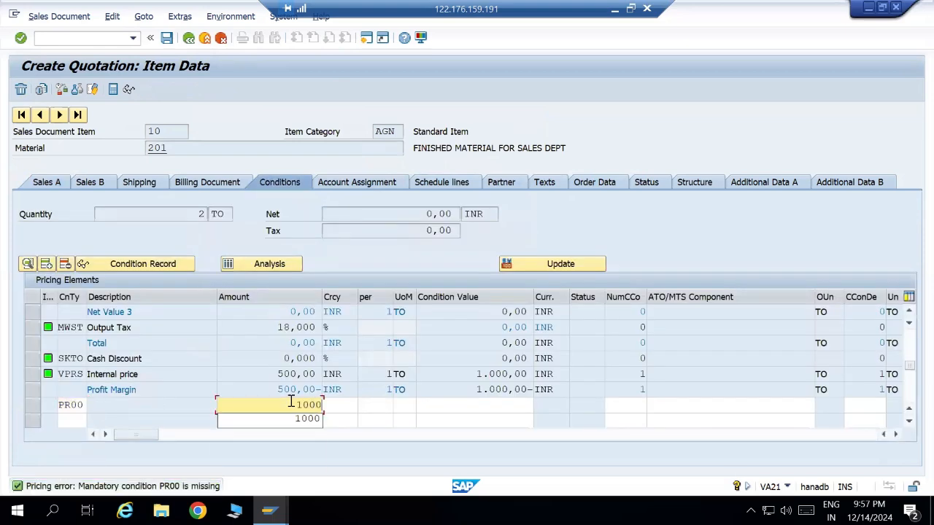
key(Return)
scroll(139, 375, up, 2)
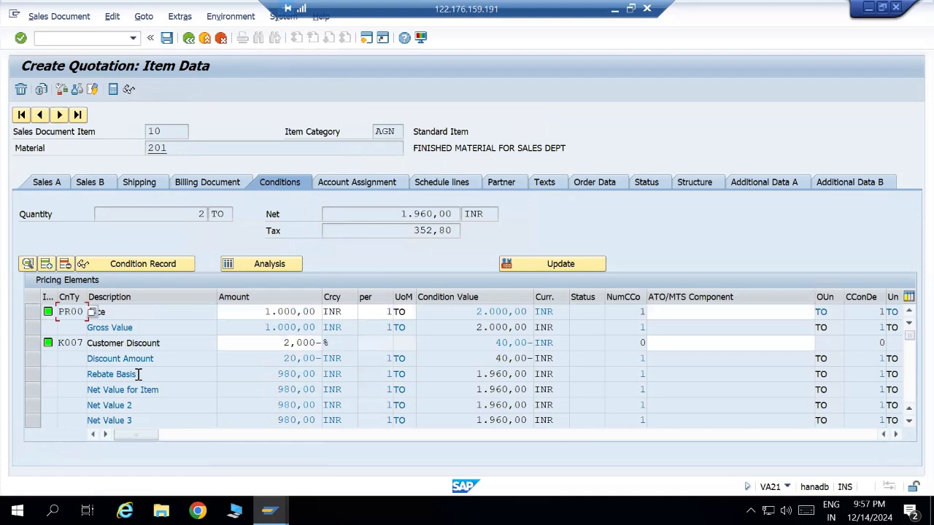
click(188, 37)
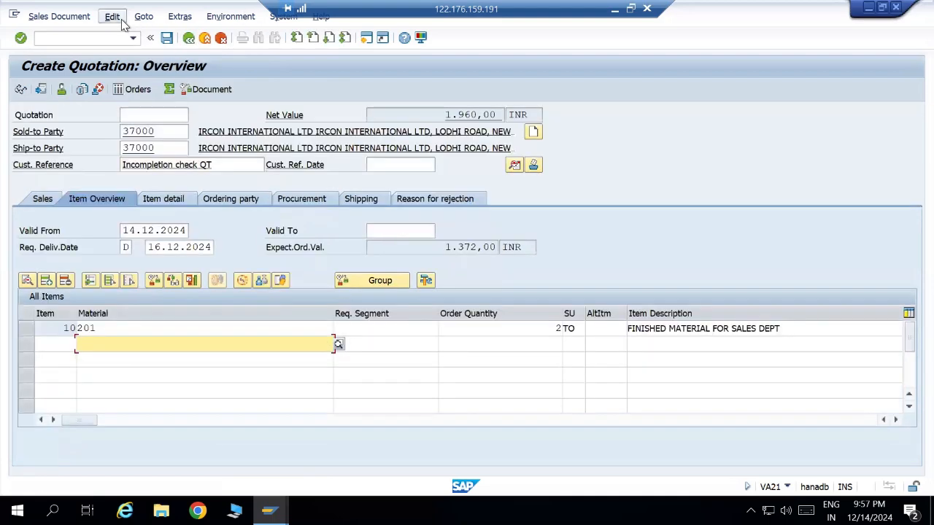
Open the quotation's incompletion log to examine the missing header and item data.
click(112, 16)
click(142, 201)
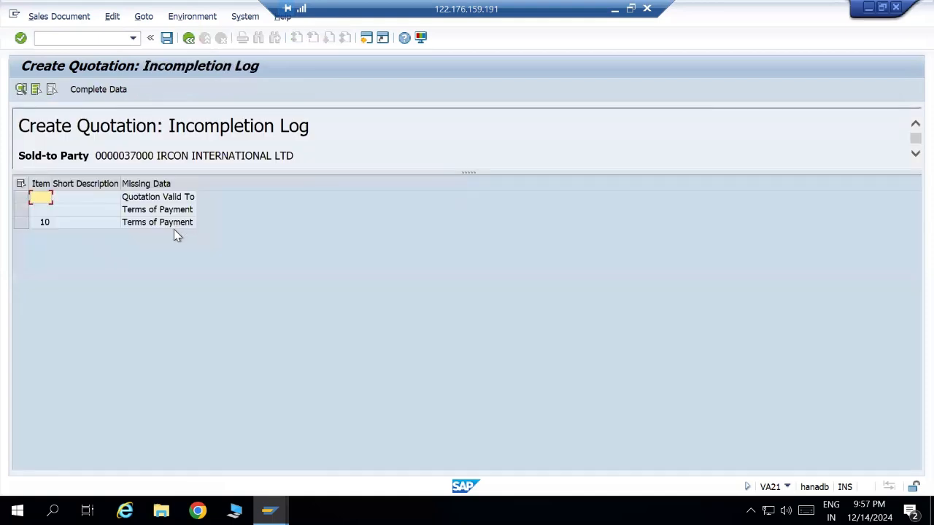
click(159, 200)
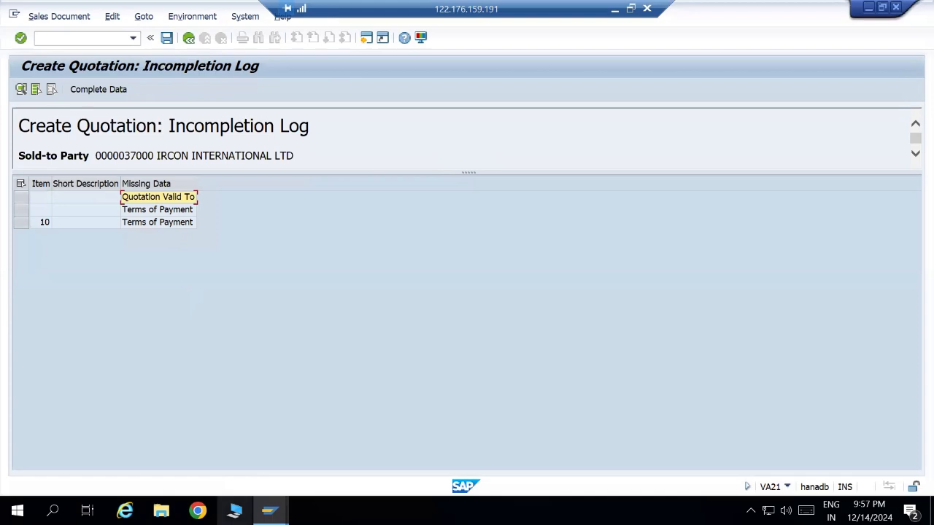
In the incompleteness procedures for sales headers, examine the fields assigned to procedure 10, Inquiry/Quotation.
click(267, 513)
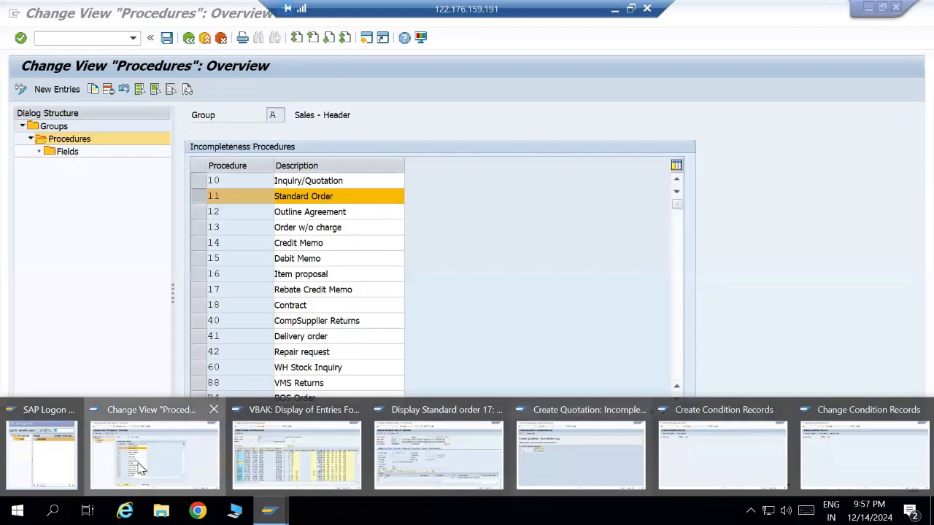
click(144, 461)
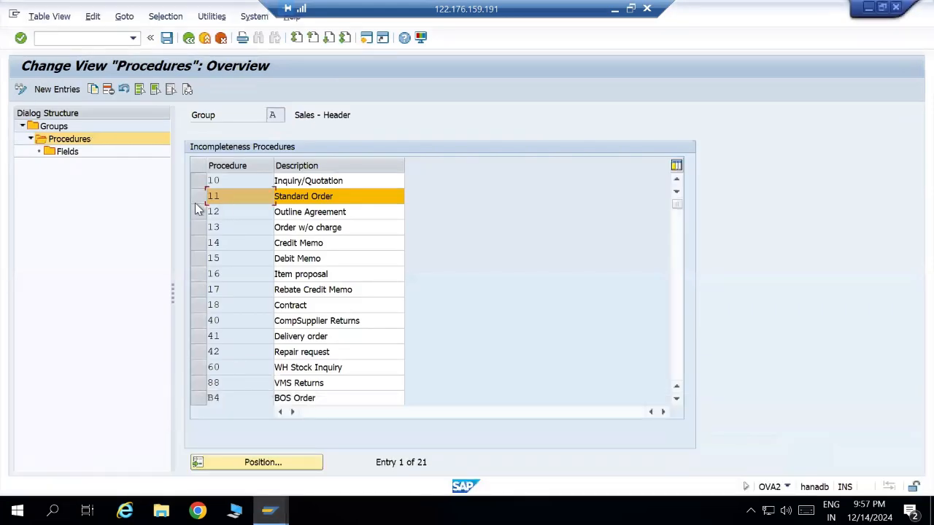
click(201, 182)
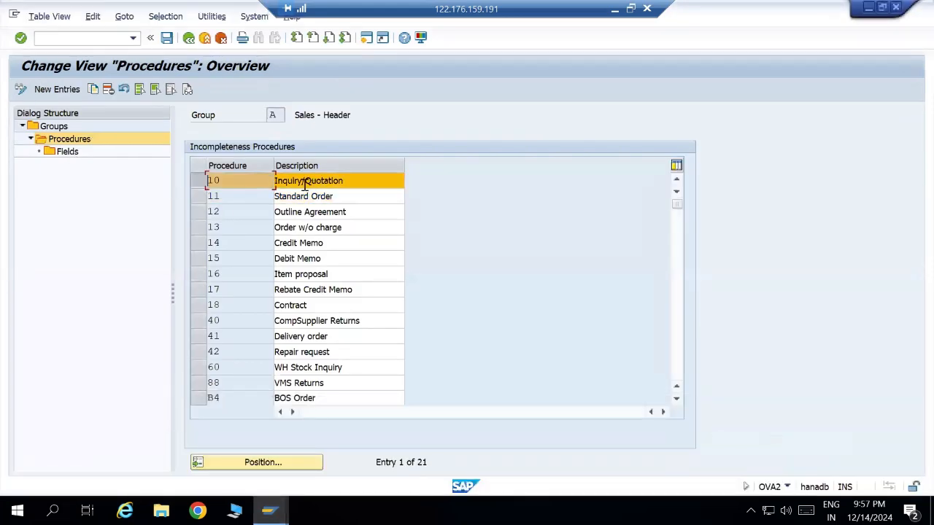
double_click(68, 152)
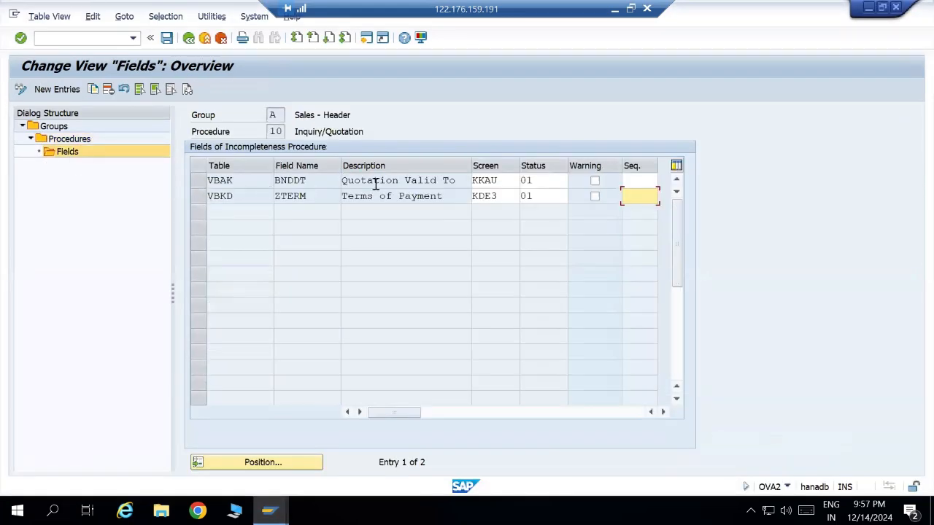
drag(348, 180, 467, 172)
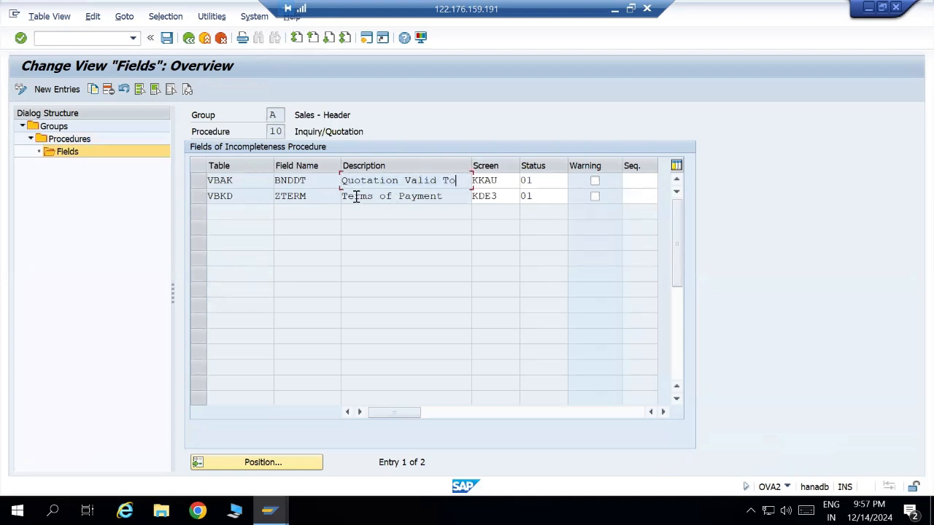
drag(356, 195, 440, 195)
Return to the new quotation and examine the sales and shipping data in its header.
key(alt+Tab)
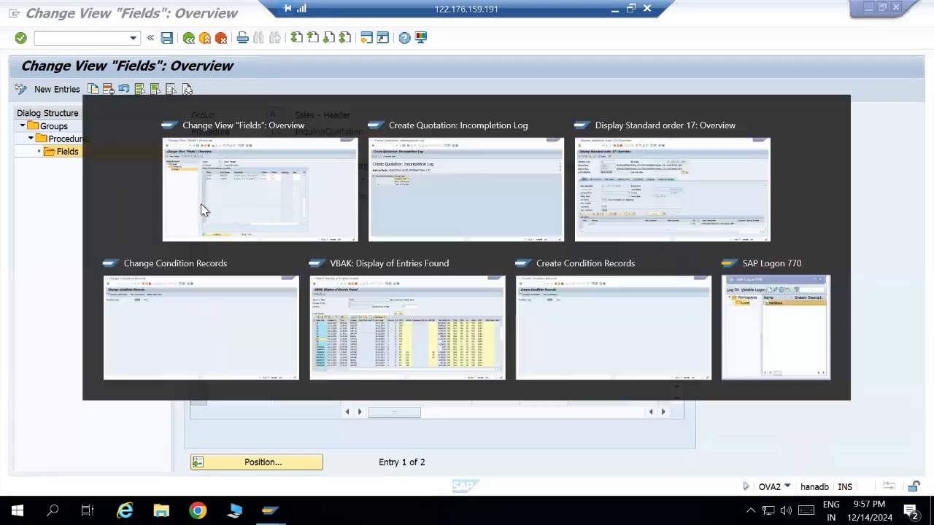
click(188, 37)
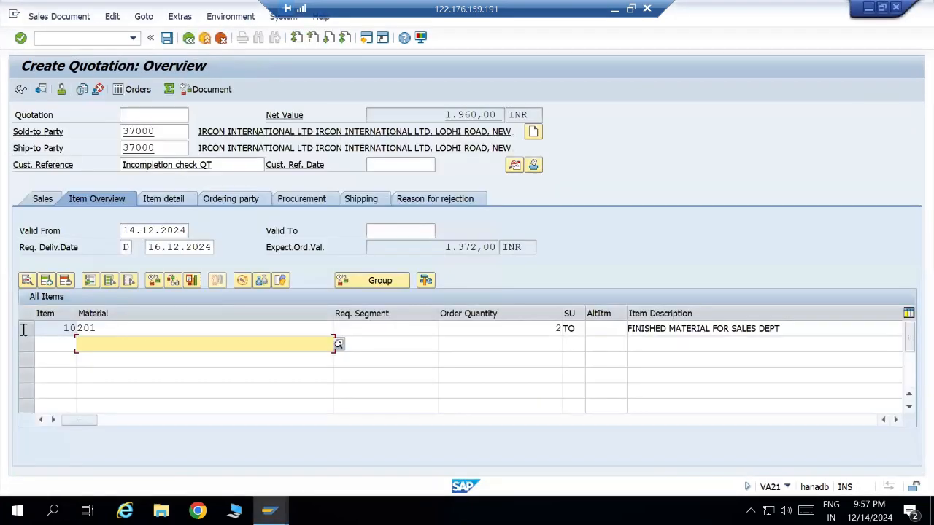
click(515, 166)
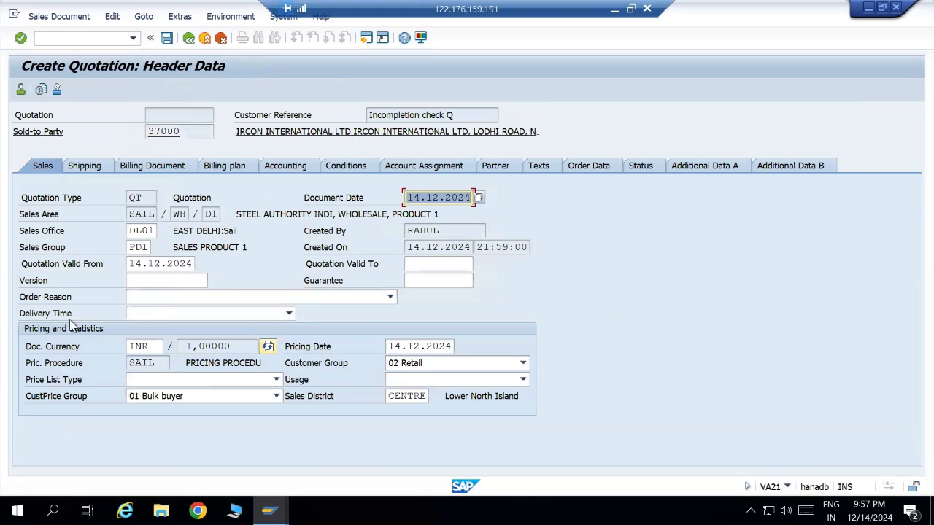
click(93, 170)
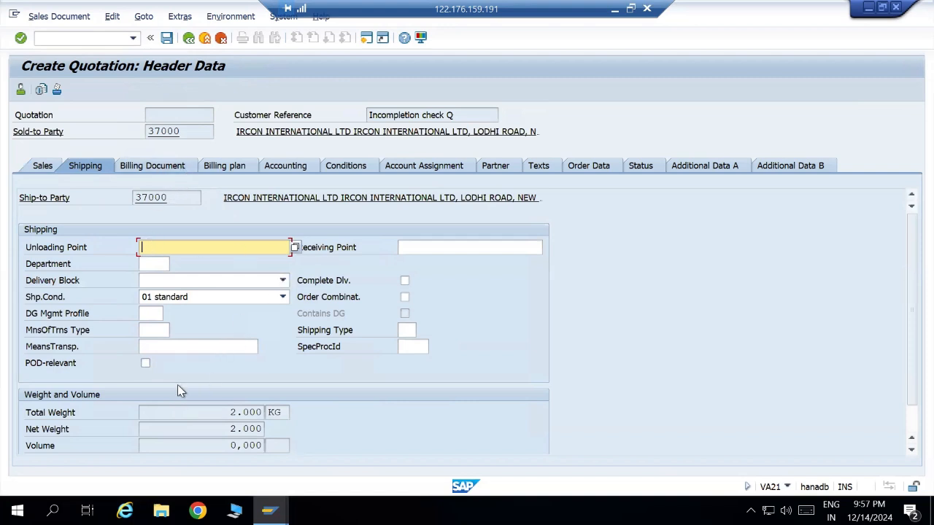
scroll(179, 387, down, 1)
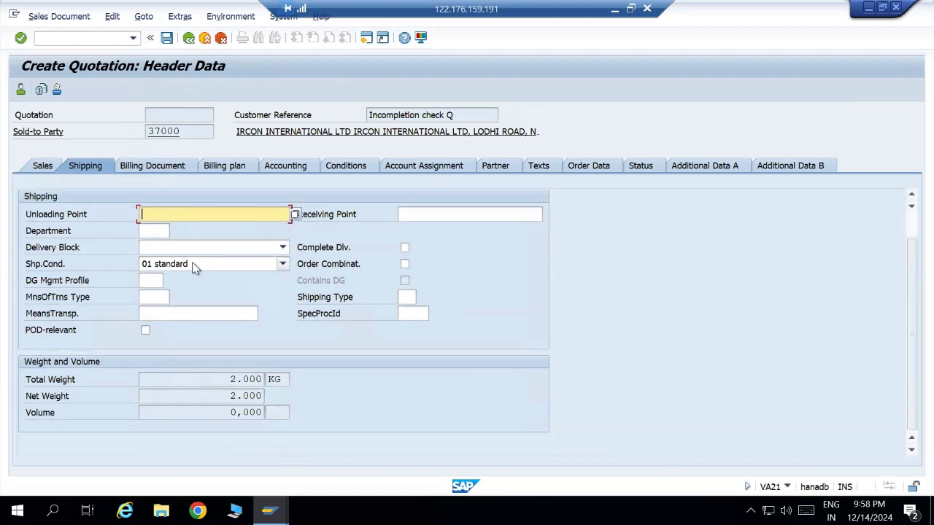
Examine the quotation header's billing document data, including the Incoterms, check the billing plan, and return to the shipping data.
click(152, 168)
click(163, 231)
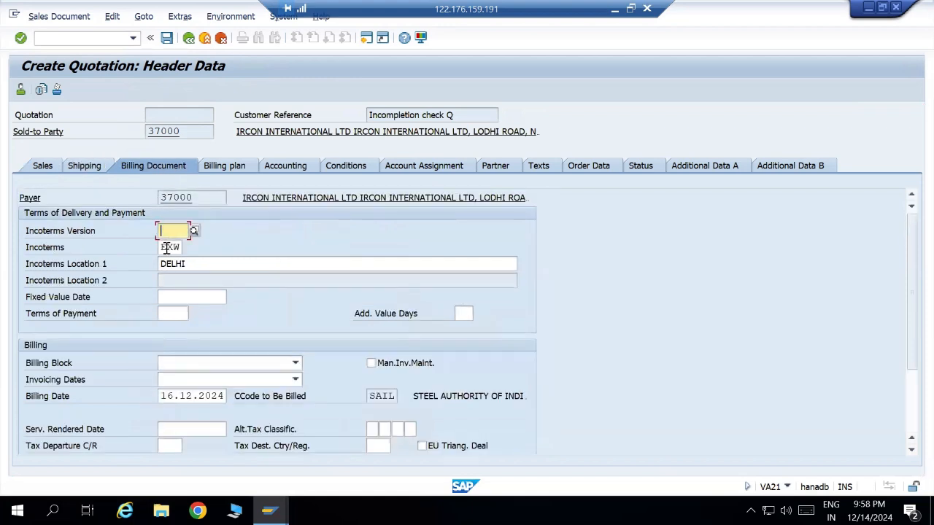
drag(158, 247, 187, 246)
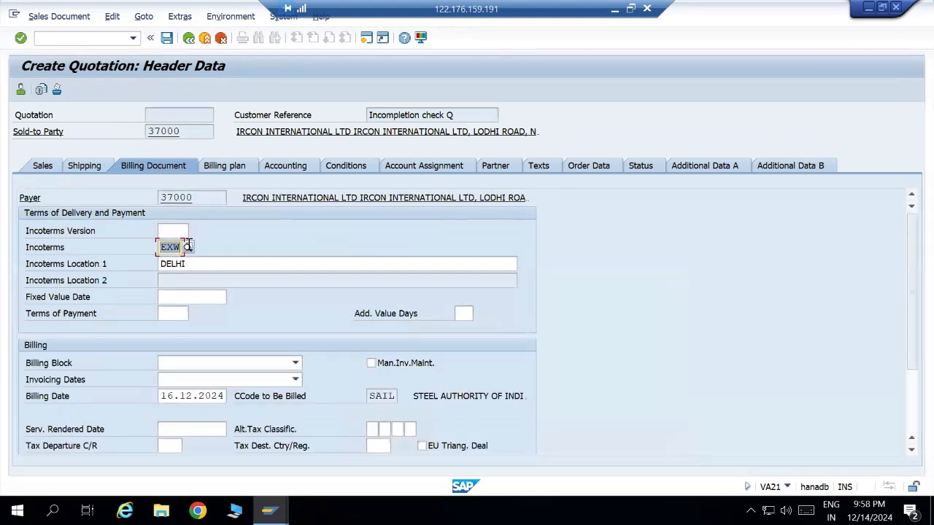
click(184, 247)
click(227, 168)
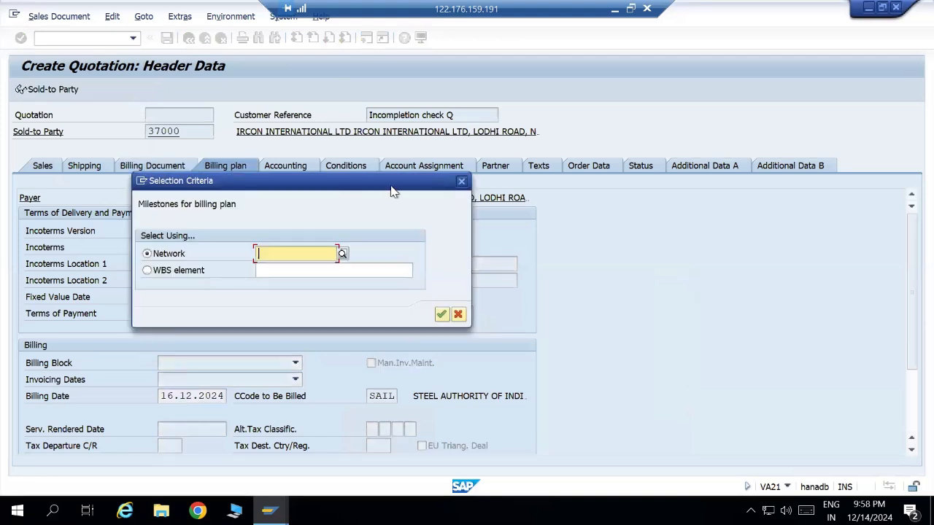
click(165, 170)
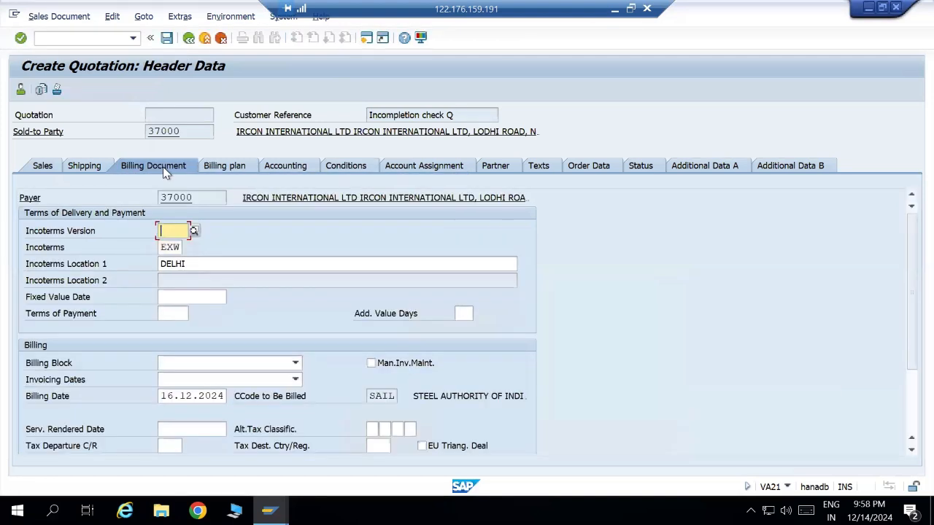
scroll(180, 326, down, 2)
scroll(181, 328, up, 2)
click(86, 168)
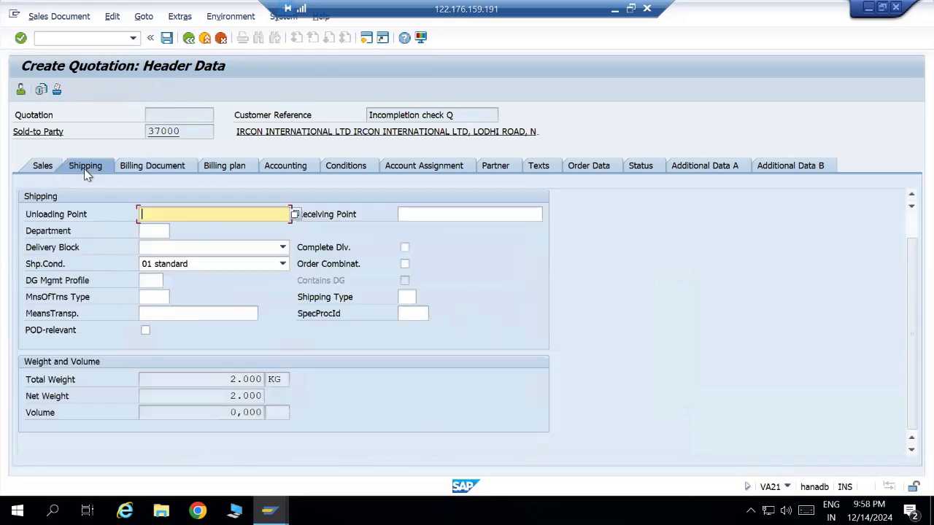
Start a new field entry in incompleteness procedure 10, Inquiry/Quotation, with VBAK as its table.
key(alt+Tab)
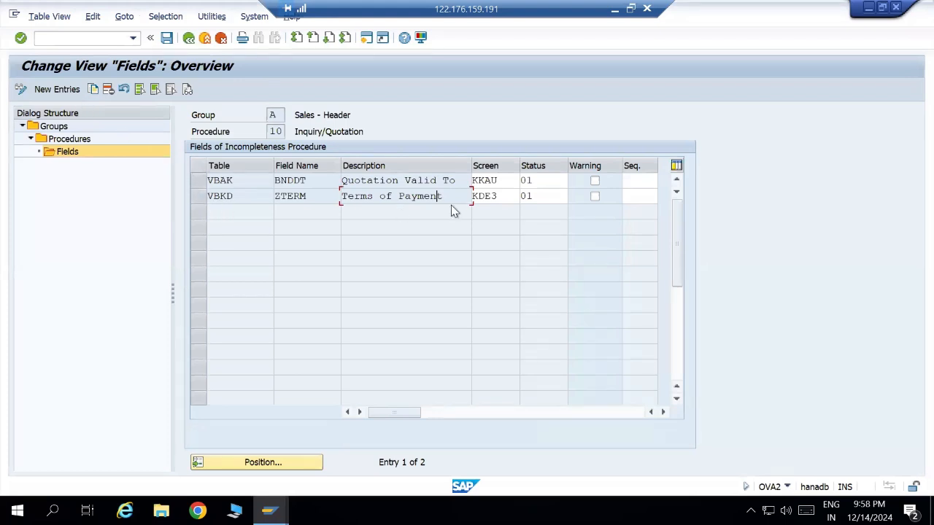
click(66, 89)
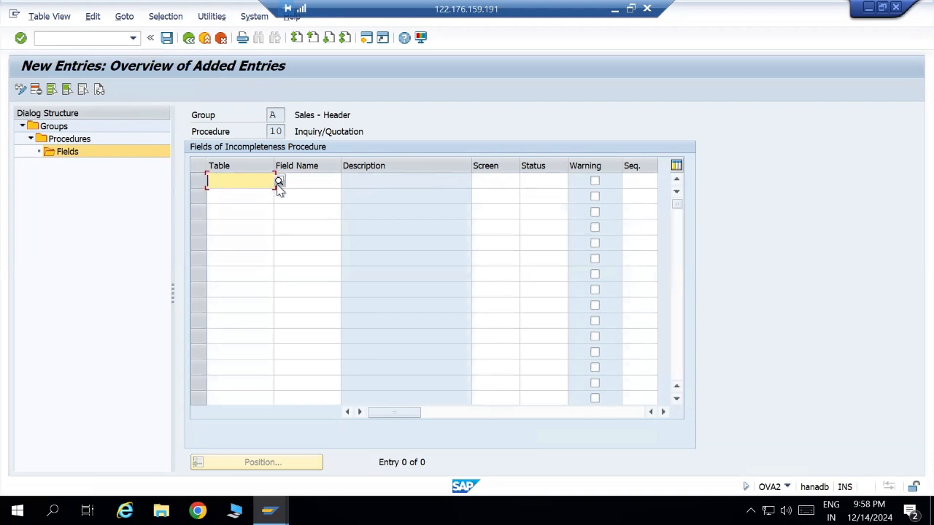
click(279, 181)
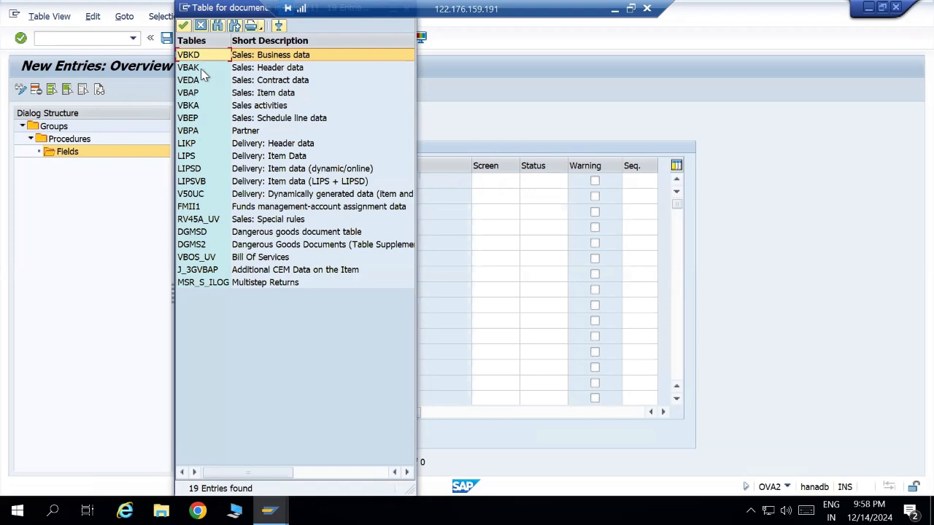
double_click(201, 68)
Look through the available VBAK field names for the new entry, close the list, and switch back to the quotation's shipping data.
click(299, 181)
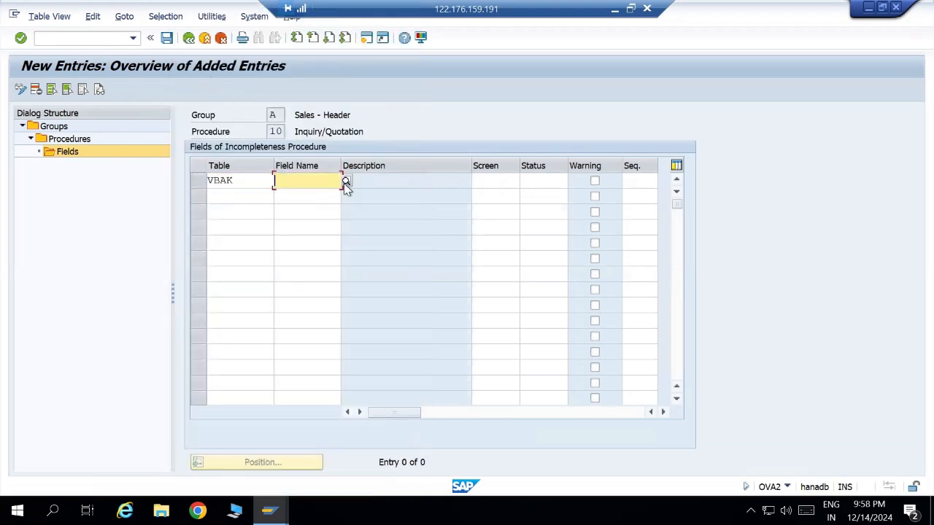
click(346, 182)
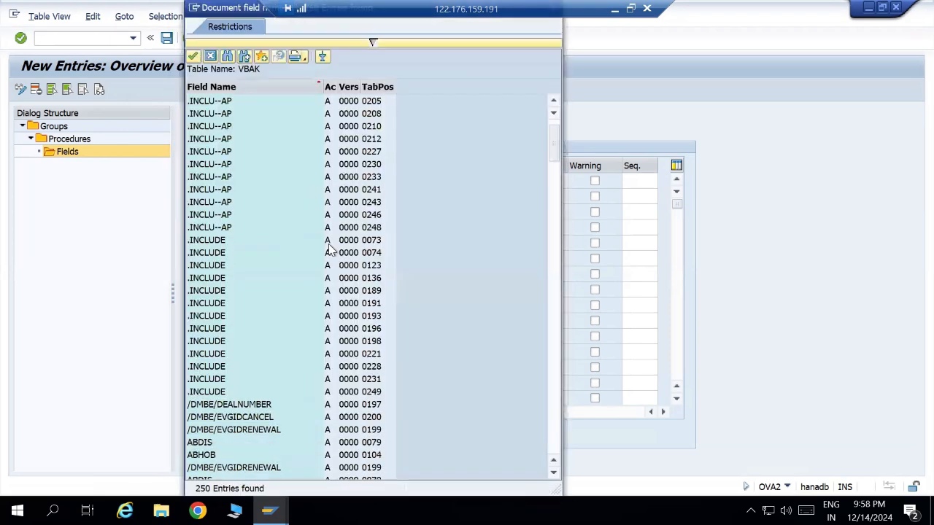
scroll(330, 251, down, 15)
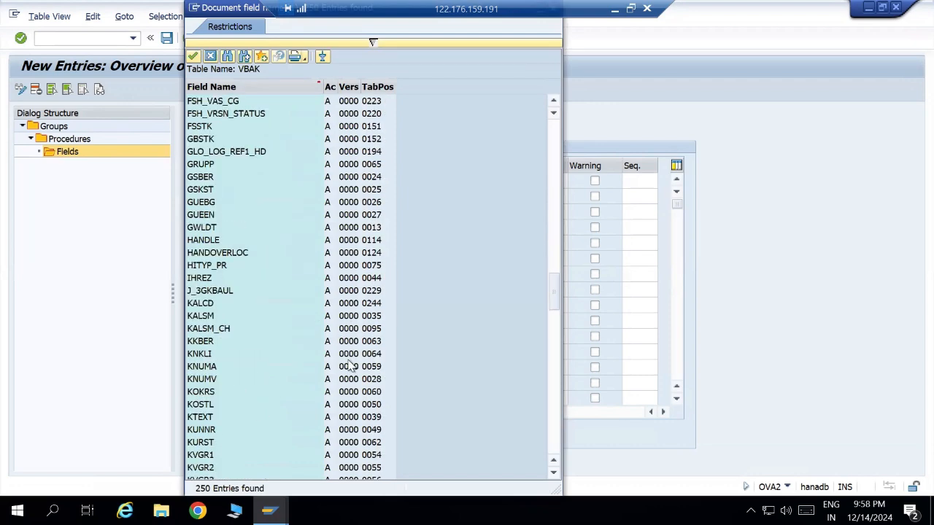
scroll(349, 366, down, 7)
scroll(350, 366, up, 3)
scroll(336, 367, down, 13)
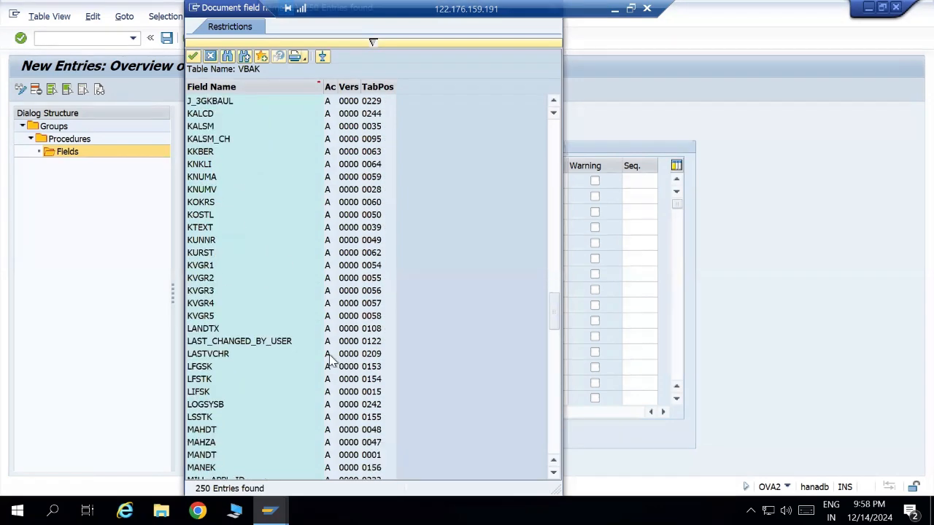
scroll(330, 369, down, 13)
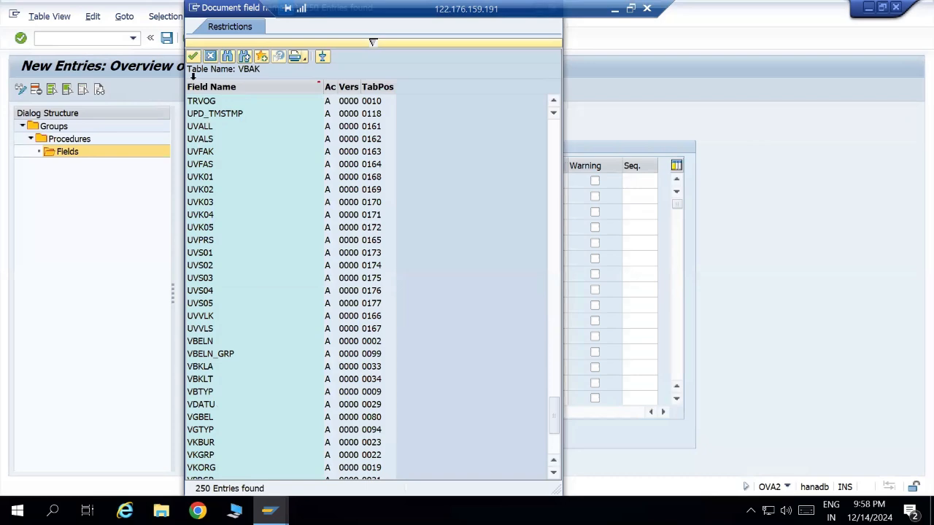
click(210, 56)
key(alt+Tab)
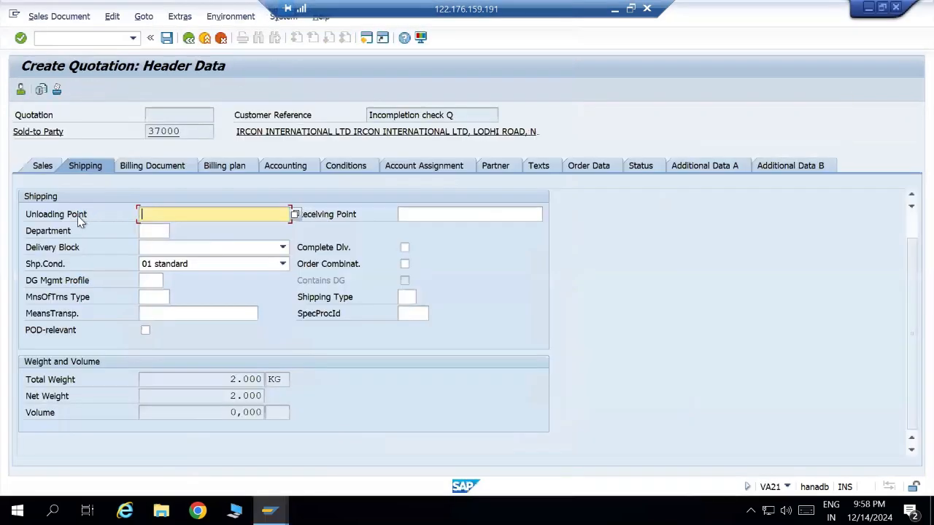
Copy the field name VSBED from the technical information of the quotation's shipping condition field, then close the field help.
click(68, 251)
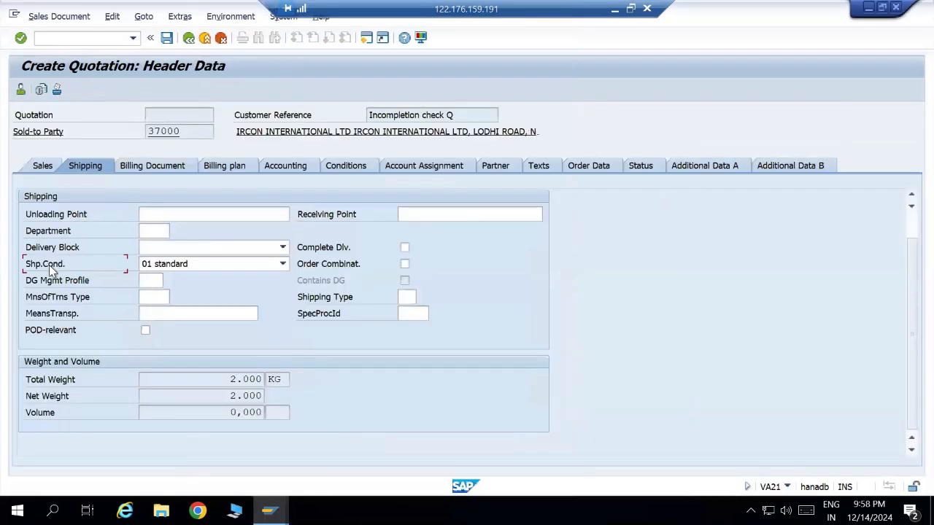
key(F1)
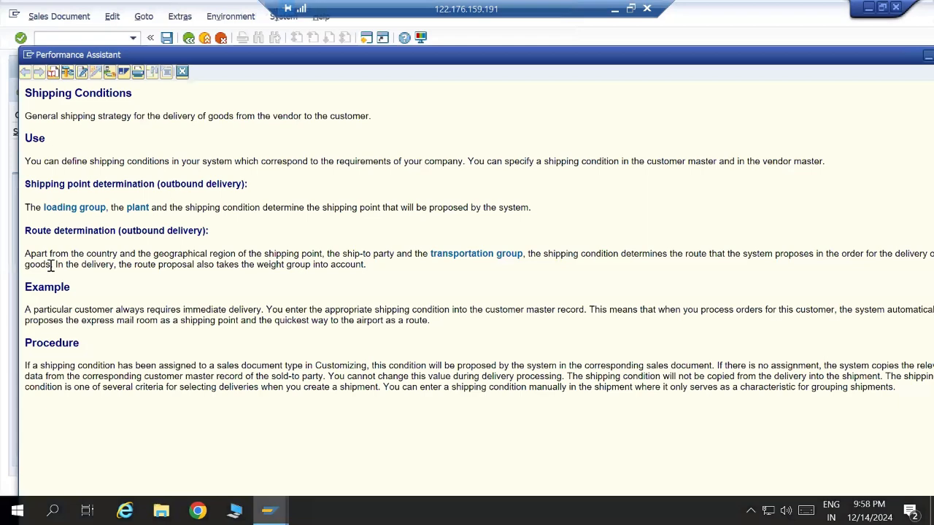
click(67, 73)
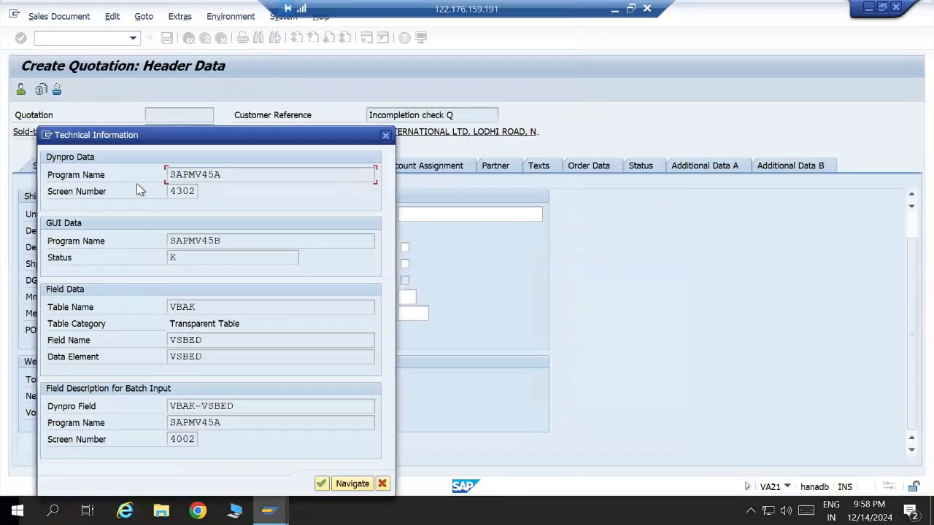
drag(208, 339, 167, 341)
key(ctrl+c)
click(321, 484)
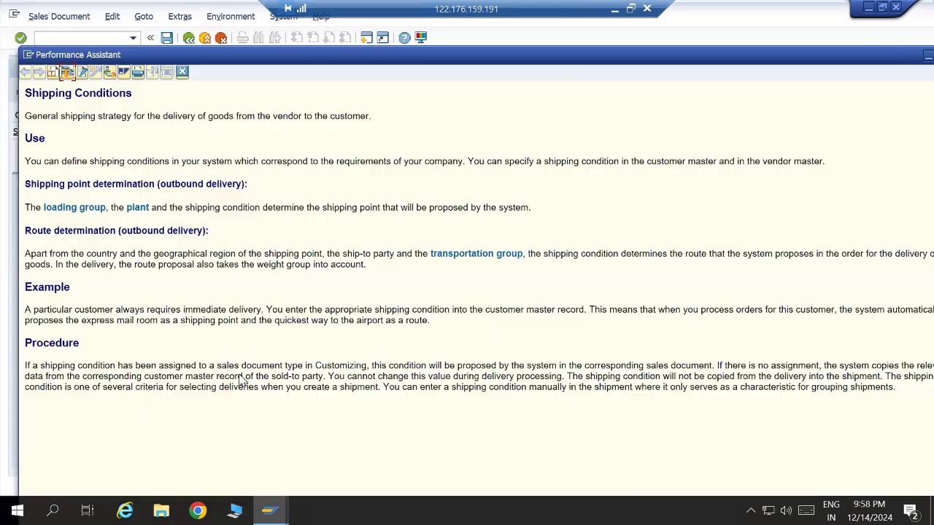
click(182, 71)
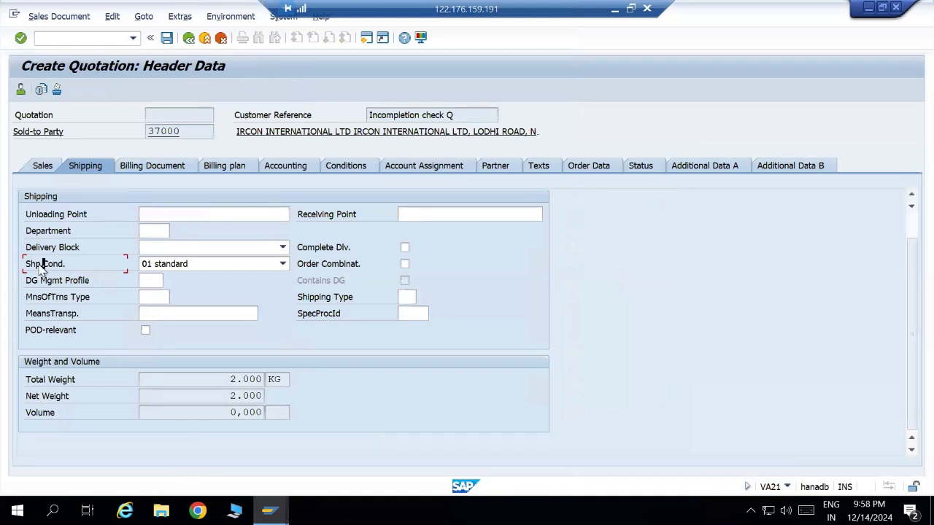
Reopen the shipping condition's technical information, examine its table and field names, and close the help.
key(F1)
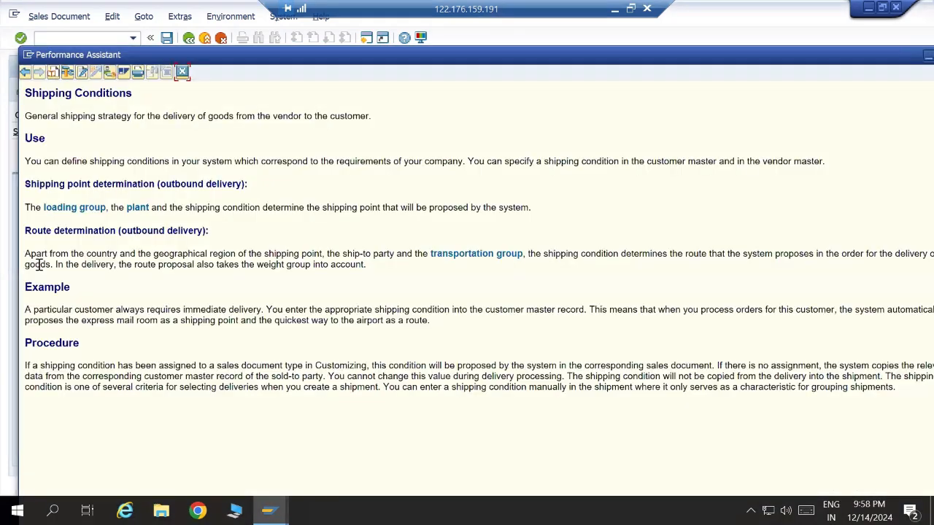
click(66, 75)
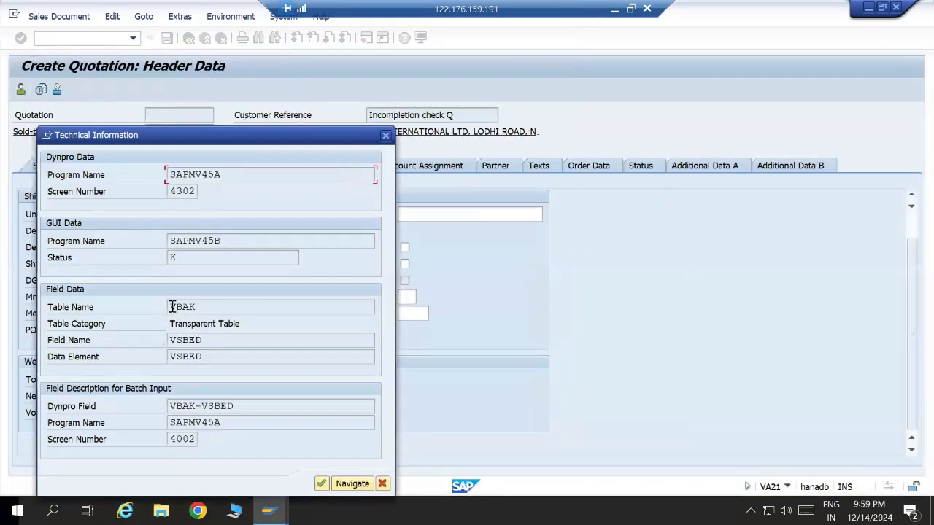
click(198, 308)
click(171, 343)
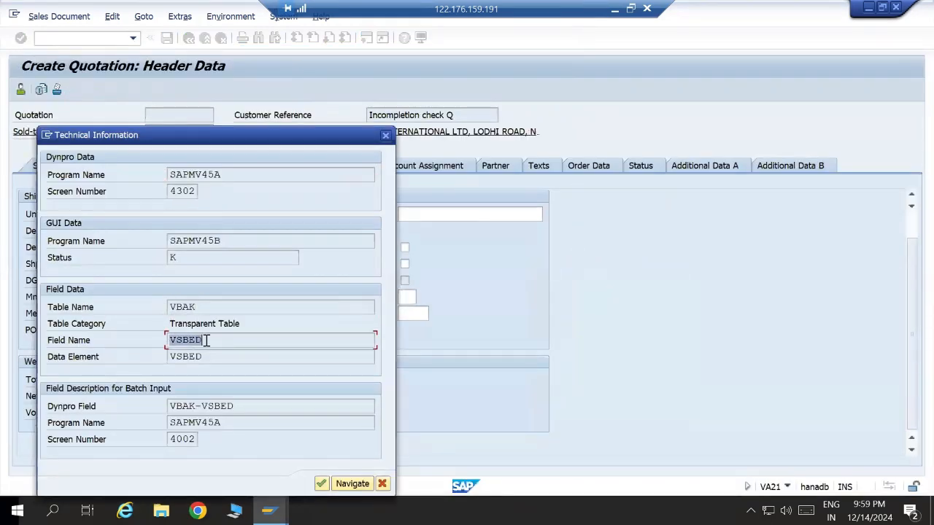
click(382, 484)
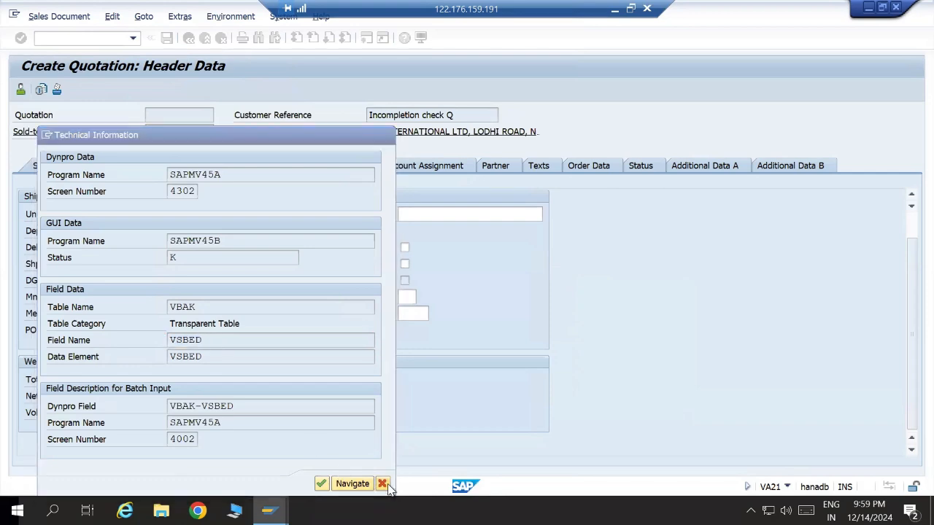
key(Escape)
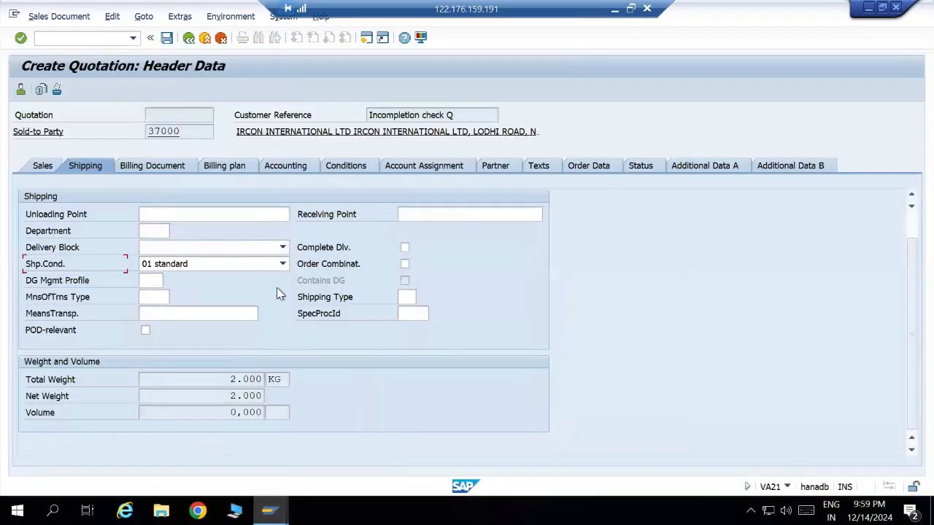
Enter VSBED as the field name of the new VBAK entry in procedure 10, Inquiry/Quotation.
key(alt+Tab)
click(292, 179)
key(ctrl+v)
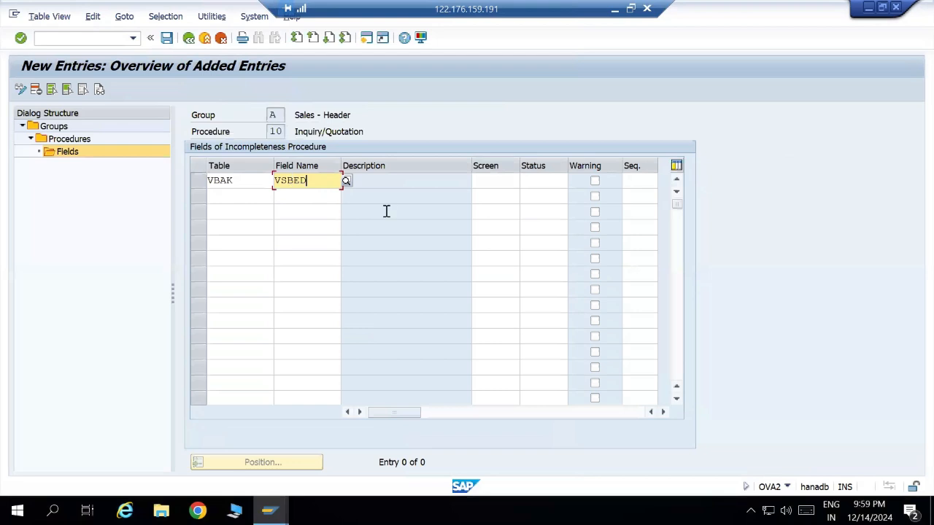
key(Return)
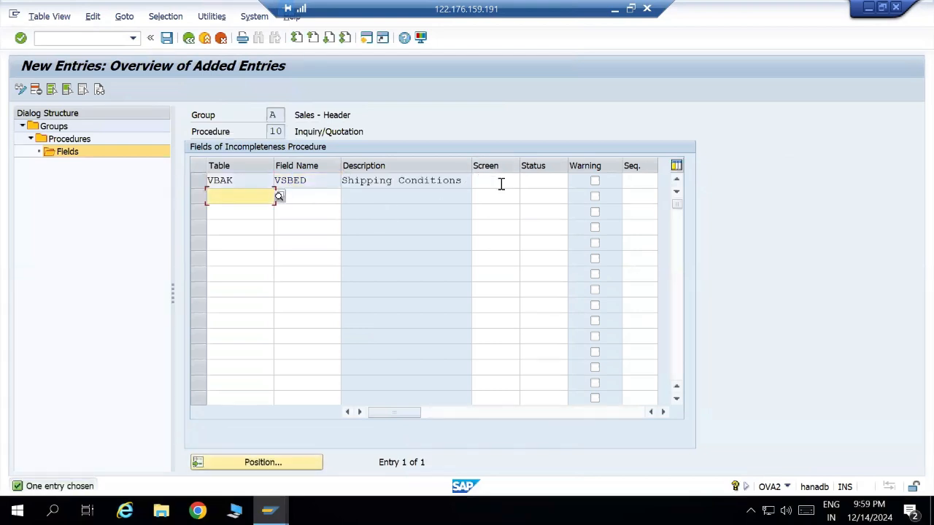
Look through the screens available for the VSBED entry, close the list, and check where the quotation header holds the shipping condition.
click(501, 184)
click(526, 183)
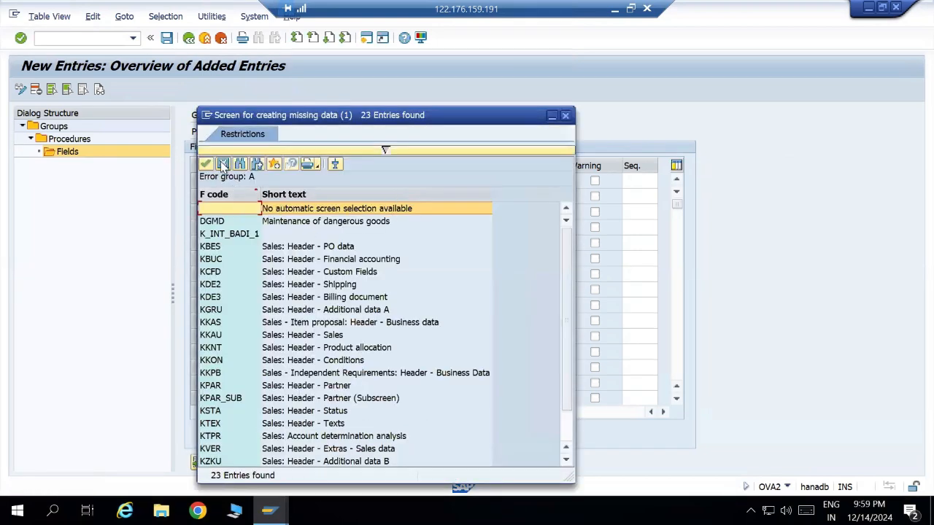
click(224, 165)
mouse_move(269, 510)
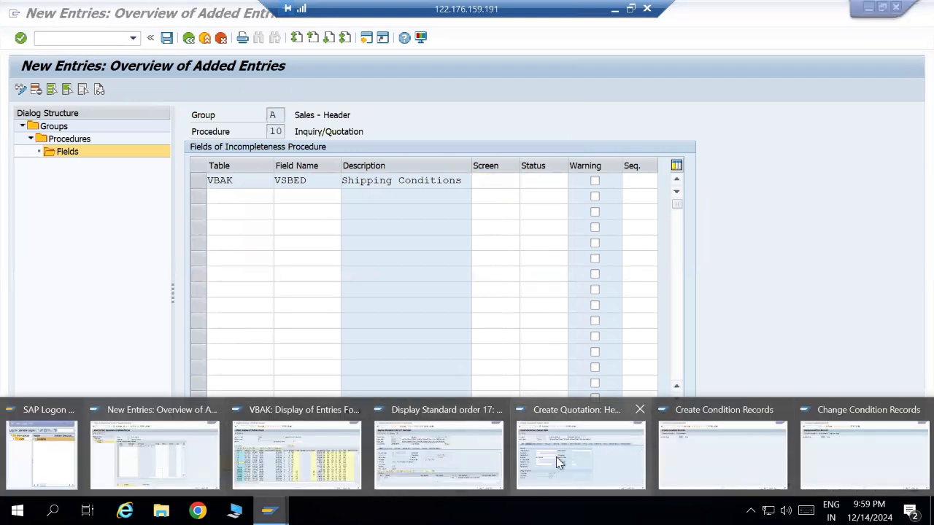
click(532, 445)
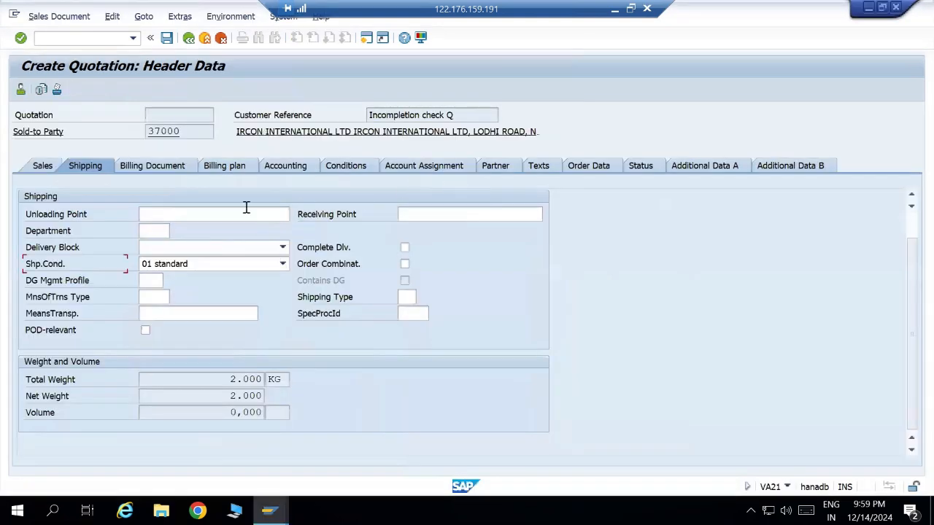
Return to the incompleteness procedure entry and assign screen KDE2, Sales: Header - Shipping, to the VSBED field.
key(alt+Tab)
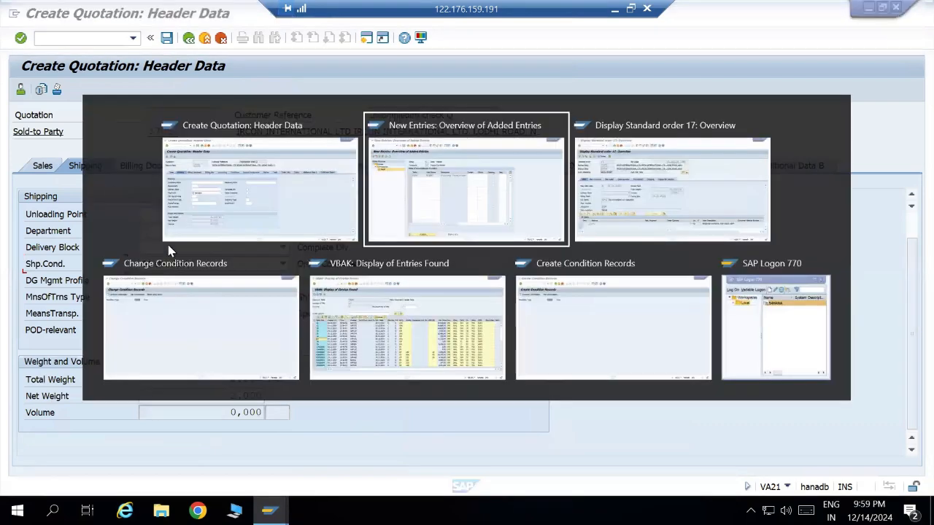
key(F4)
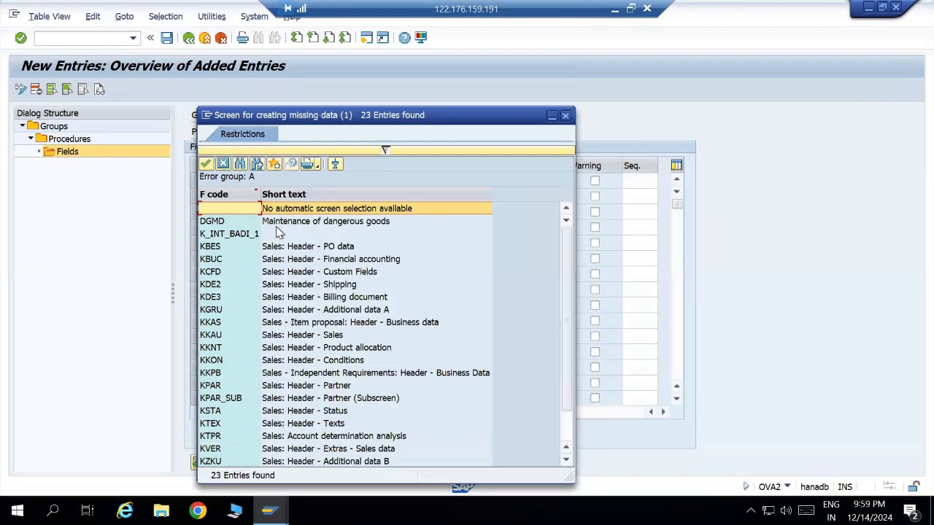
scroll(287, 291, down, 1)
scroll(287, 292, up, 1)
double_click(325, 286)
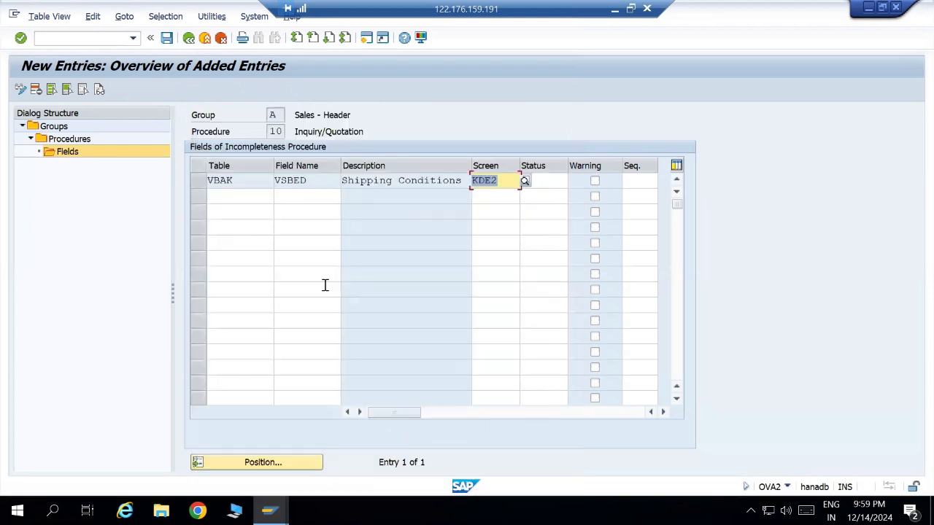
key(Return)
Assign status group 01 to the VSBED entry and save it to the customizing request "LG Org structure - 11 Dec 2024".
click(558, 181)
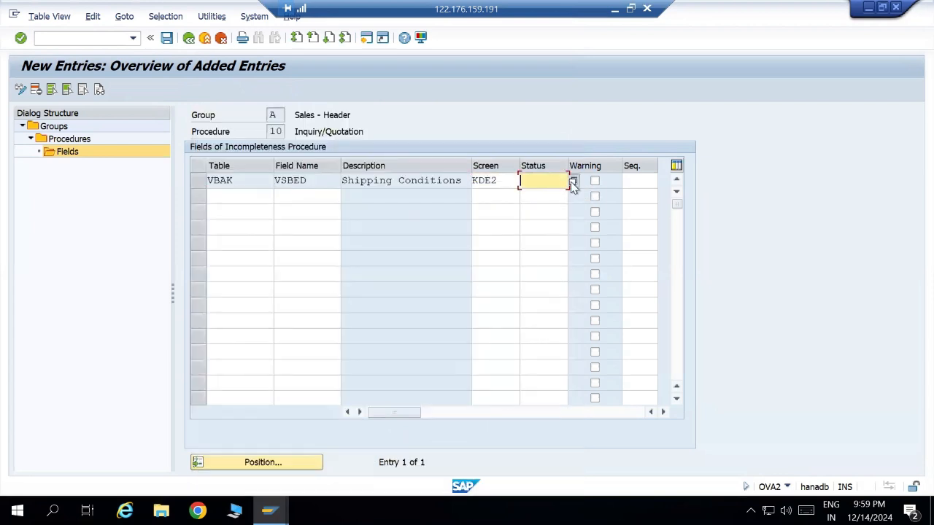
click(572, 181)
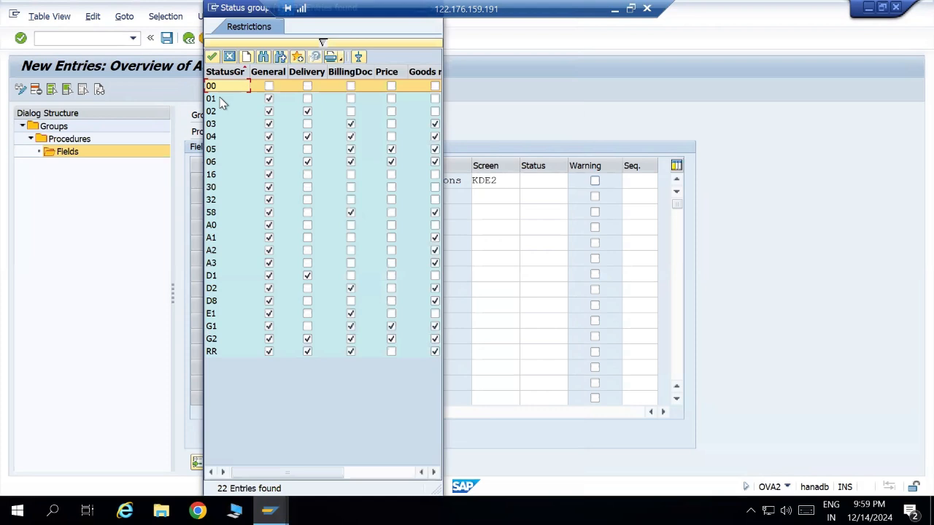
double_click(219, 99)
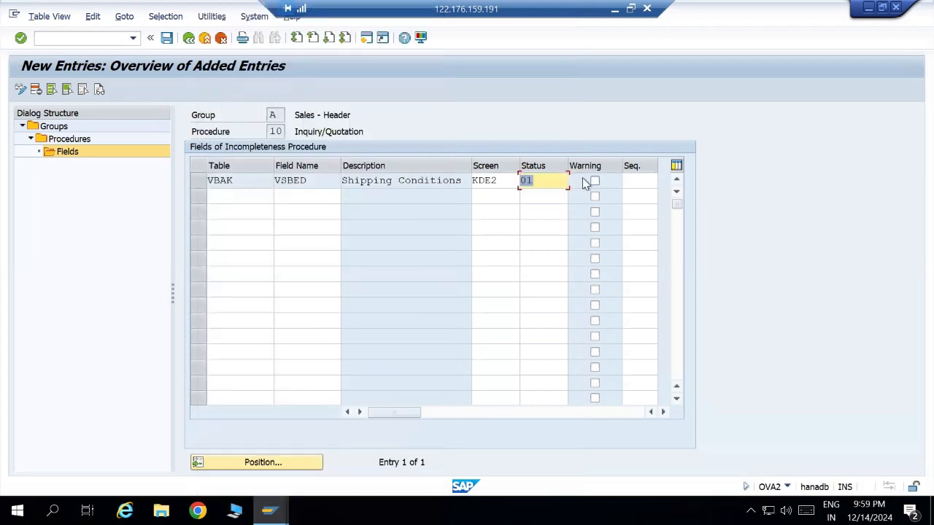
key(Return)
click(167, 38)
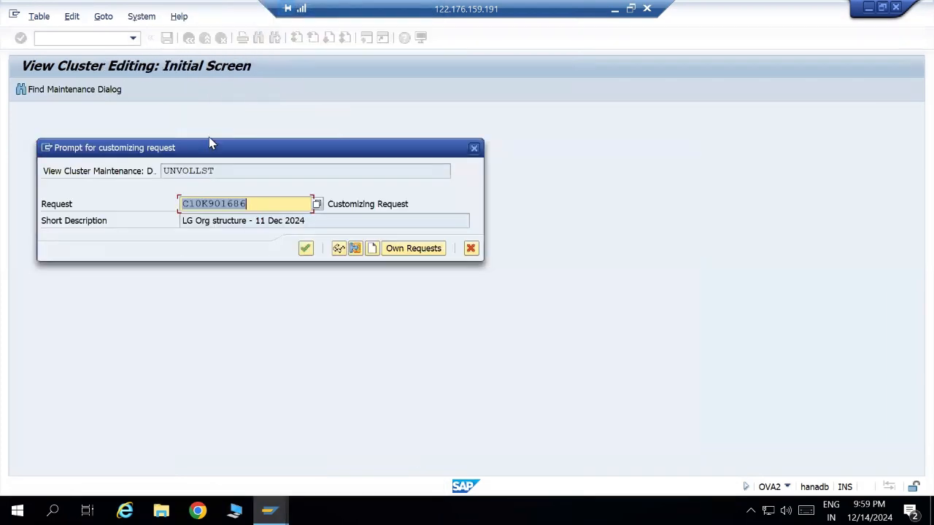
click(305, 248)
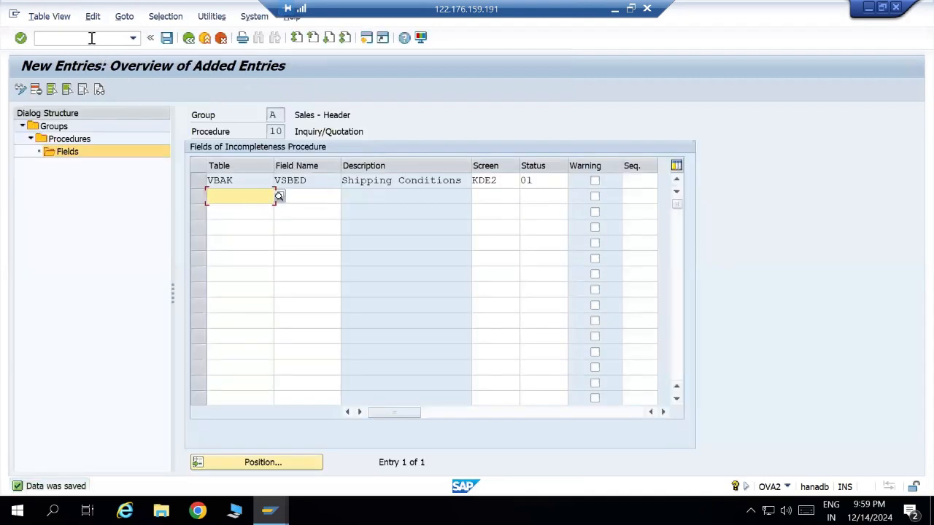
Review the fields of procedure 10, Inquiry/Quotation, leave the list, and return to the quotation's shipping data.
click(82, 40)
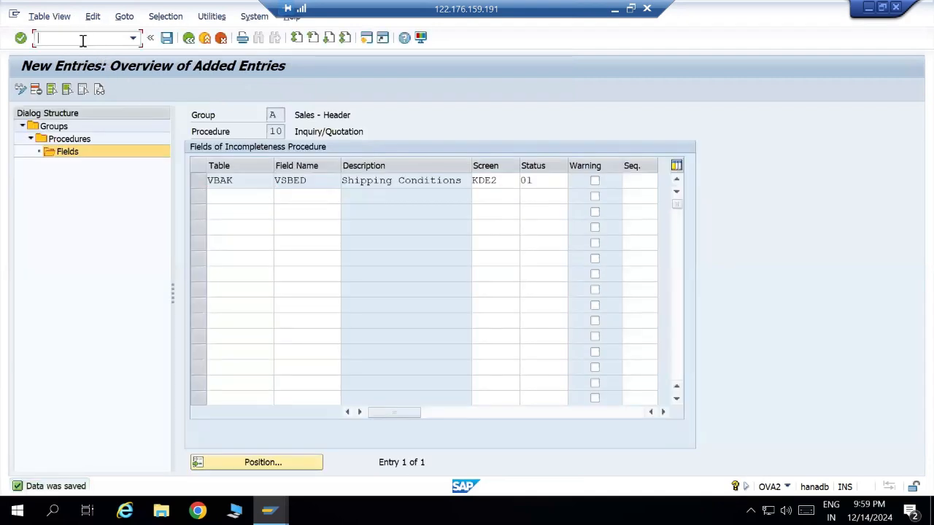
click(188, 37)
click(189, 37)
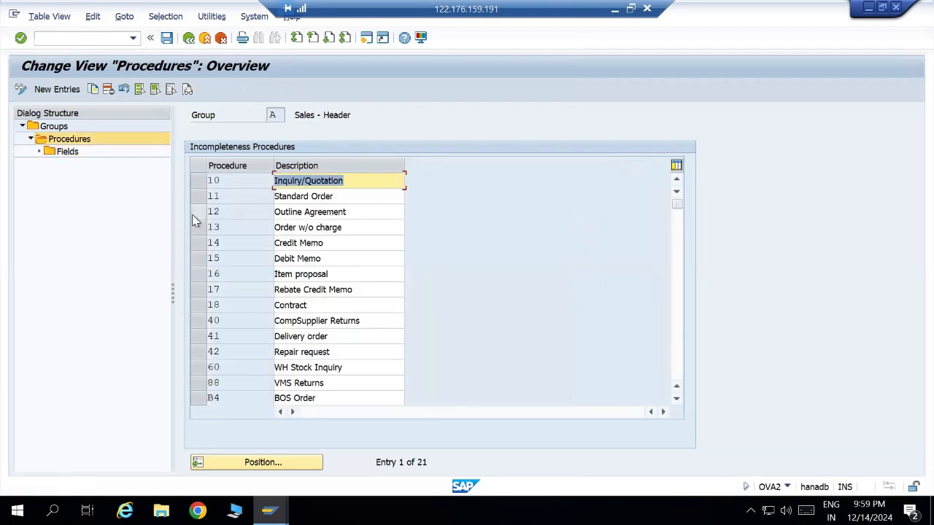
click(198, 180)
double_click(69, 152)
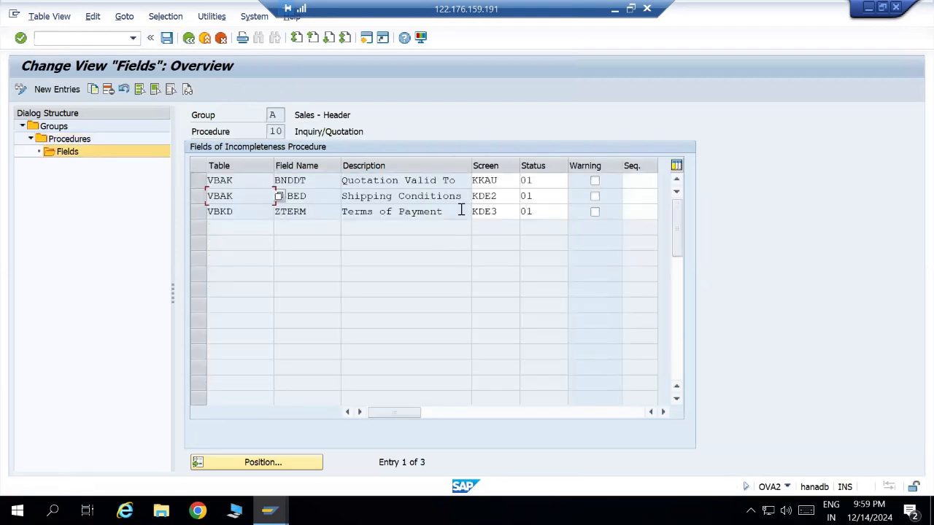
click(192, 41)
click(189, 37)
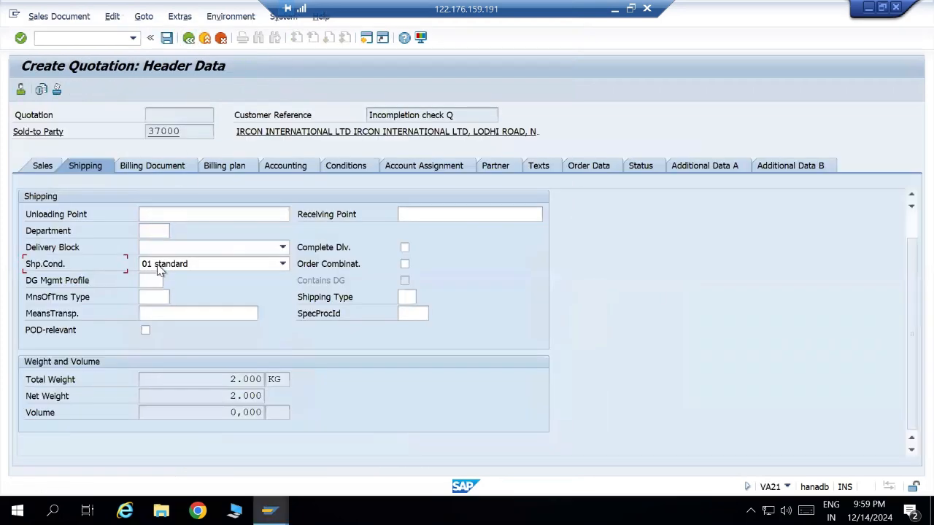
Change the quotation's shipping condition without redetermining routes and shipping, and save the quotation as an incomplete document.
click(167, 264)
click(160, 309)
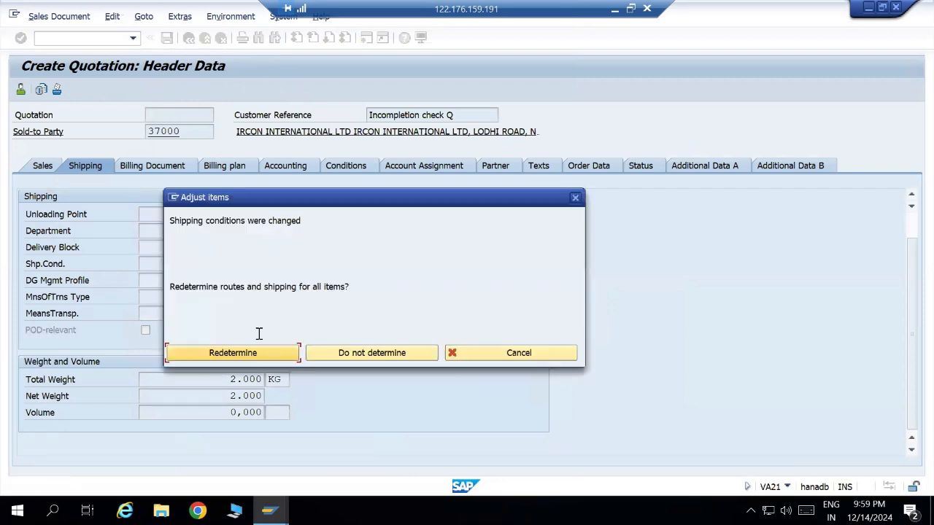
click(365, 353)
click(166, 38)
key(Return)
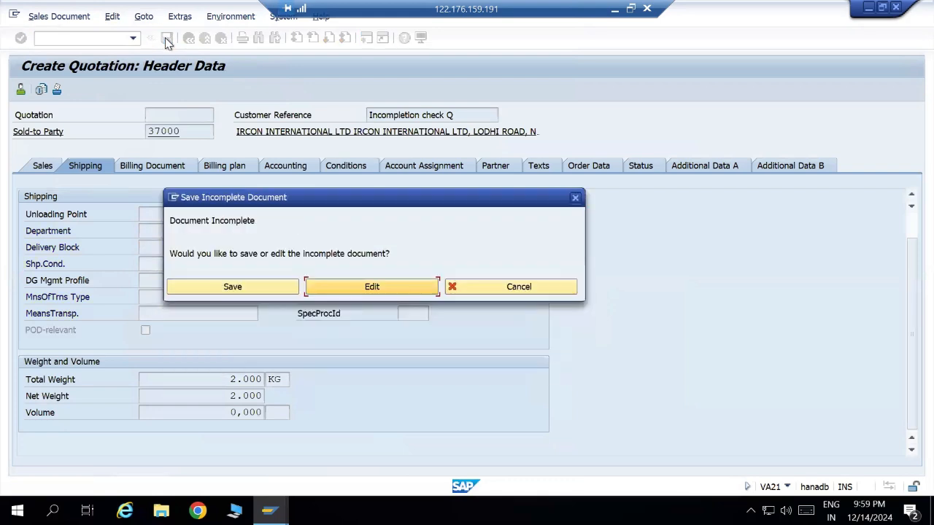
click(232, 289)
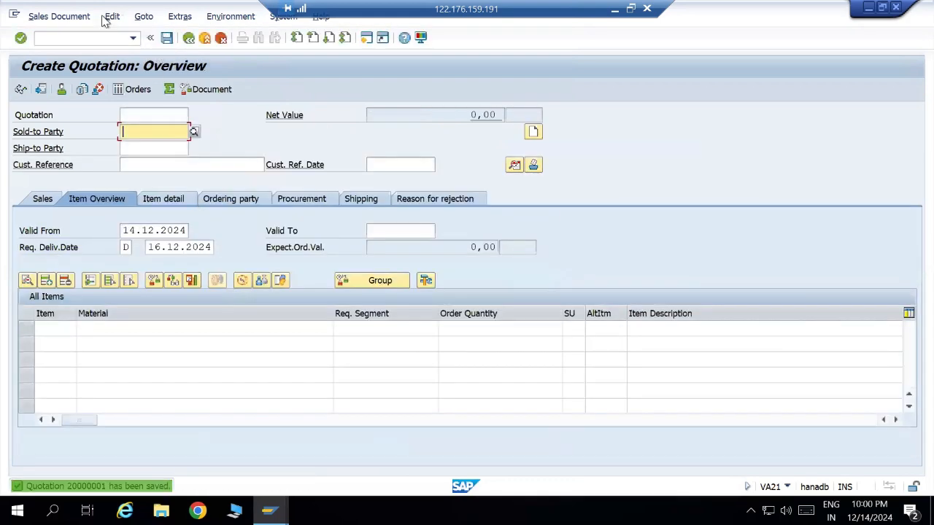
Open the existing standard order for changes with transaction VA02 and check its incompletion log.
click(107, 17)
click(70, 38)
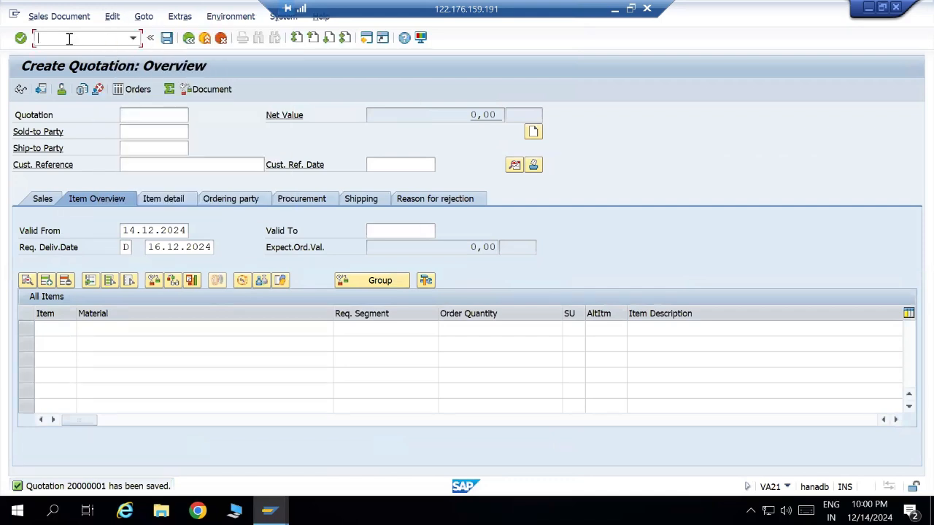
key(Return)
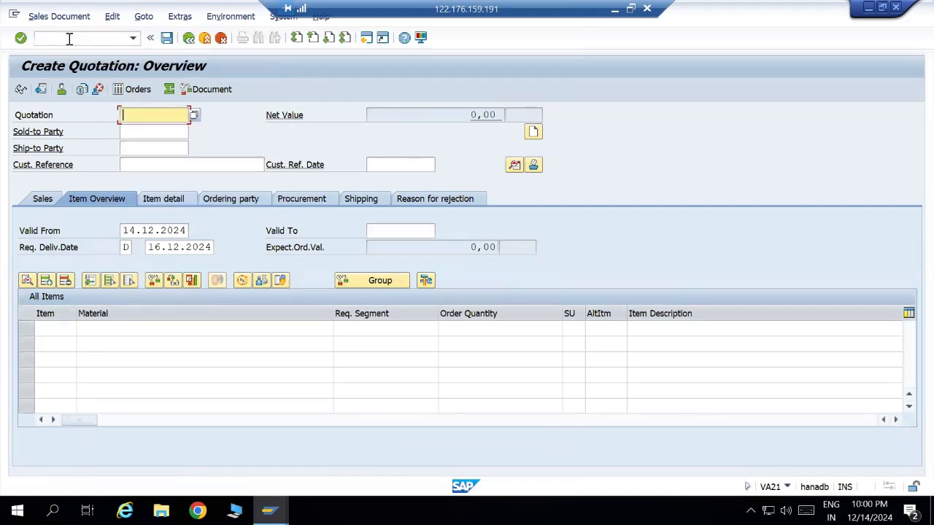
text(/nva02)
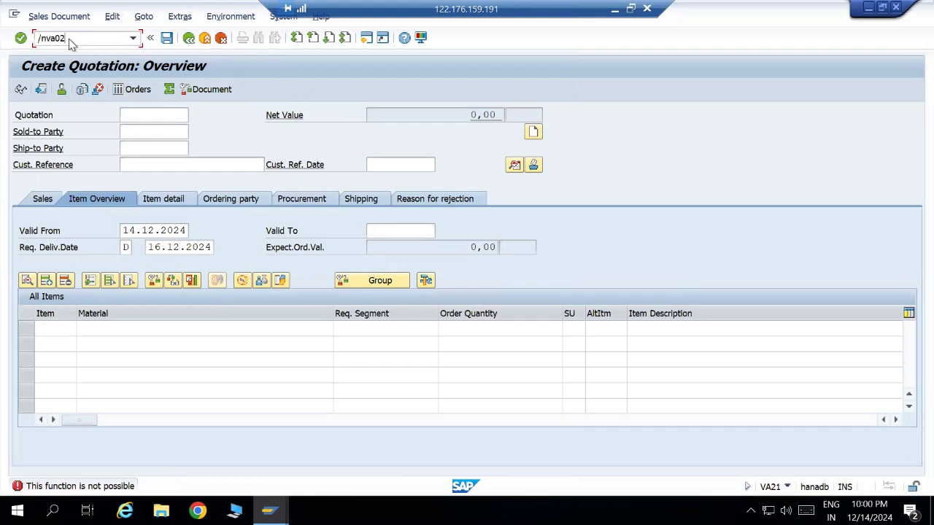
key(Return)
text(17)
key(Return)
click(113, 18)
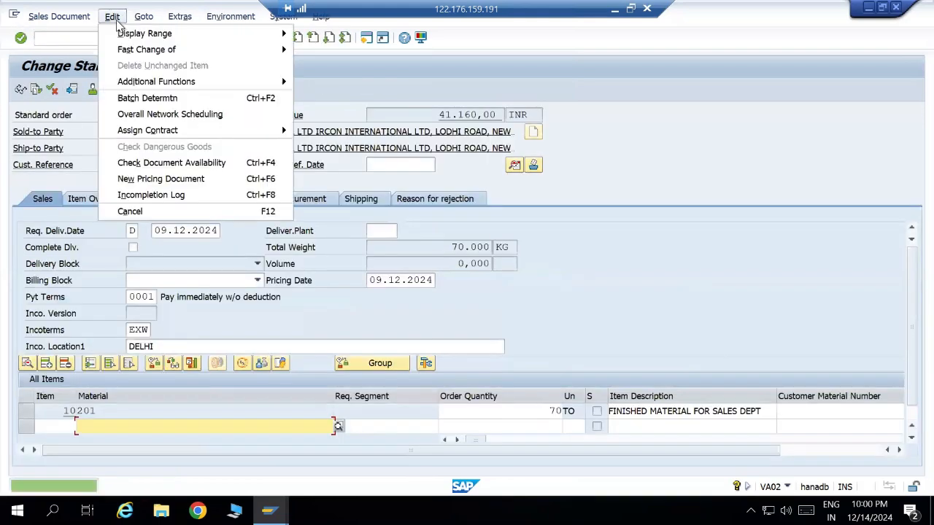
click(137, 194)
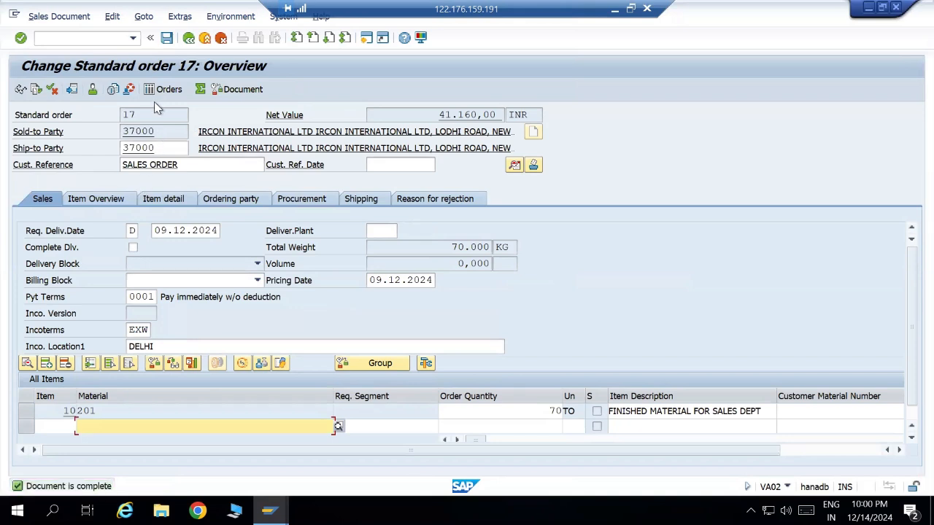
Open the existing quotation for changes with transaction VA22, examine the missing data in its incompletion log, and leave the document.
click(86, 35)
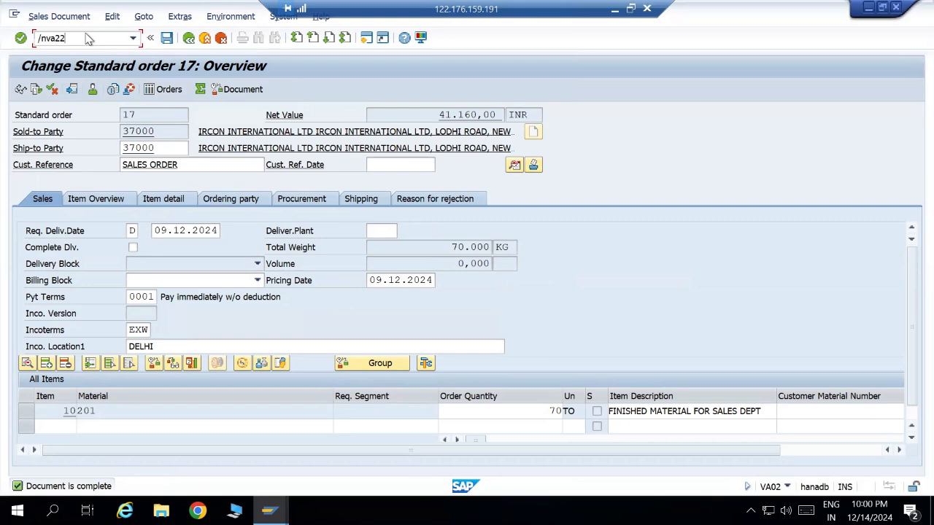
text(/nva22)
key(Return)
key(Return)
click(112, 16)
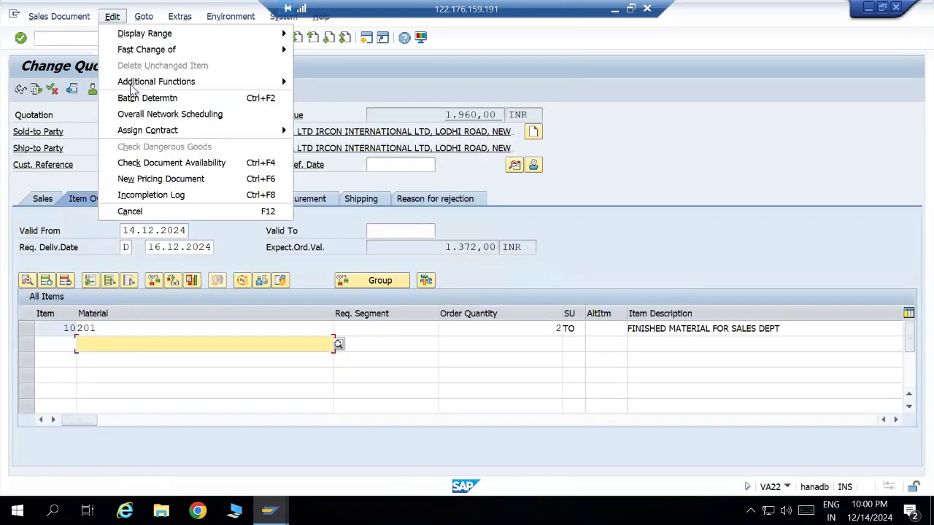
click(143, 193)
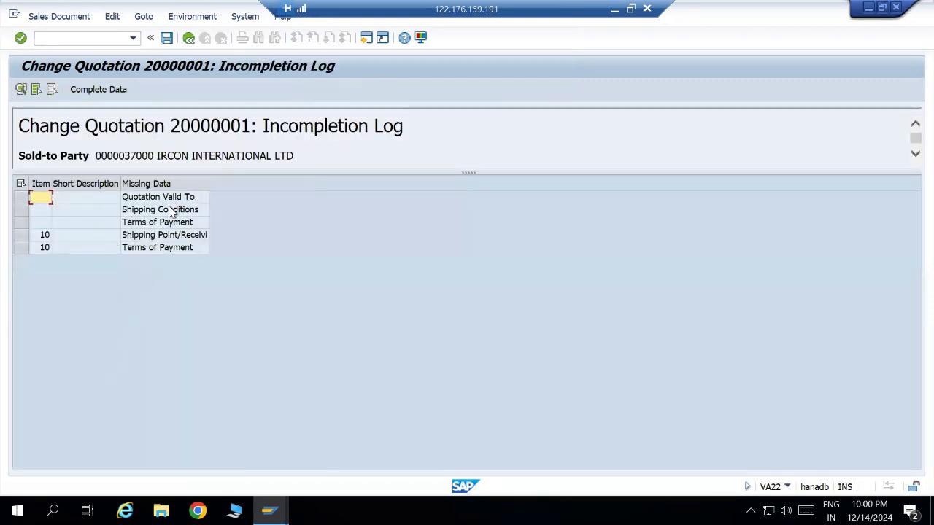
click(169, 211)
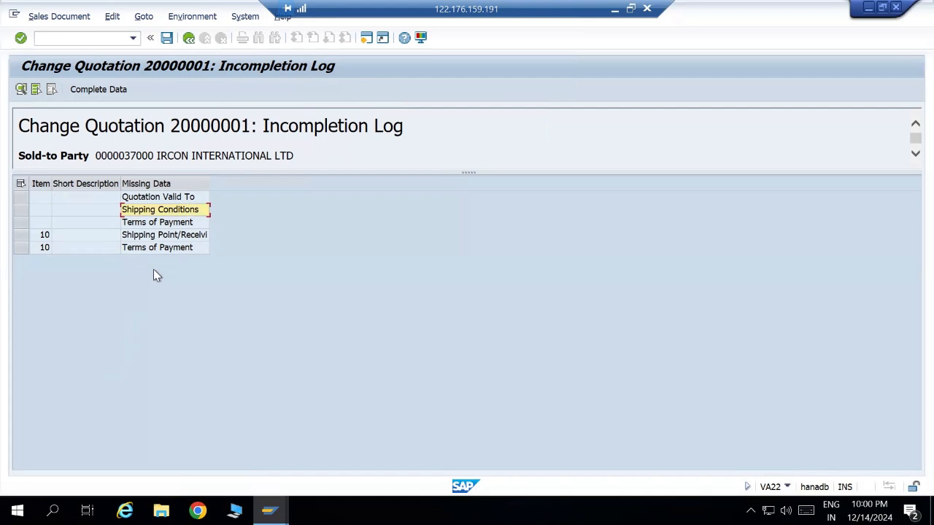
key(Down)
key(Down)
key(Down)
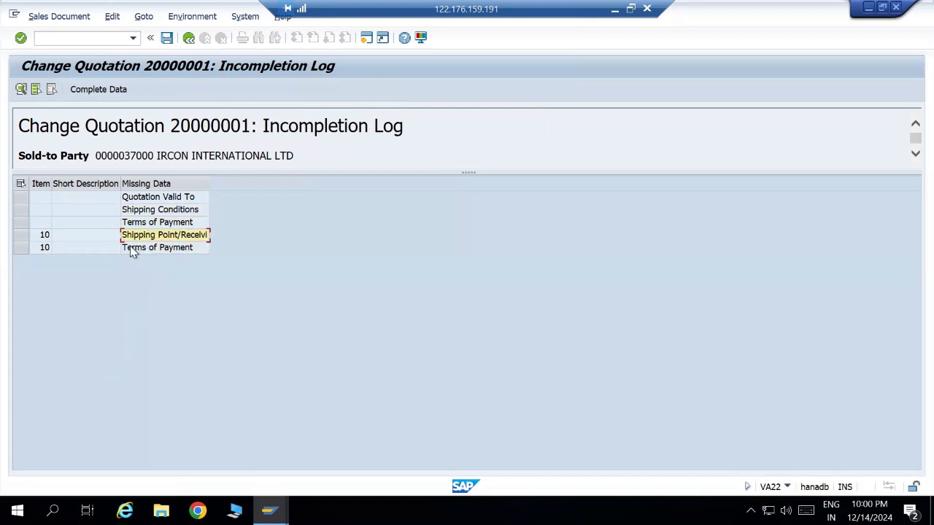
click(189, 38)
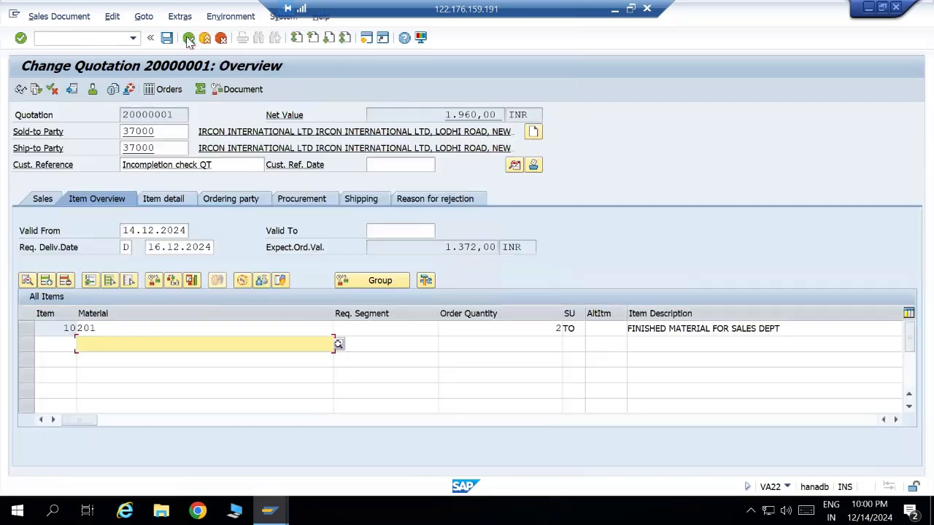
click(188, 37)
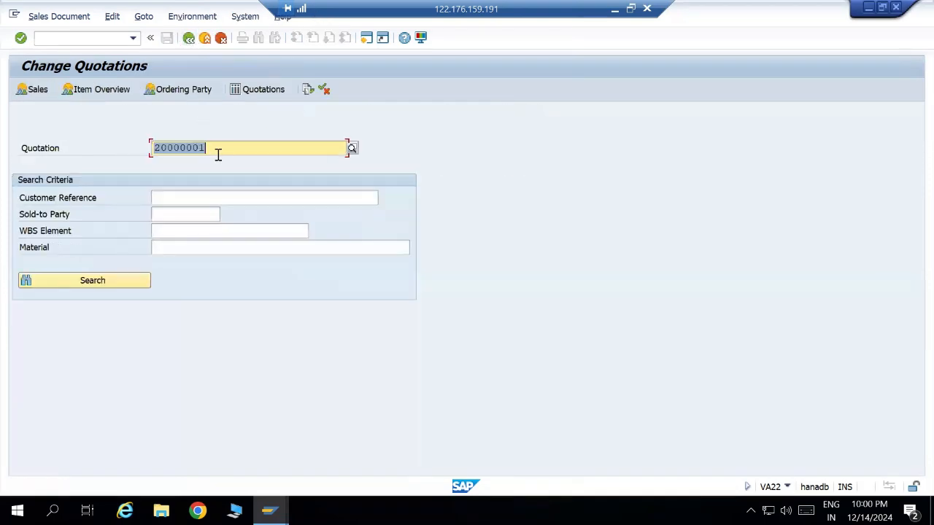
Reopen the quotation and set the shipping condition in its header shipping data to 01 standard.
key(Return)
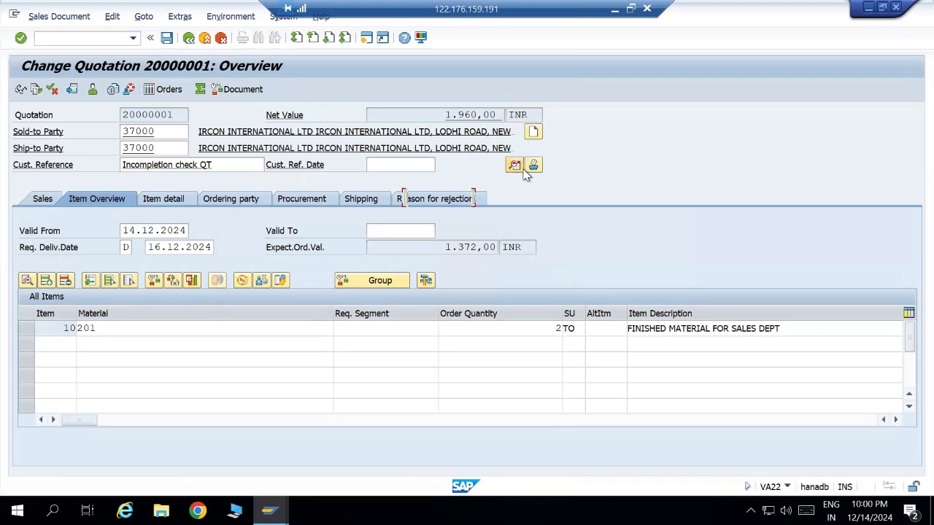
click(517, 167)
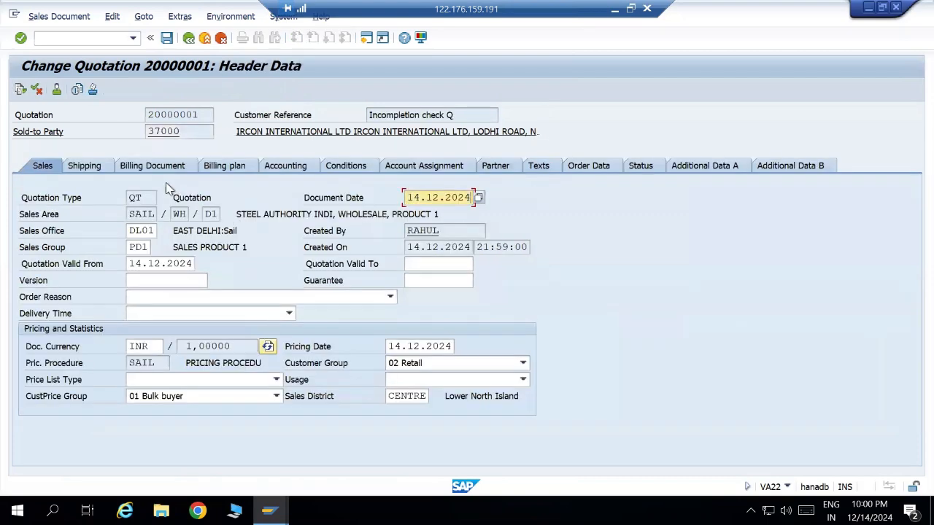
click(82, 168)
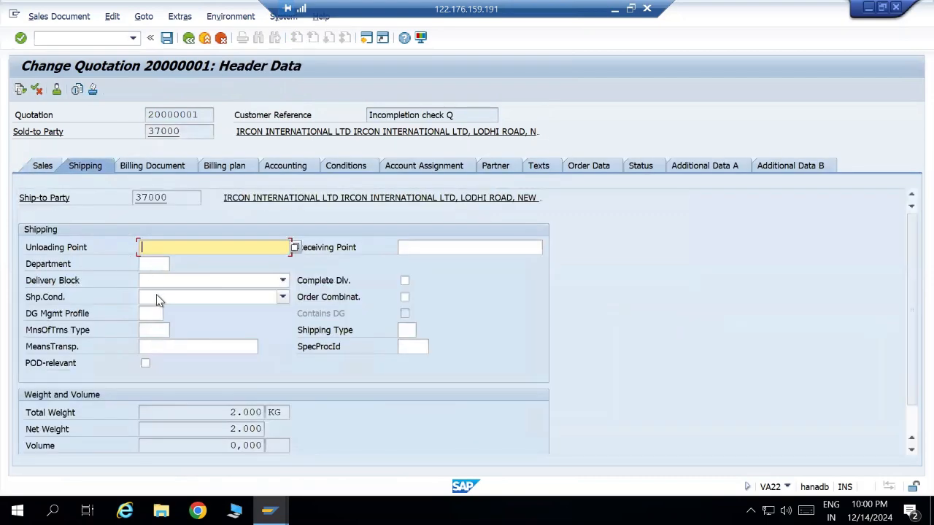
click(158, 299)
click(164, 312)
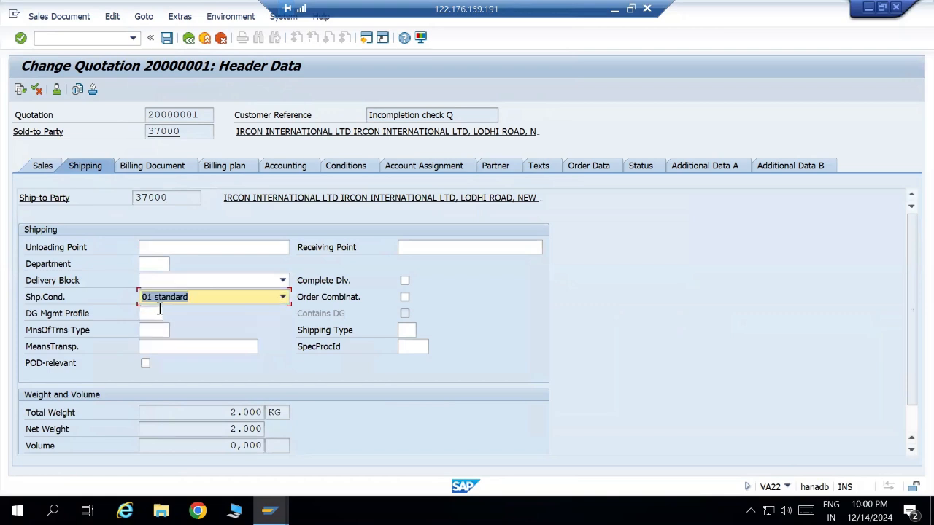
click(227, 358)
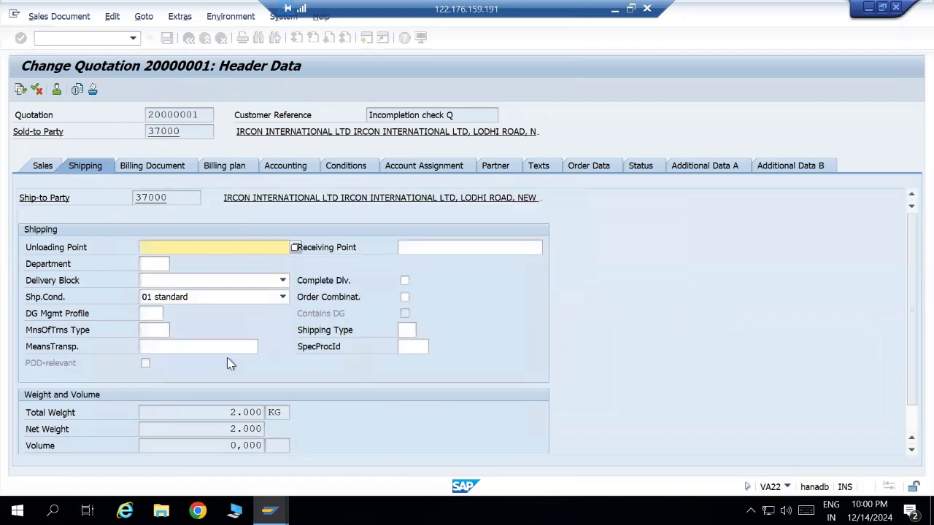
Return to the quotation overview, attempt to save it, and choose to edit the incomplete document.
click(189, 38)
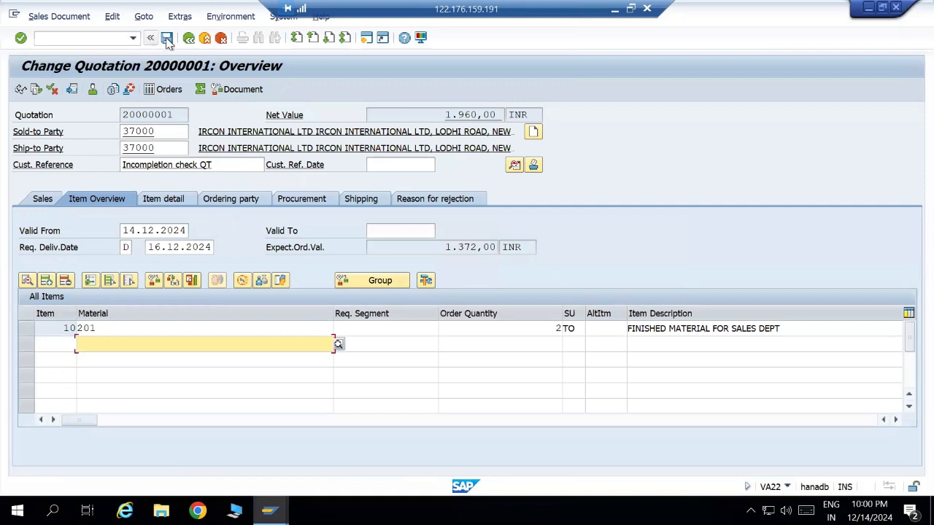
click(169, 39)
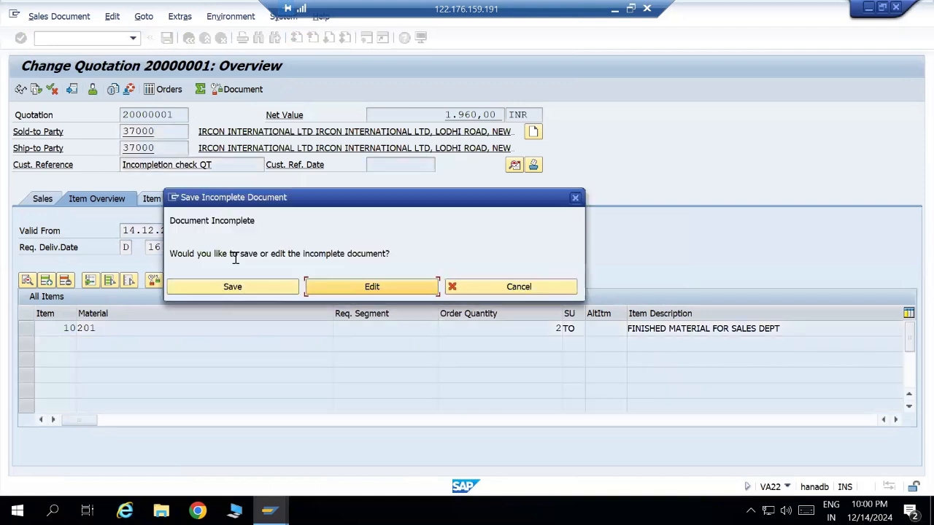
click(321, 286)
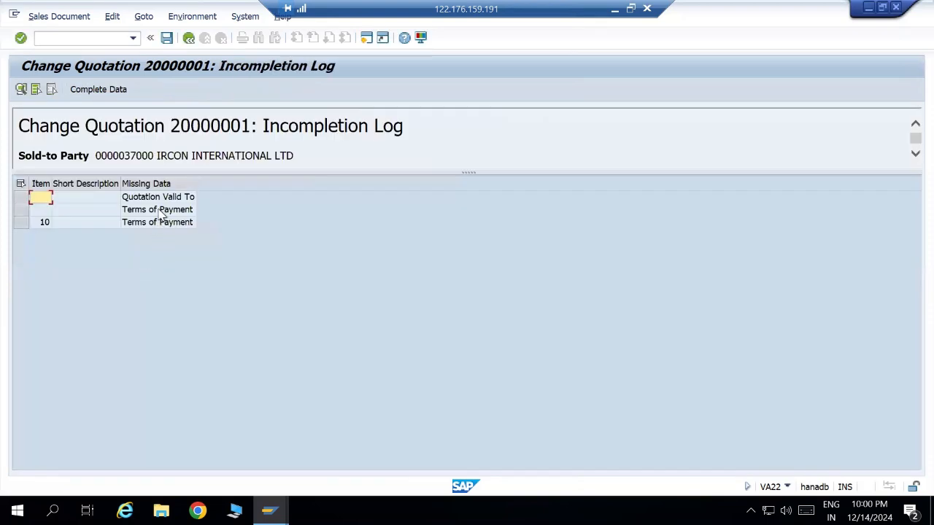
Complete the missing Quotation Valid To date with 30.12.2024 and return to the incompletion log.
double_click(162, 204)
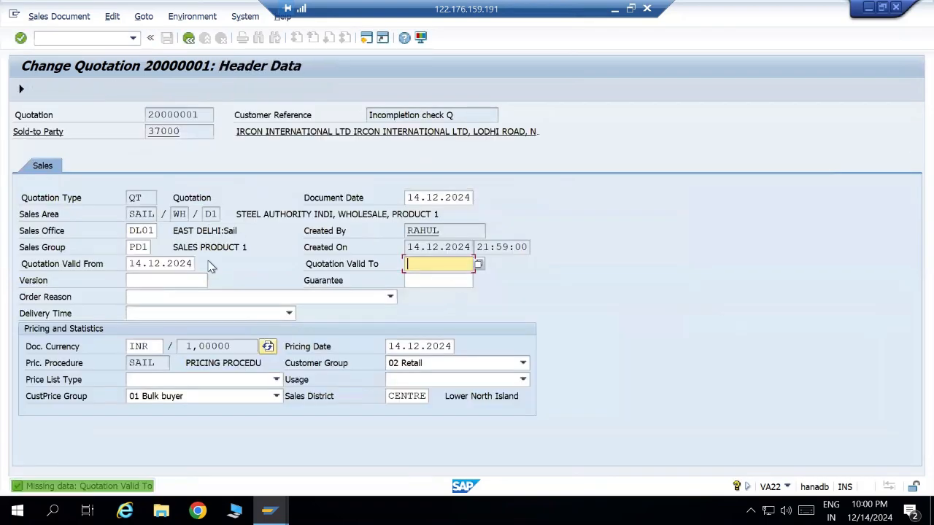
drag(131, 264, 186, 265)
click(431, 265)
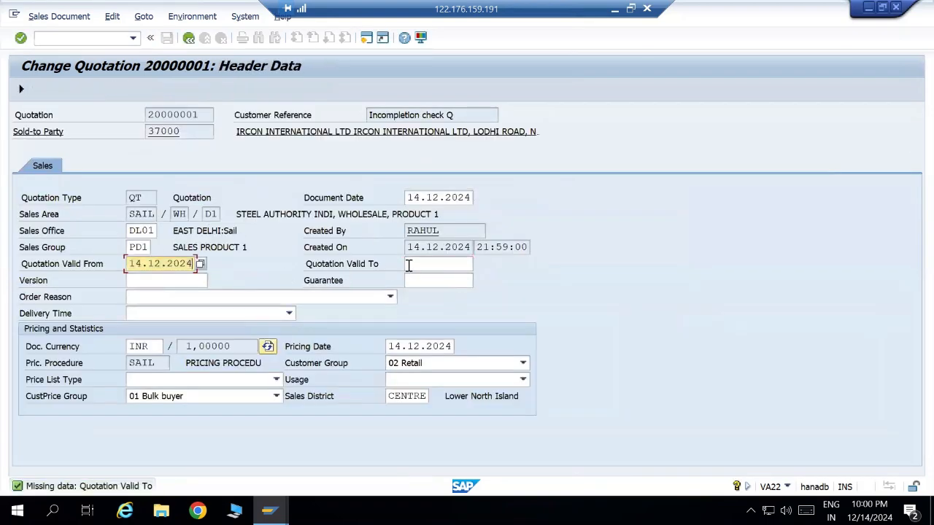
text(14.12.2024)
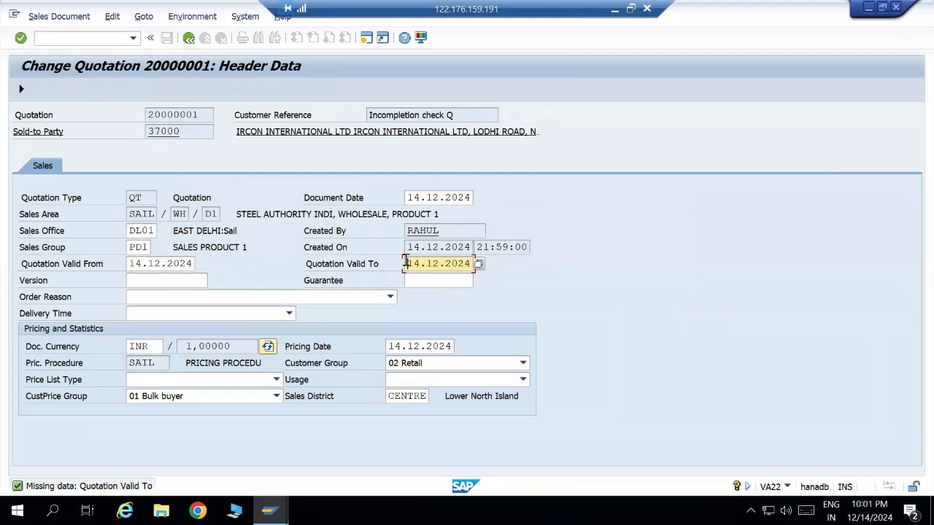
key(Insert)
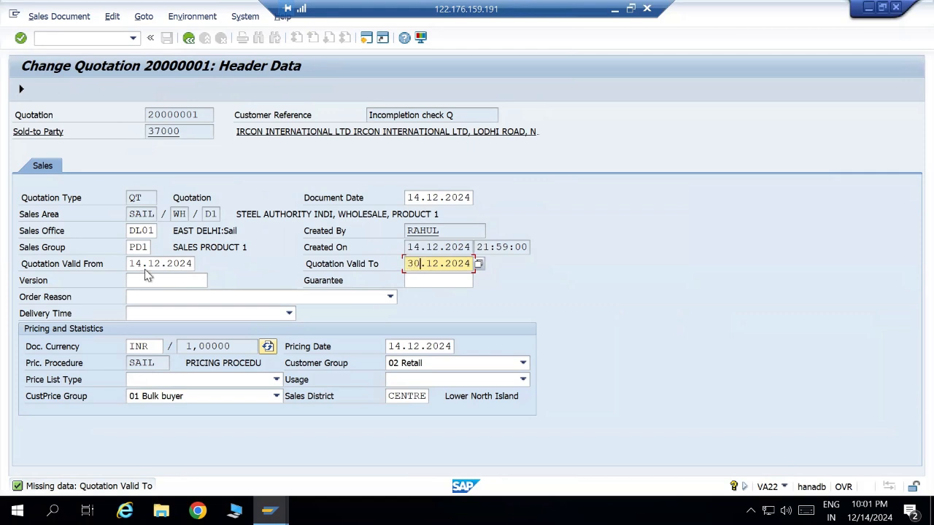
click(188, 38)
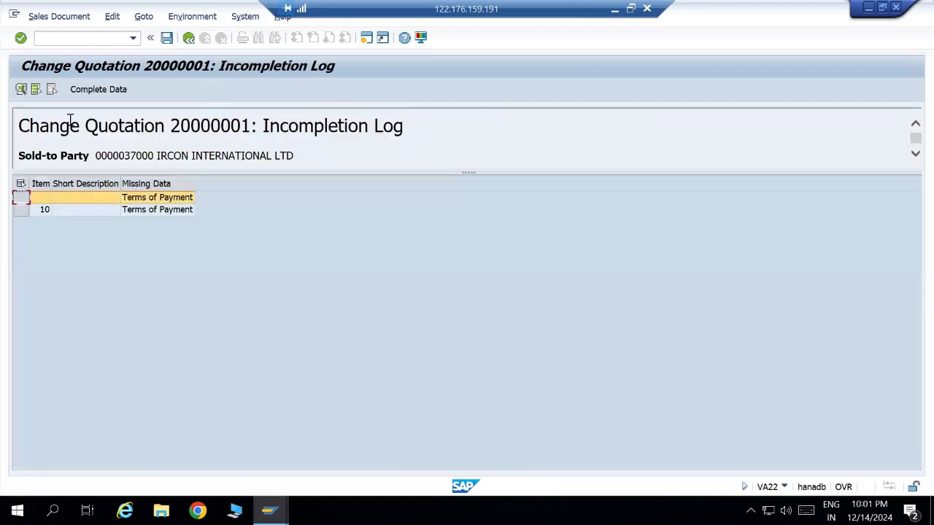
Complete the quotation's missing terms of payment from the incompletion log and save the quotation.
click(98, 89)
click(194, 315)
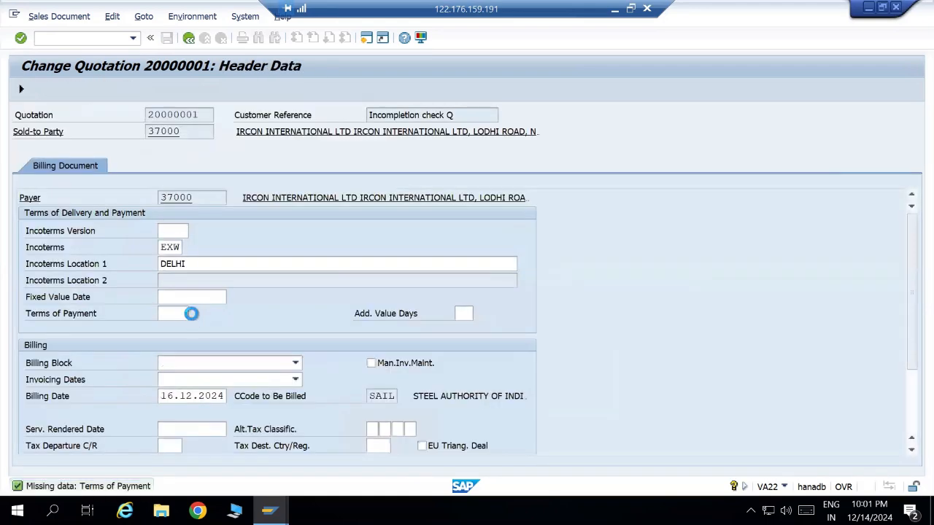
double_click(76, 182)
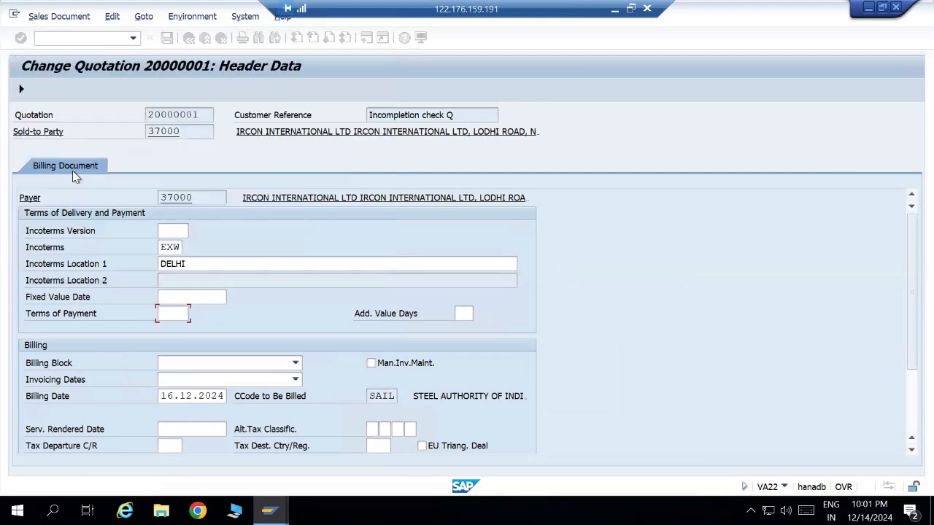
click(20, 88)
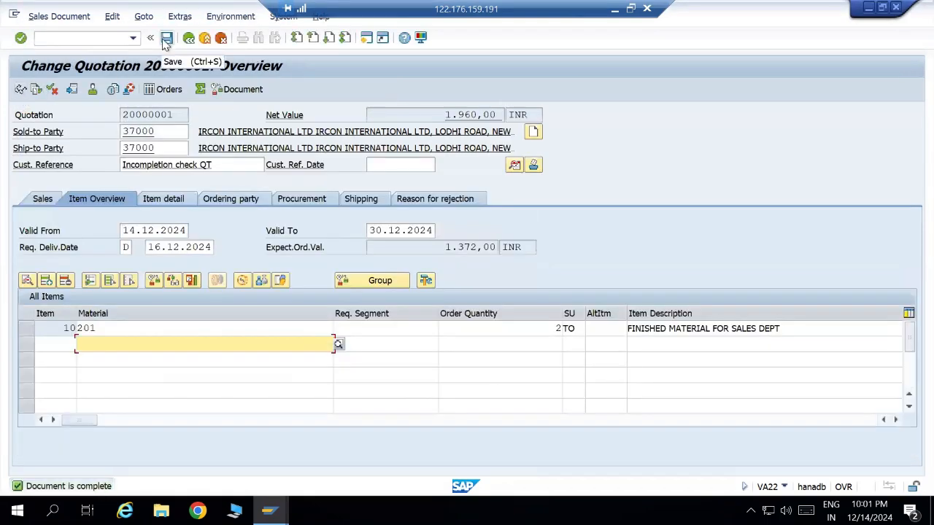
click(165, 41)
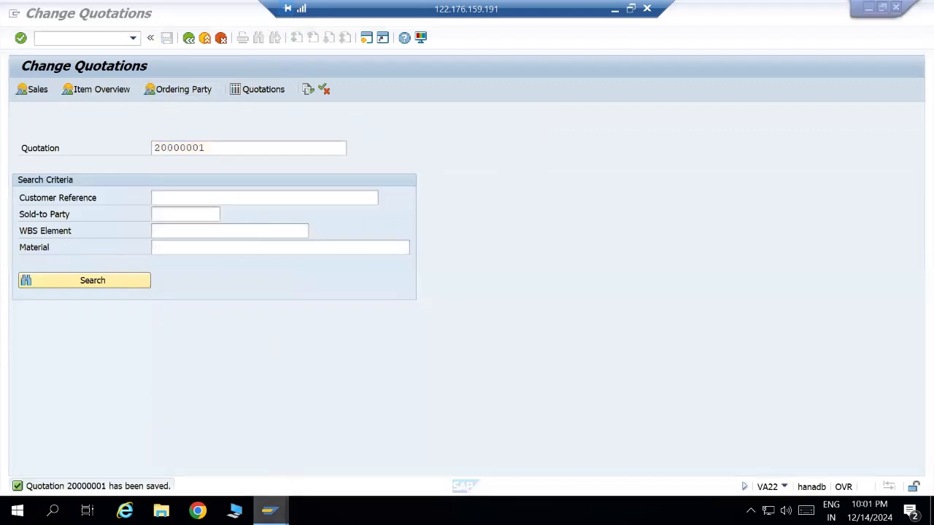
Switch to the incompleteness groups session and open the fields of procedure 10, Inquiry/Quotation, in group A, Sales - Header.
click(270, 511)
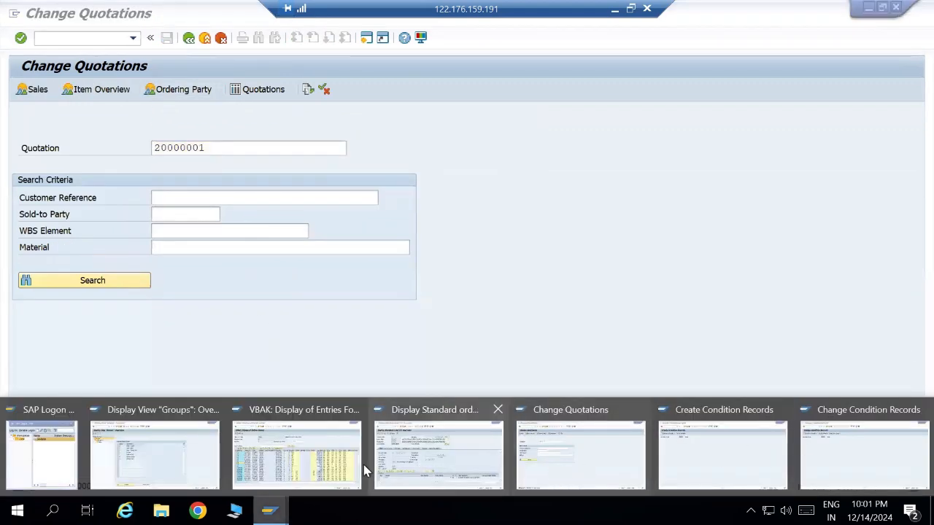
click(169, 458)
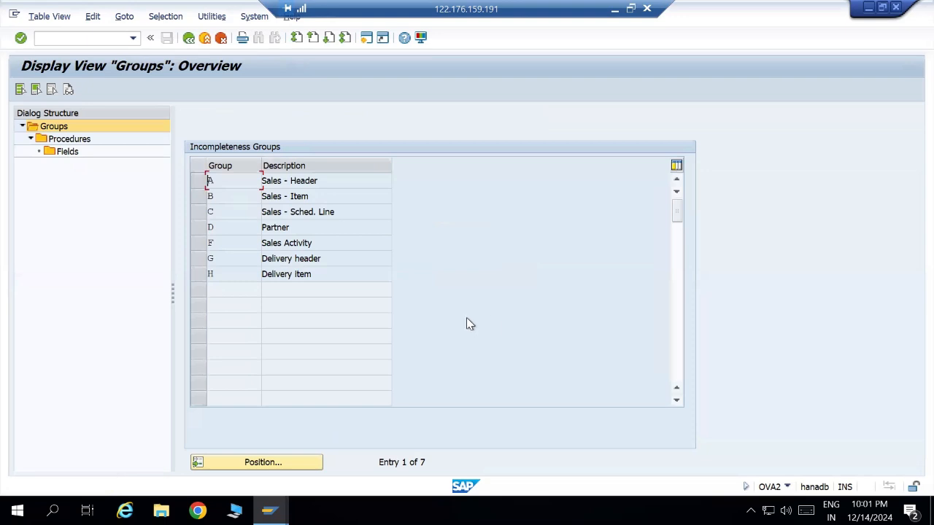
click(197, 183)
double_click(68, 139)
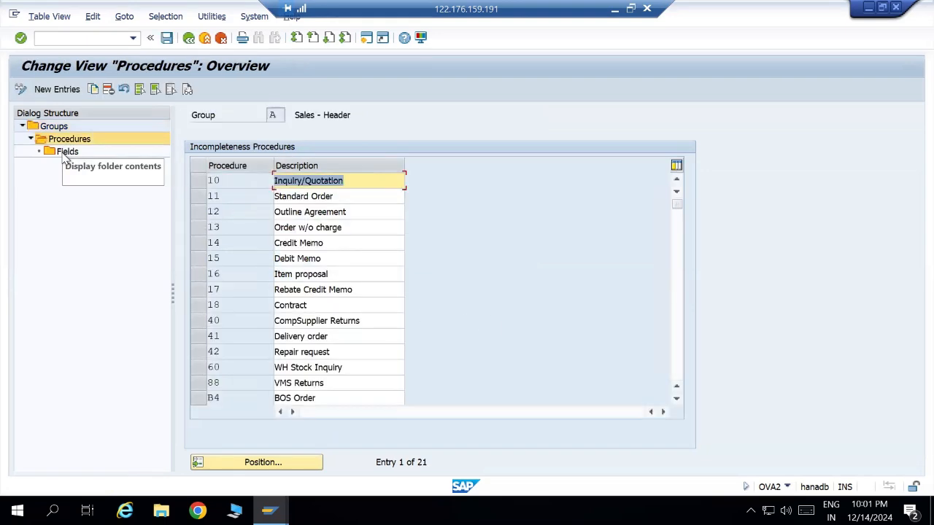
click(194, 180)
double_click(67, 151)
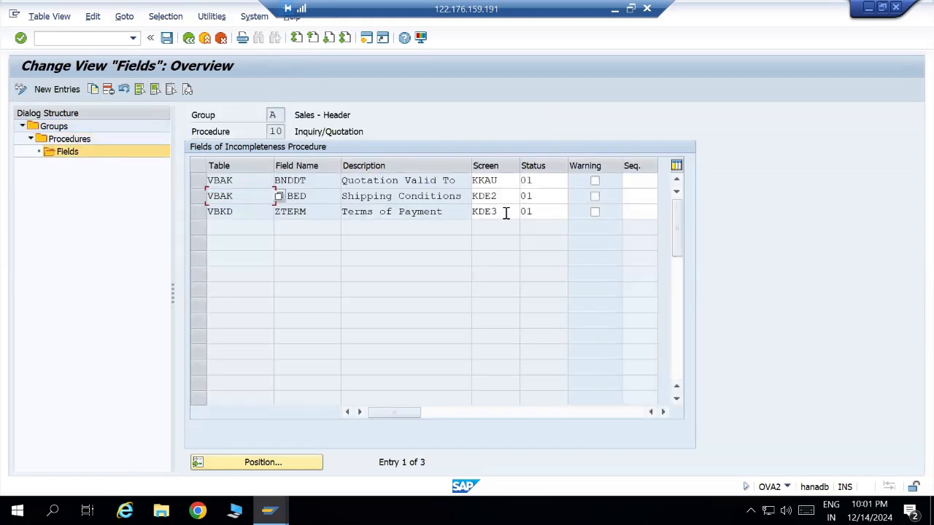
Enable the warning for the BNDDT, VSBED and ZTERM fields, save the change, and return to the incompleteness groups.
click(595, 181)
click(595, 195)
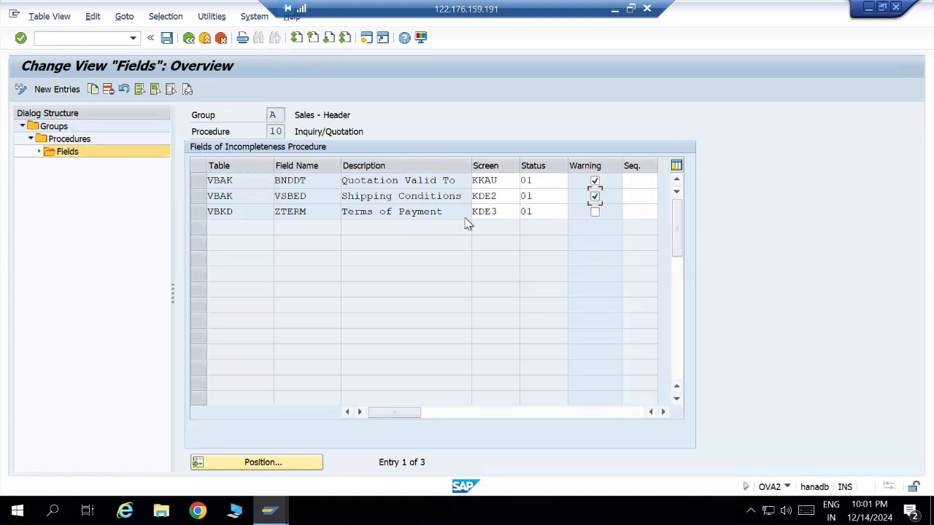
click(167, 39)
click(189, 38)
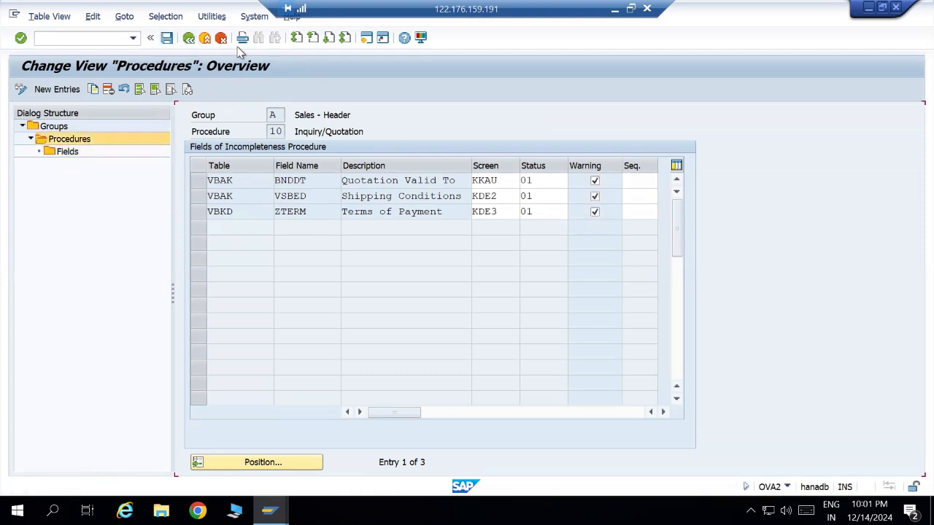
click(189, 38)
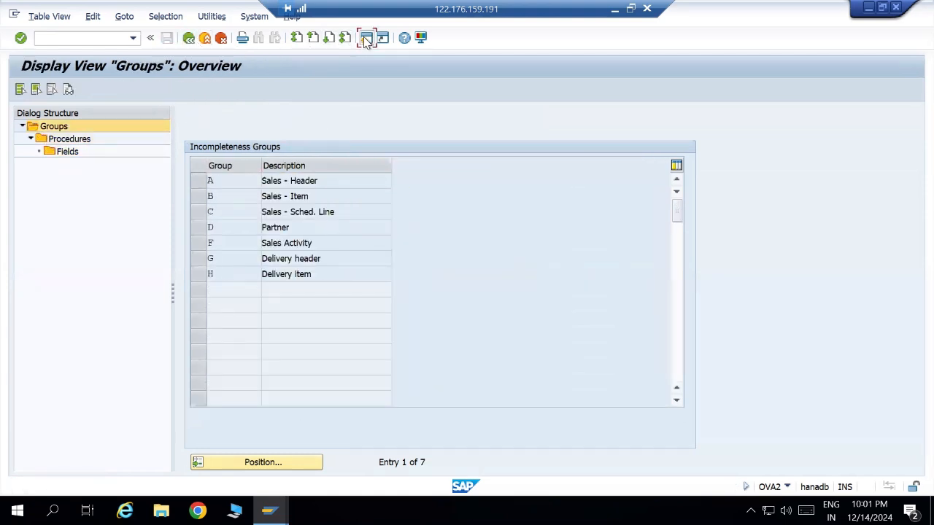
Start transaction VA21 in a new session and begin a QT quotation for sales area SAIL/WH/D1.
click(366, 38)
text(va02)
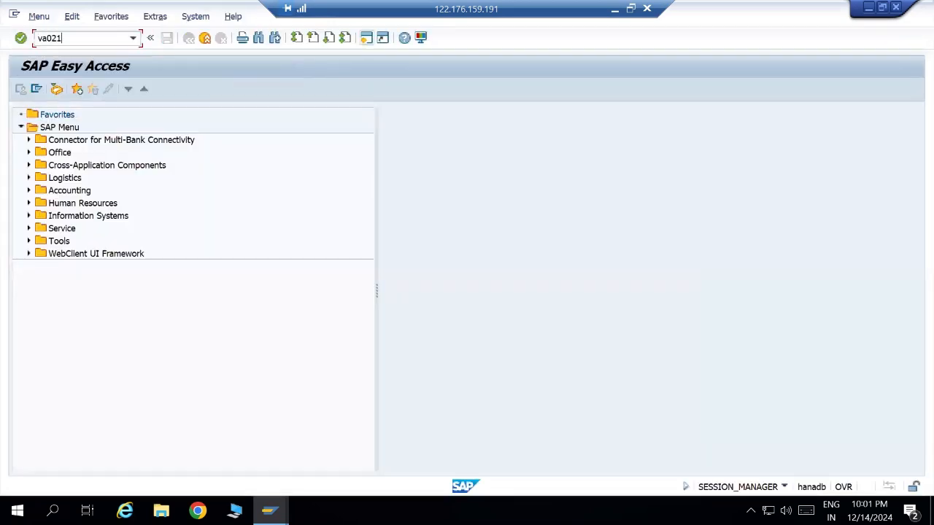
text(1)
key(Return)
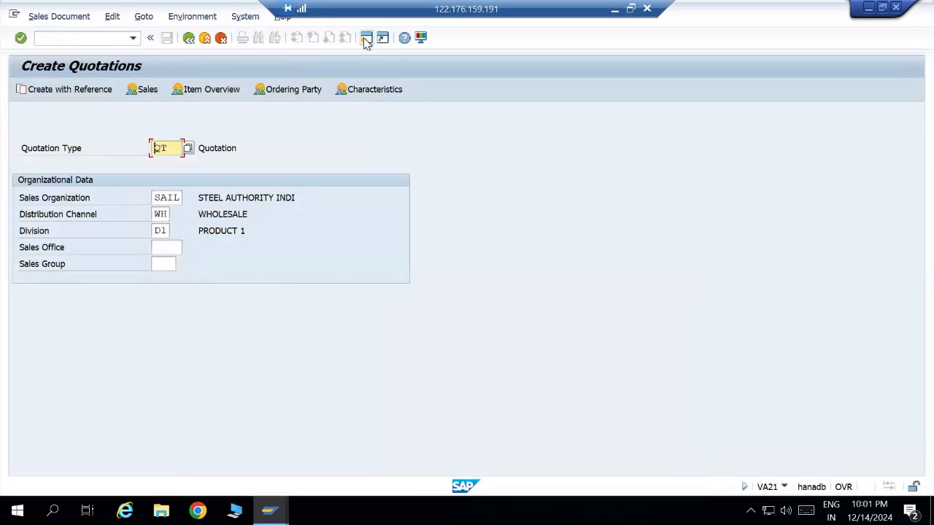
key(Return)
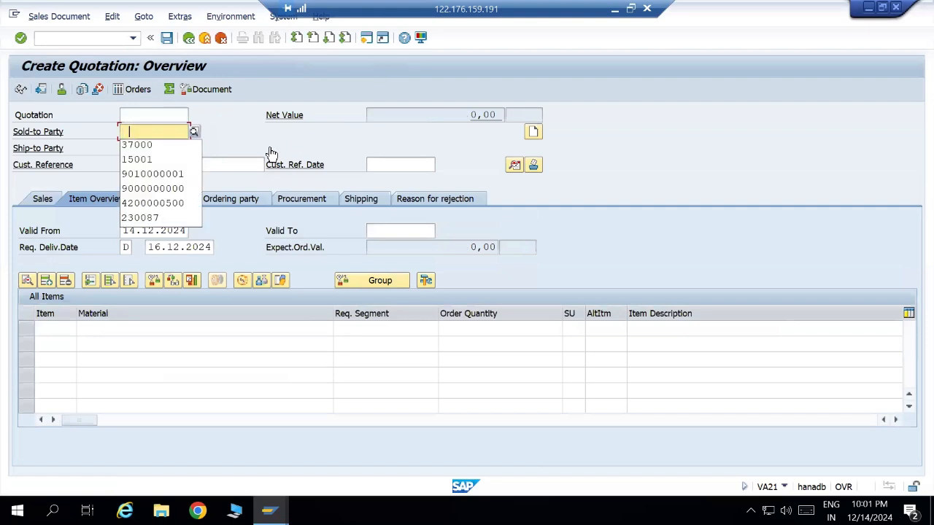
Enter the sold-to and ship-to party numbers and the customer reference "Incompletion check QT" in the new quotation.
click(157, 148)
key(Tab)
click(156, 162)
key(Tab)
click(150, 181)
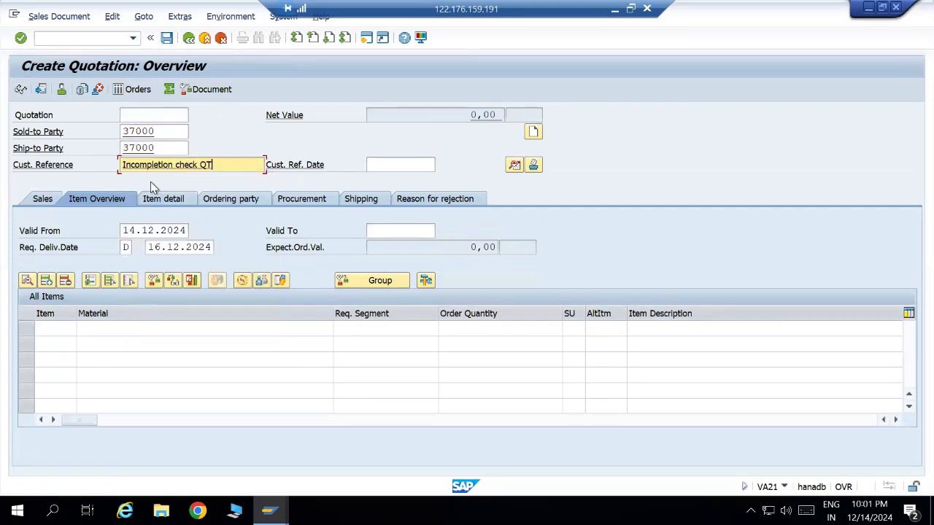
Accept the missing valid-to date without filling it in and add material 201 with an order quantity of 2 to the quotation.
key(Return)
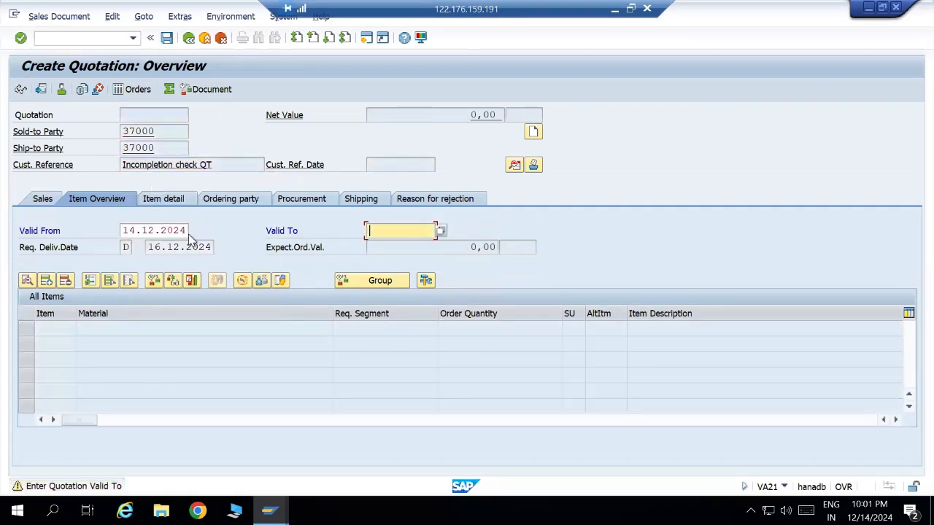
key(Return)
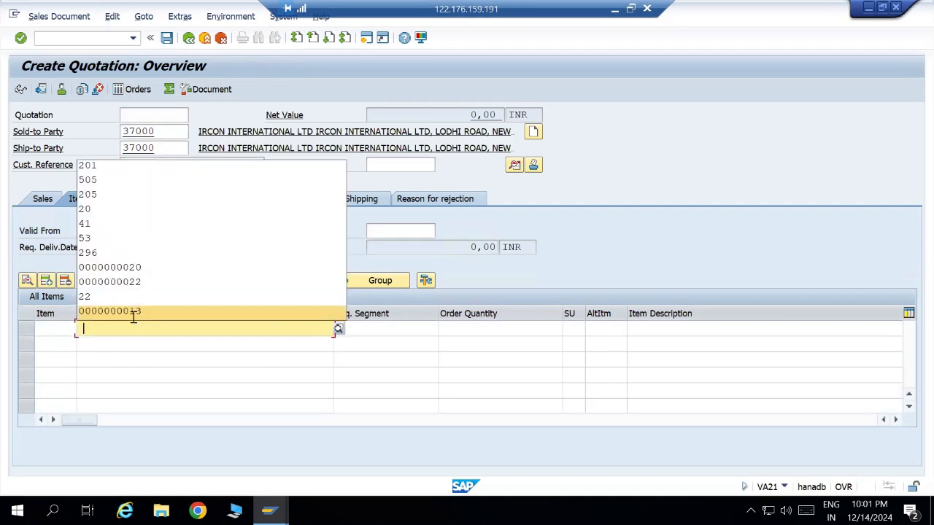
click(120, 165)
click(453, 330)
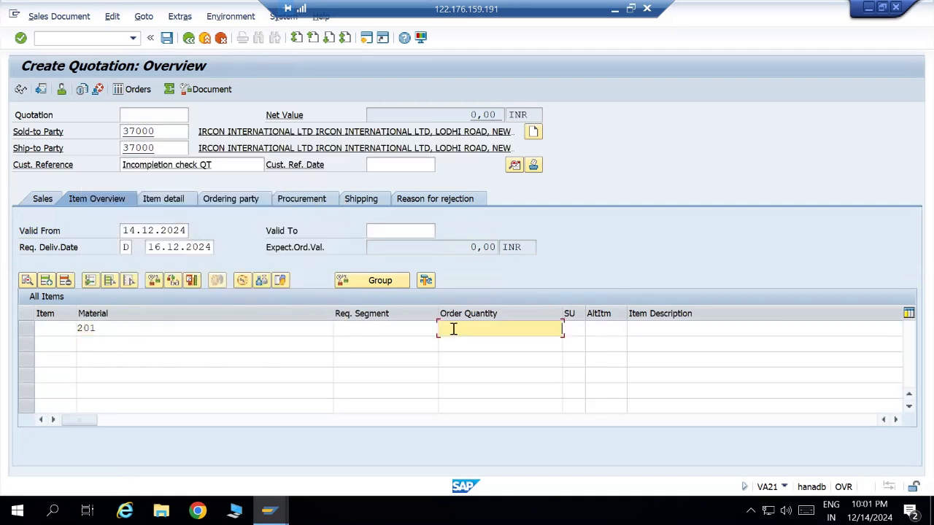
text(2)
key(Return)
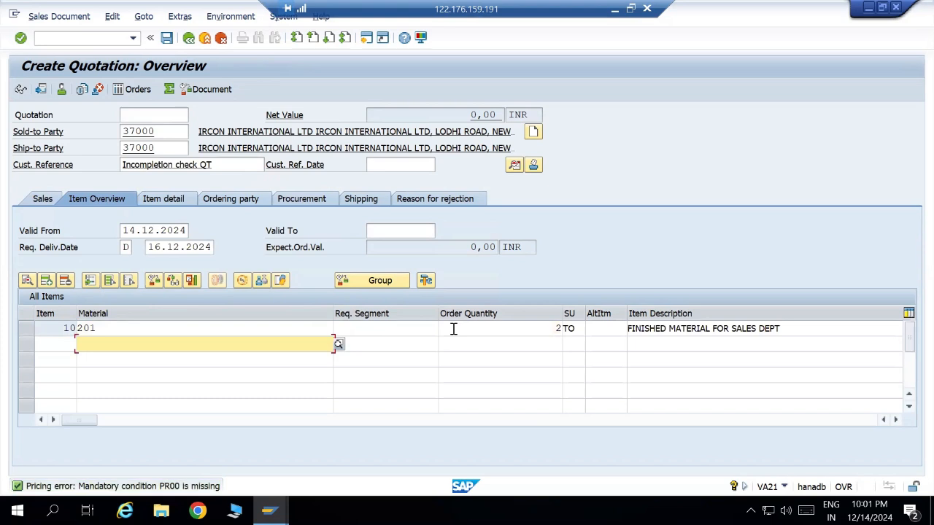
Restart transaction VA21 and begin a new QT quotation with the sold-to and ship-to party numbers and the customer reference "Incompletion check QT".
click(66, 40)
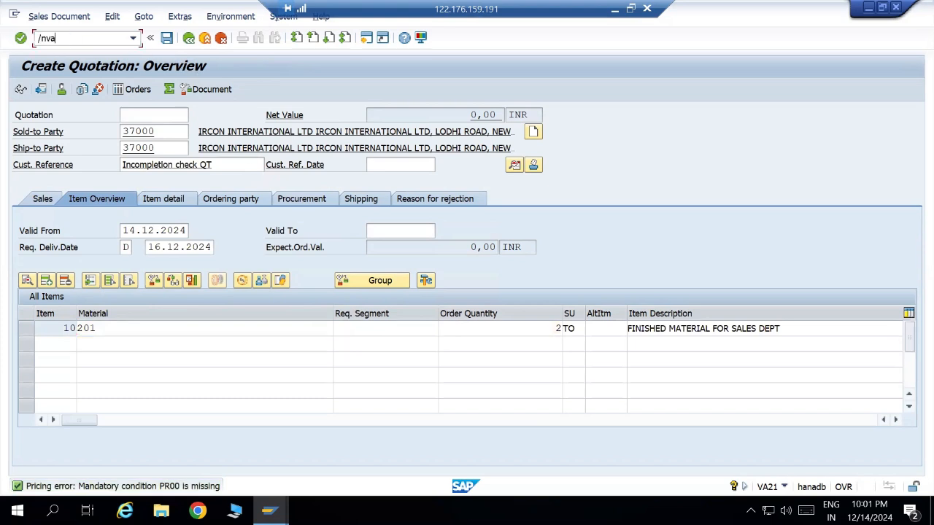
text(/nva21)
key(Return)
key(Return)
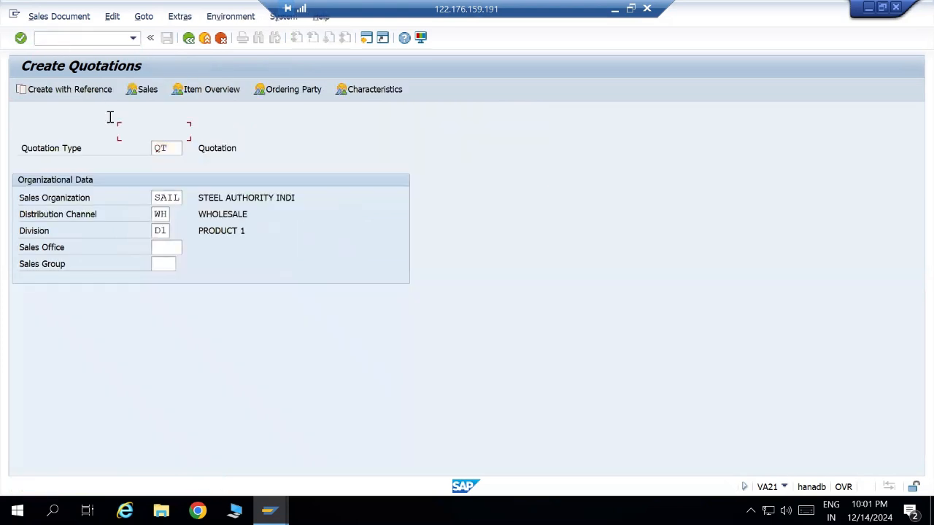
click(162, 147)
click(162, 148)
click(149, 160)
click(146, 166)
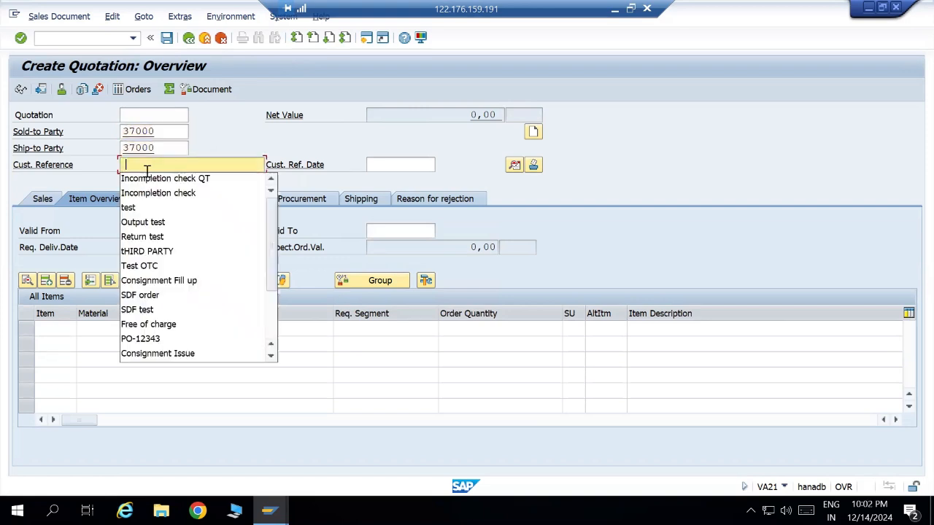
click(144, 179)
key(Return)
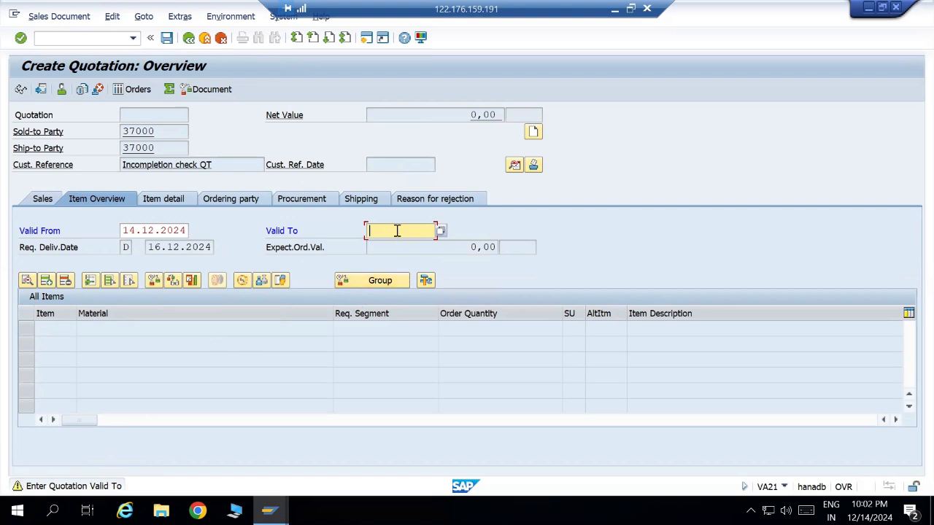
Set the quotation's valid-to date to 30.12.2024.
drag(121, 230, 181, 229)
key(ctrl+c)
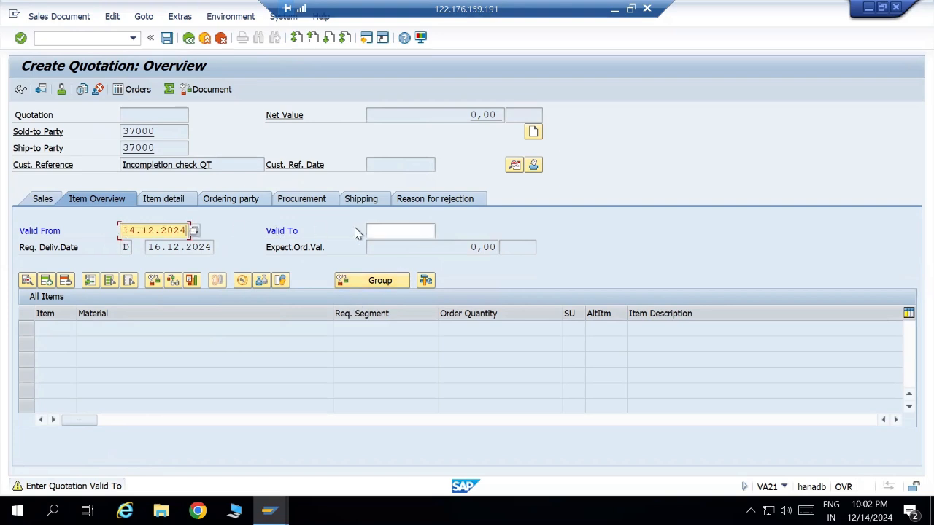
click(381, 231)
key(ctrl+v)
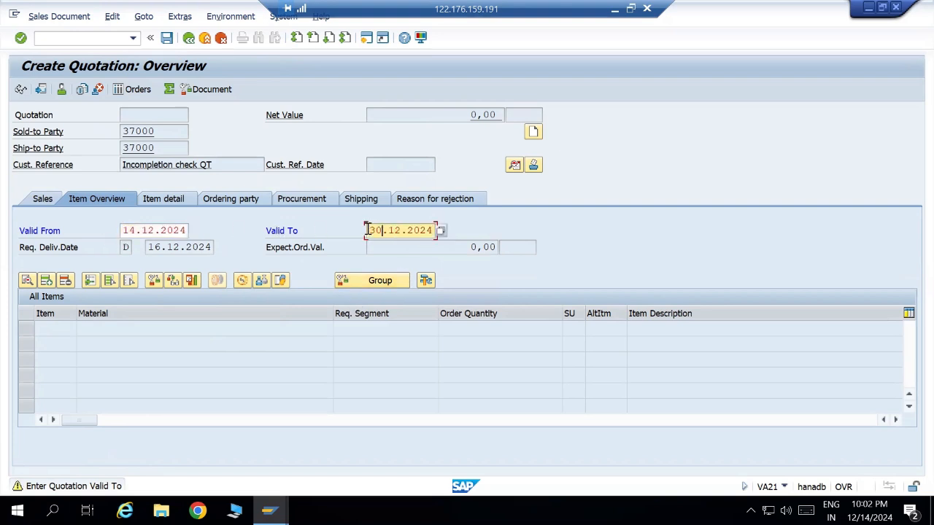
key(Return)
Add material 201 with an order quantity of 1 as the quotation's first item.
click(103, 330)
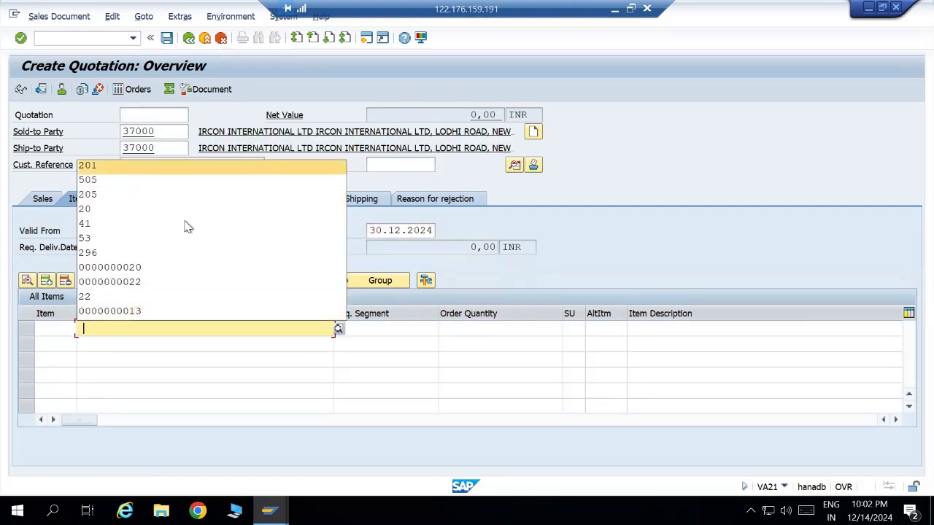
click(109, 170)
click(488, 328)
text(1)
key(Return)
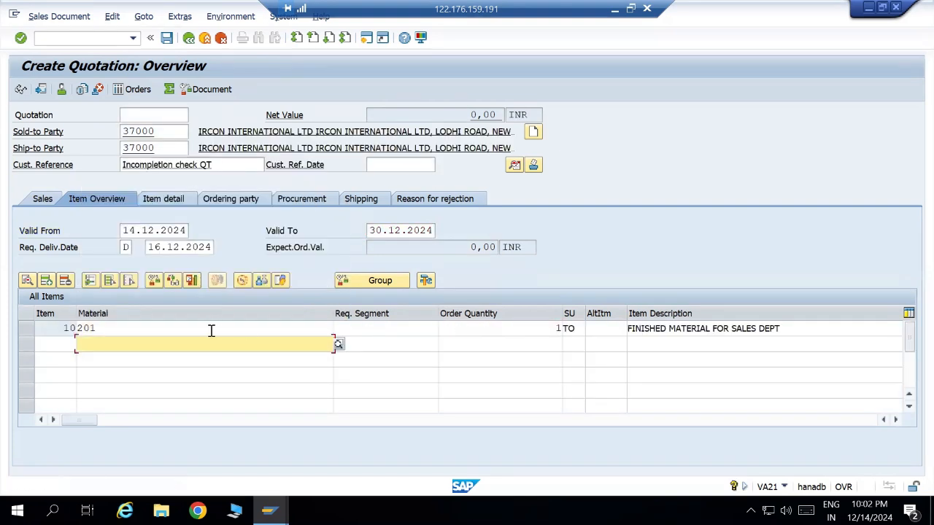
Add the PR00 price condition with an amount to item 10's pricing conditions and return to the quotation overview.
double_click(172, 328)
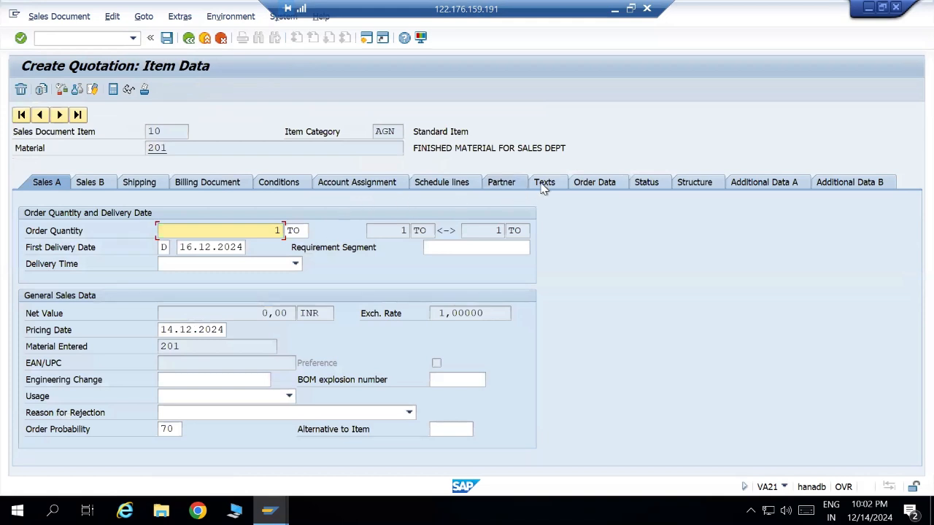
click(279, 184)
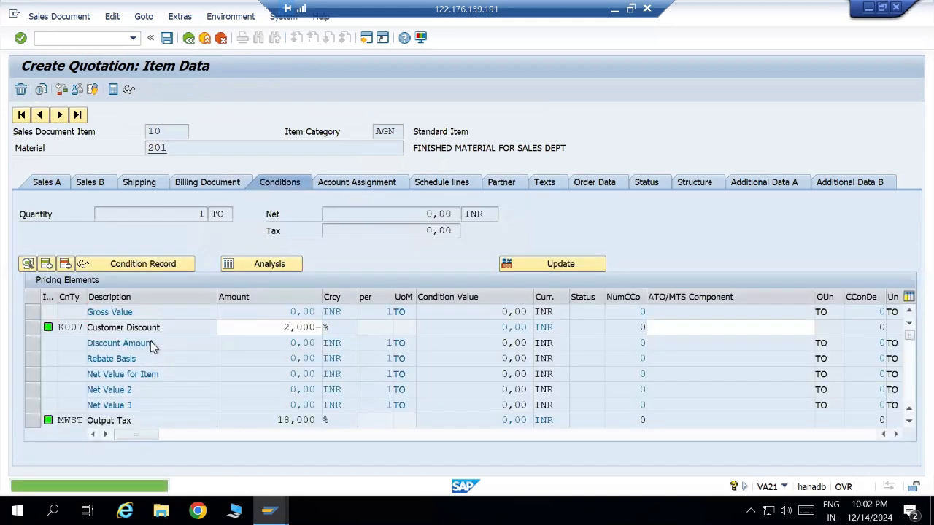
scroll(151, 347, down, 3)
click(70, 405)
text(PR00)
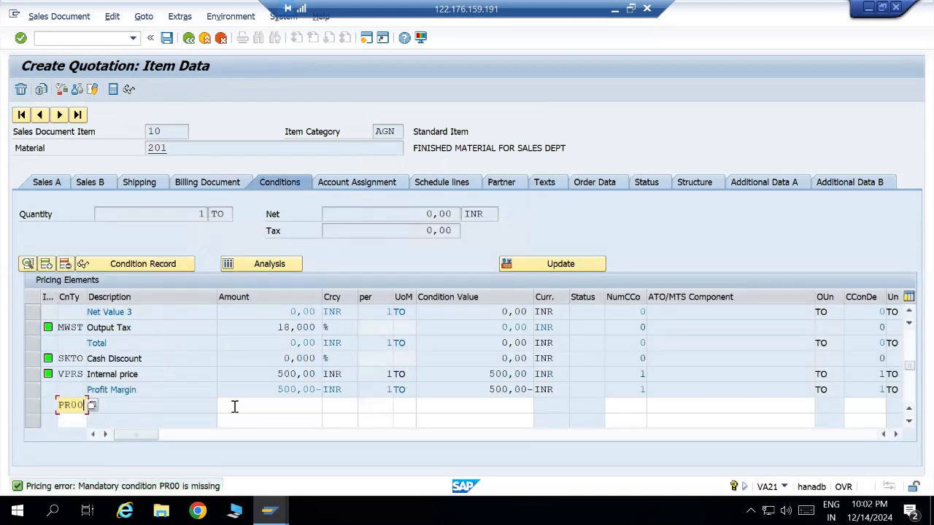
click(235, 406)
click(255, 423)
key(Return)
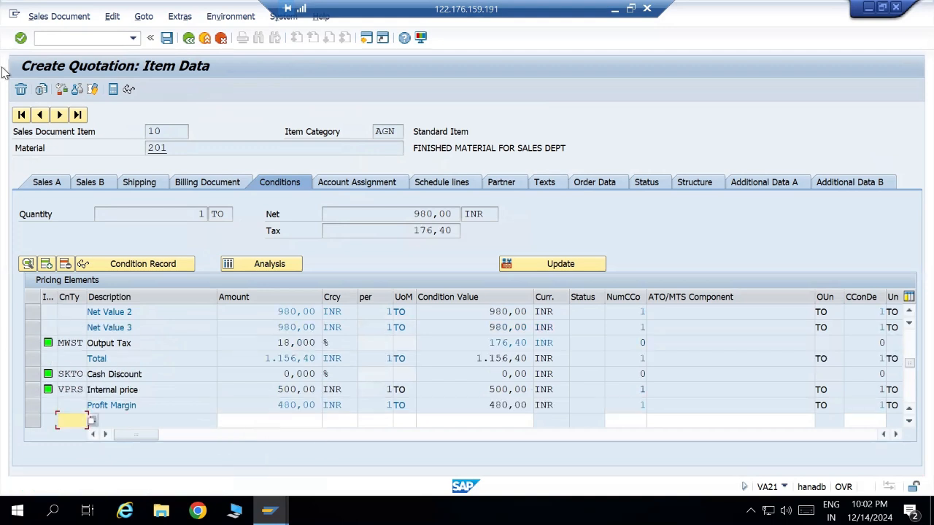
click(188, 38)
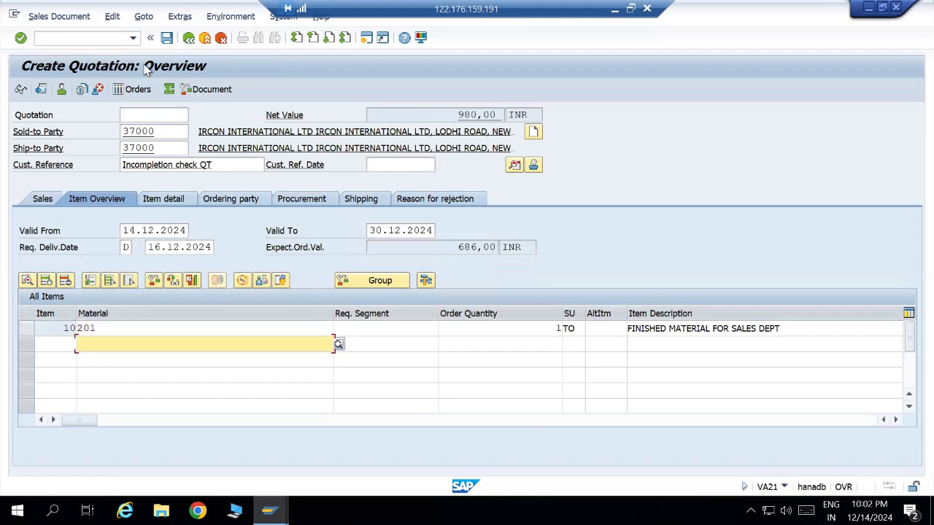
Check the quotation's incompletion log, open its missing terms of payment, browse the available payment terms, and go back without choosing one.
click(67, 326)
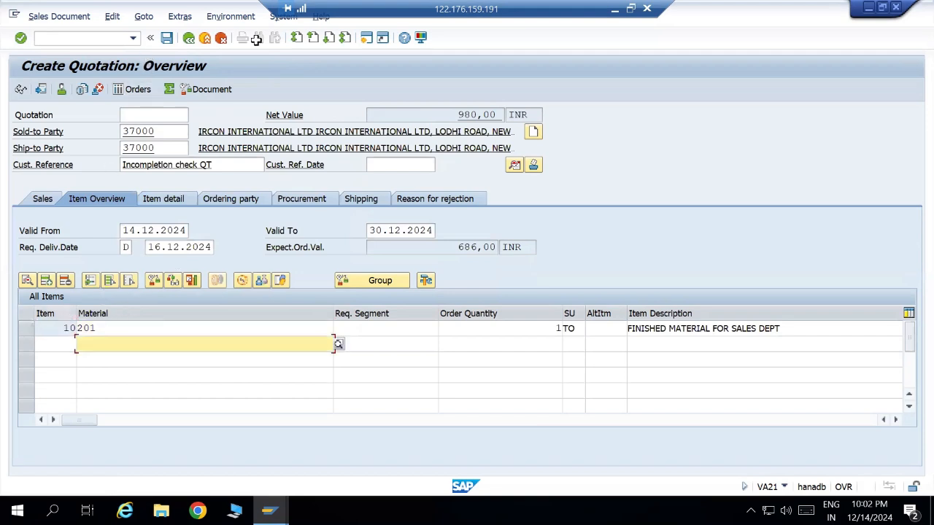
click(112, 17)
click(162, 201)
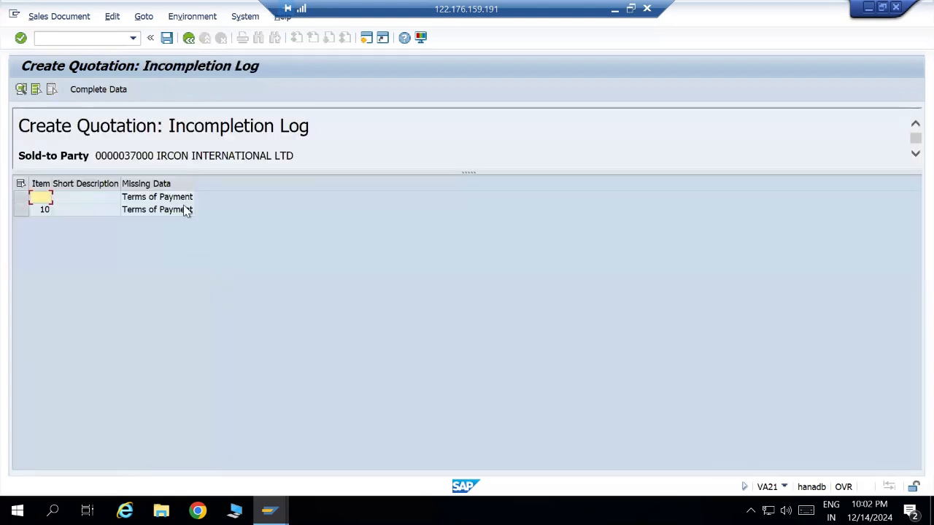
click(184, 198)
double_click(187, 205)
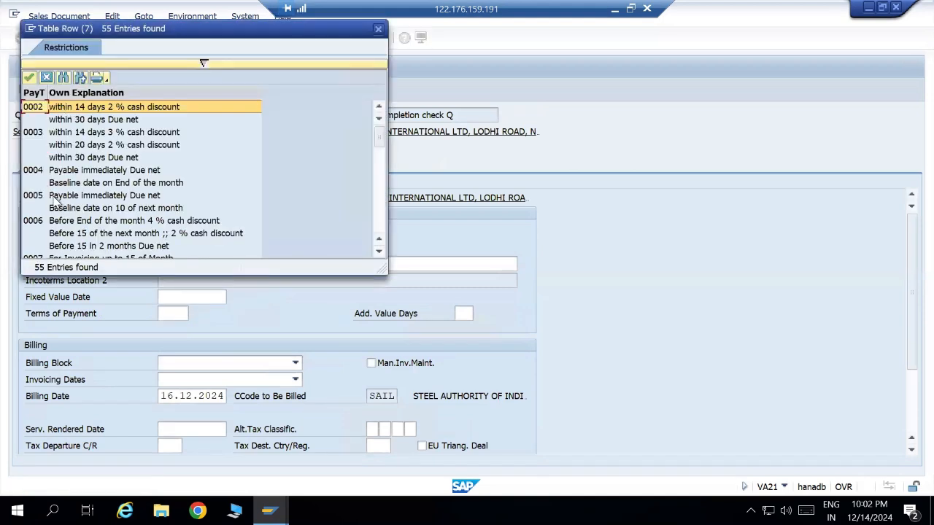
scroll(67, 186, down, 3)
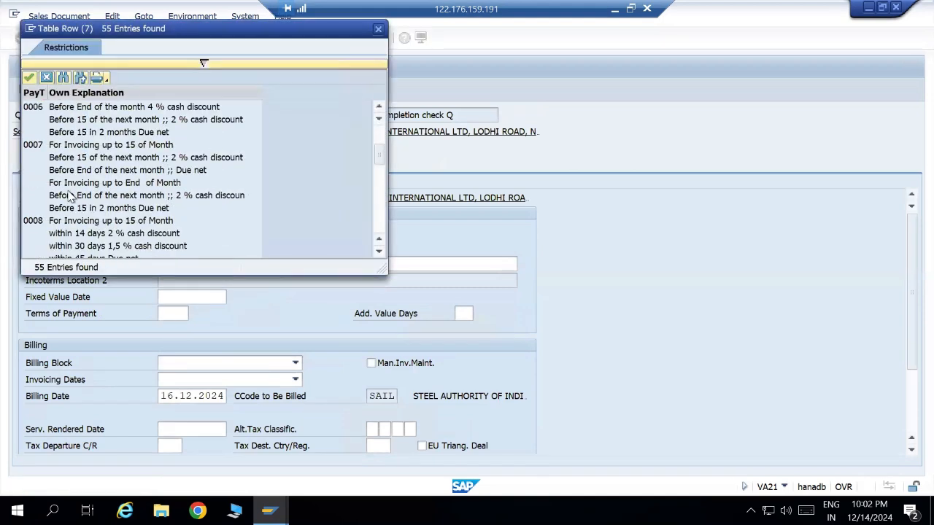
click(47, 77)
click(189, 39)
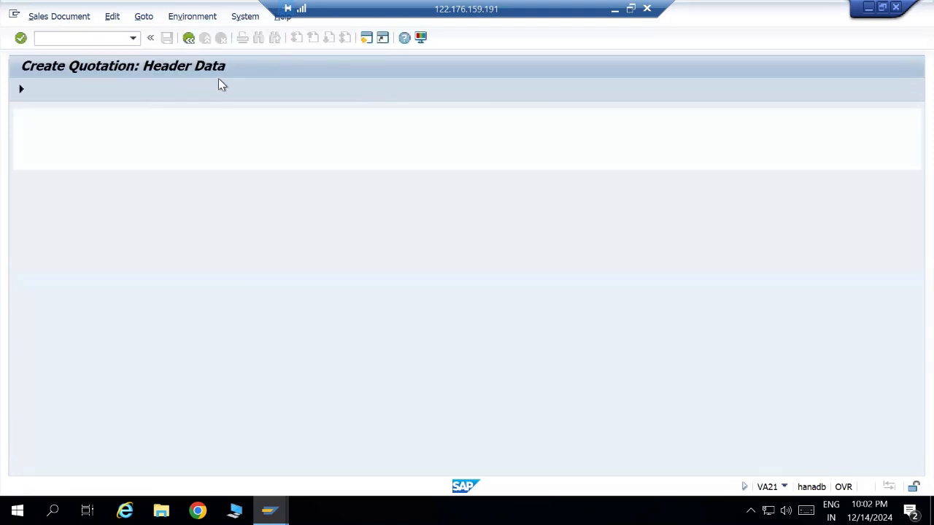
Switch to the incompleteness groups session and open the fields of procedure 10, Inquiry/Quotation, in group A, Sales - Header.
click(270, 509)
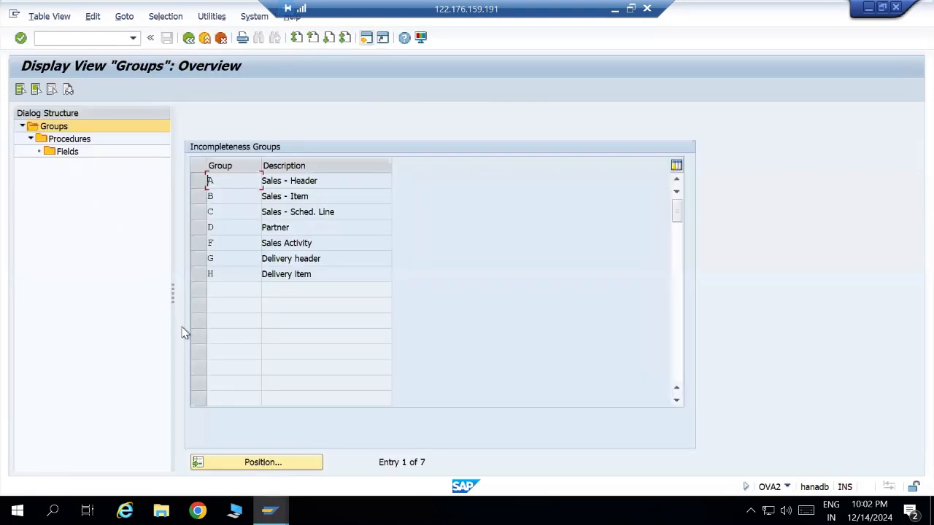
click(199, 181)
double_click(70, 140)
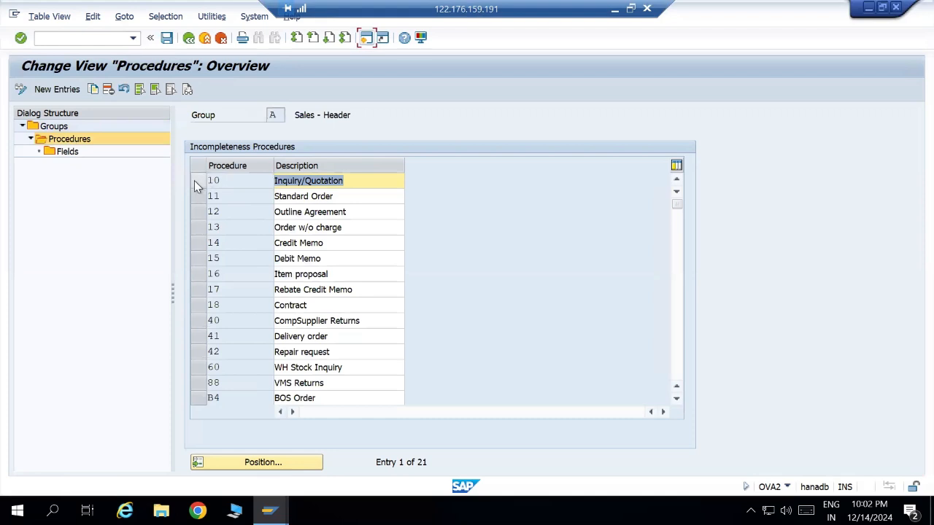
click(194, 182)
double_click(64, 151)
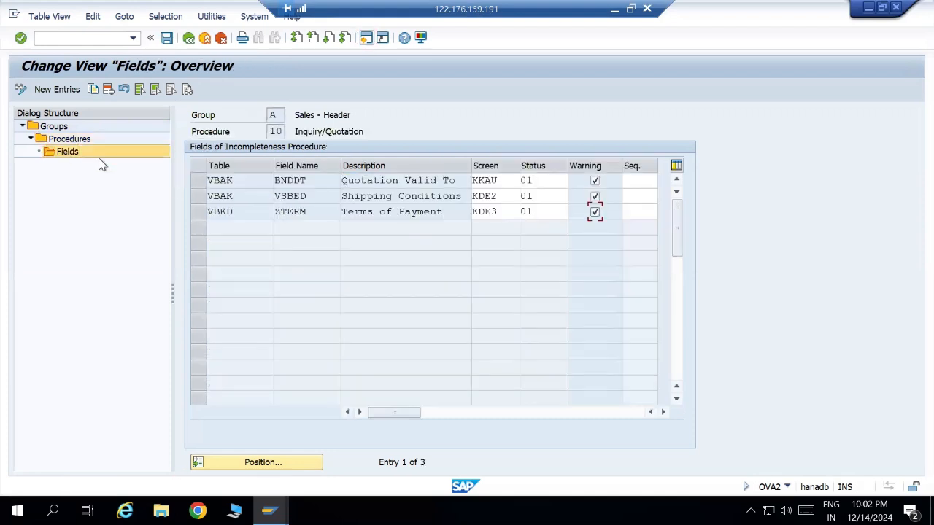
Disable the warnings for BNDDT, VSBED and ZTERM, delete the VSBED shipping conditions entry, and return to the procedures.
click(594, 181)
click(595, 196)
click(595, 211)
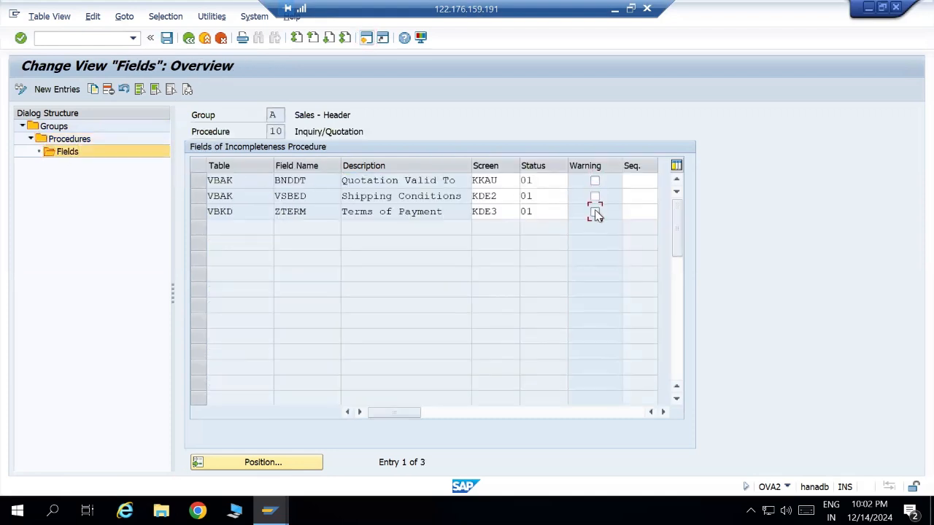
click(197, 197)
click(108, 91)
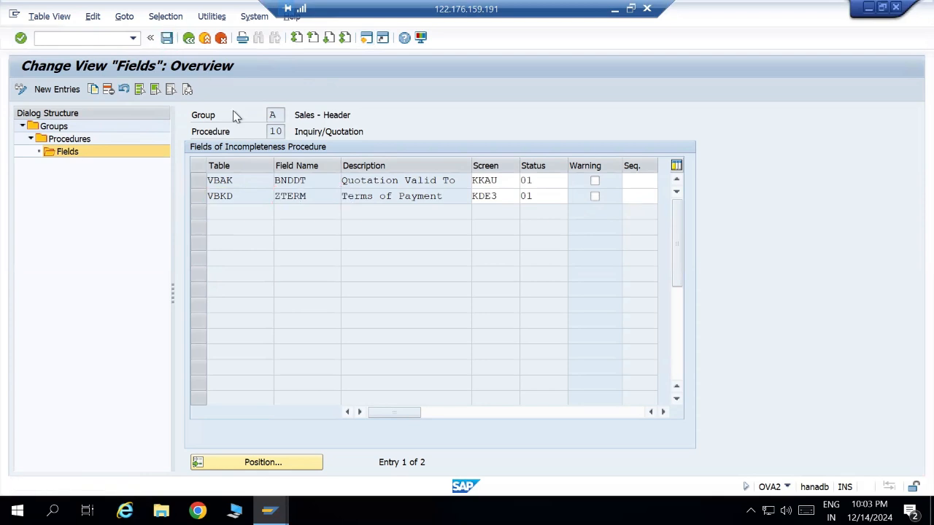
click(189, 38)
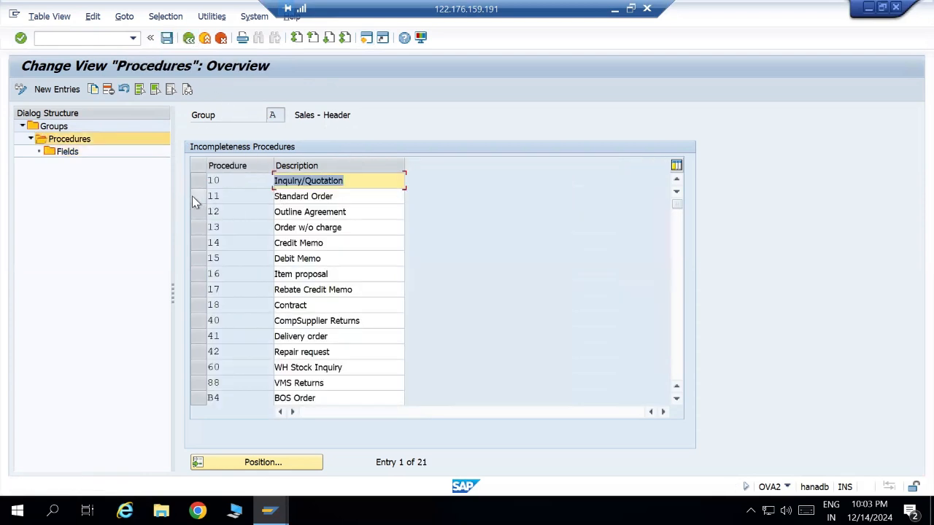
Review the incompletion fields of procedure 11, Standard Order, in group A and return to the procedures.
click(191, 196)
double_click(66, 151)
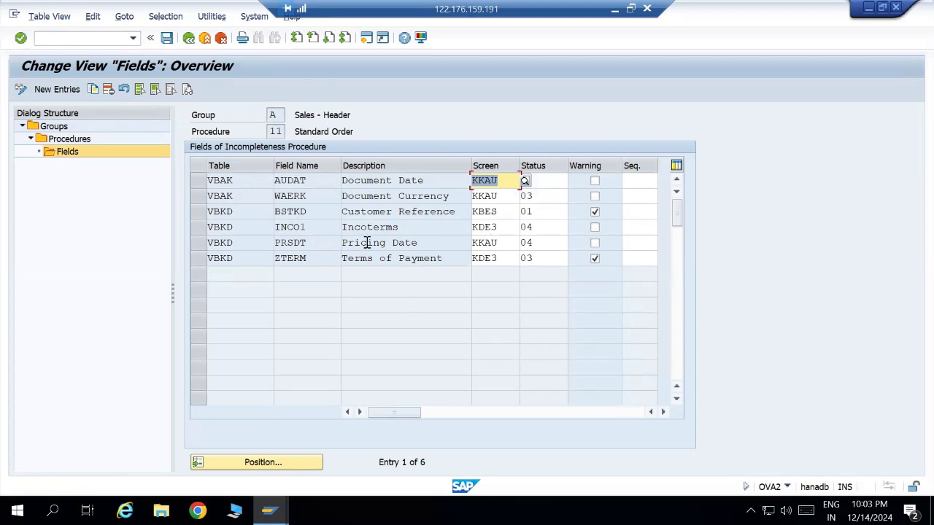
click(596, 212)
click(189, 38)
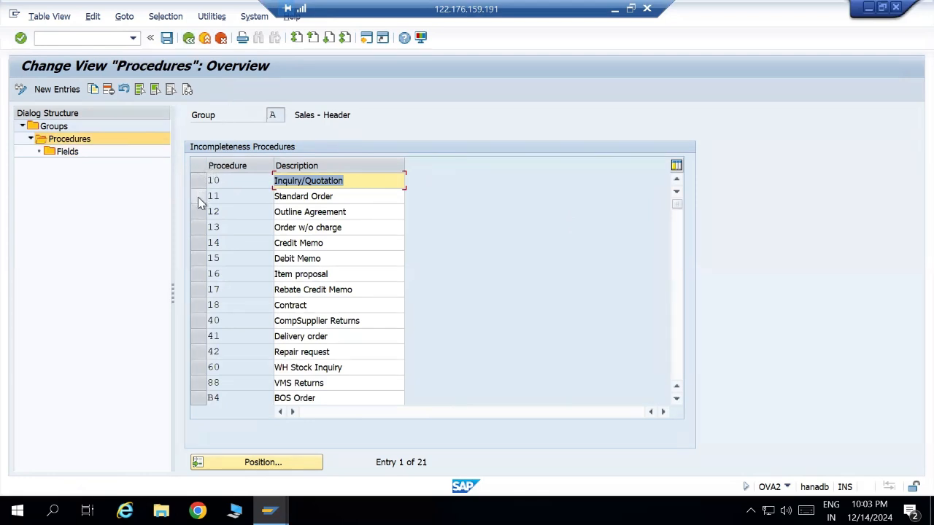
Open the fields of procedure 11, Standard Order, in group A and start new field entries.
click(198, 197)
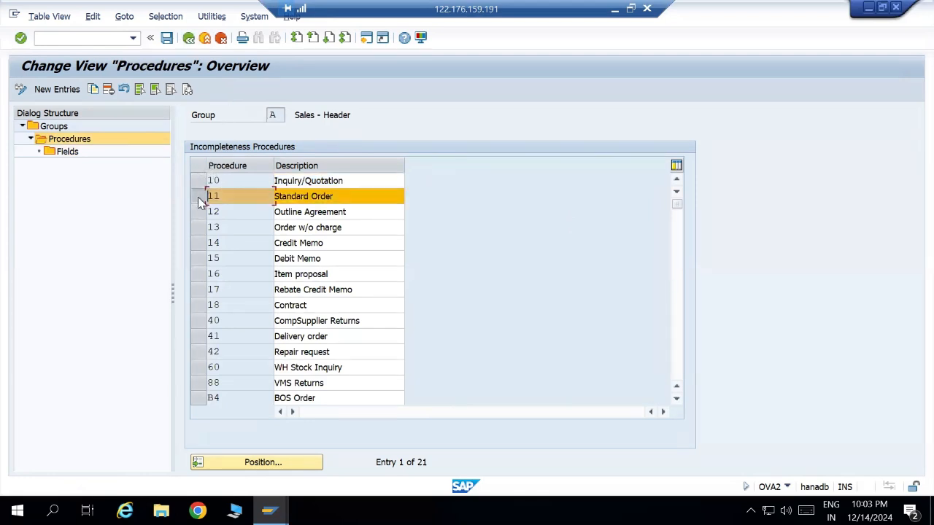
double_click(78, 157)
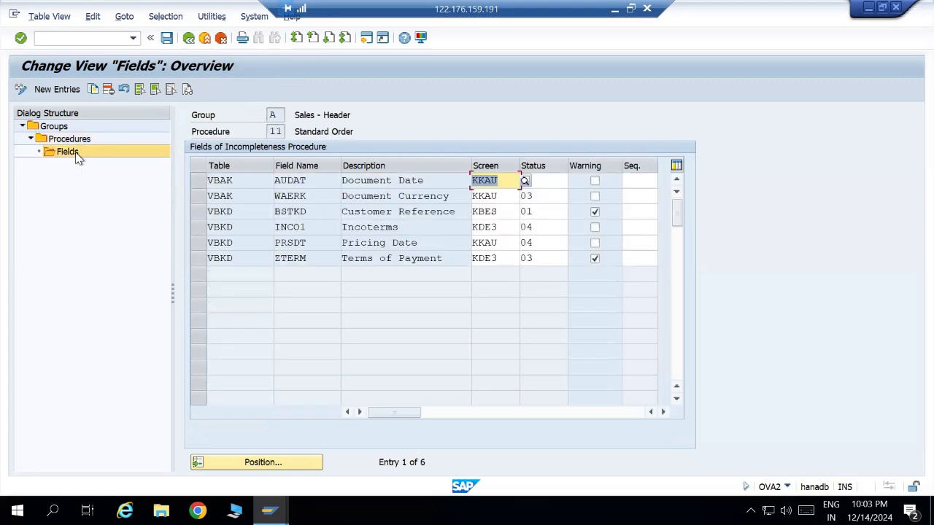
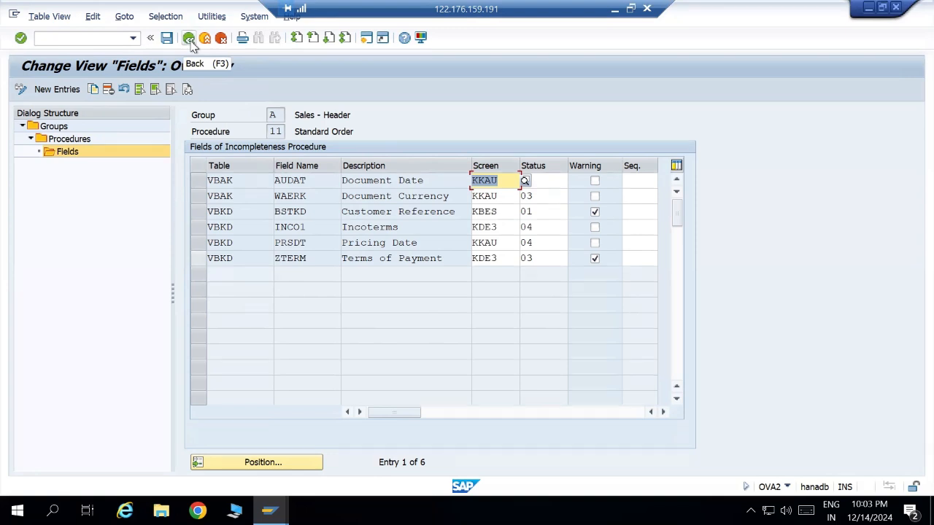
click(190, 41)
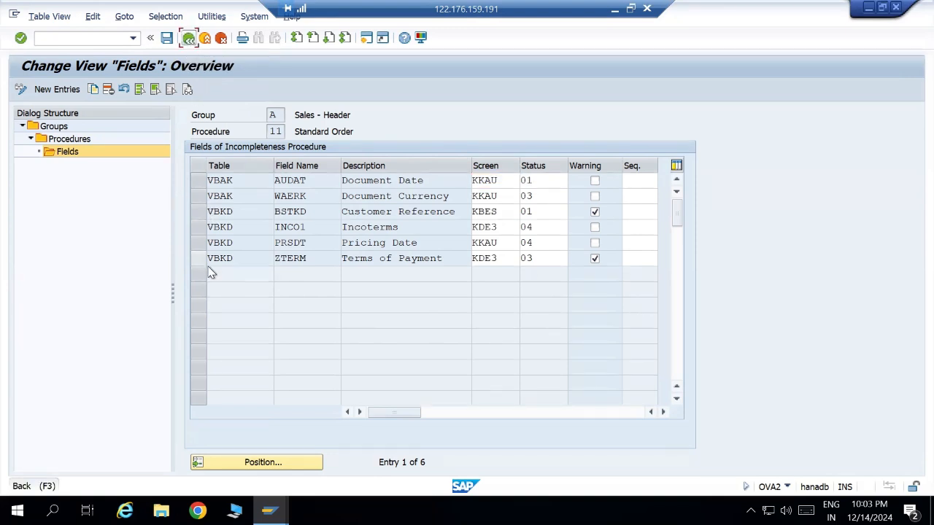
click(72, 92)
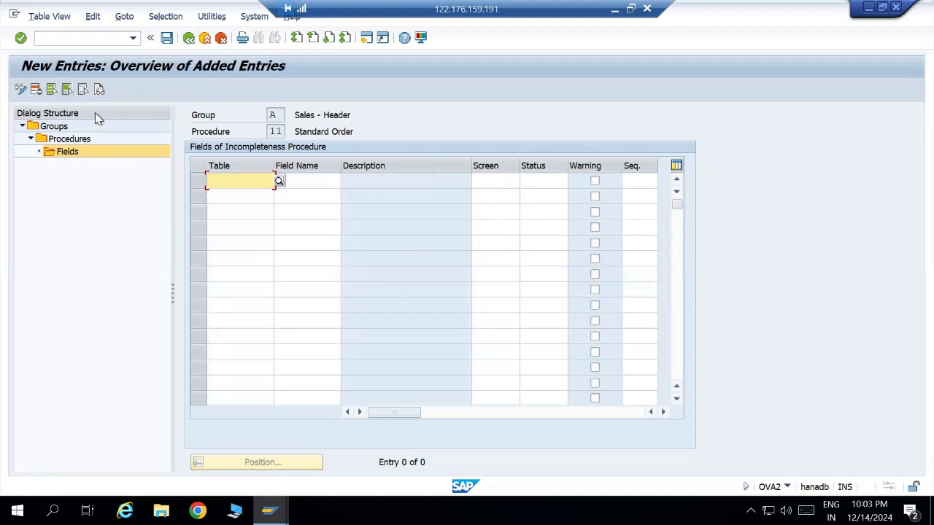
click(278, 183)
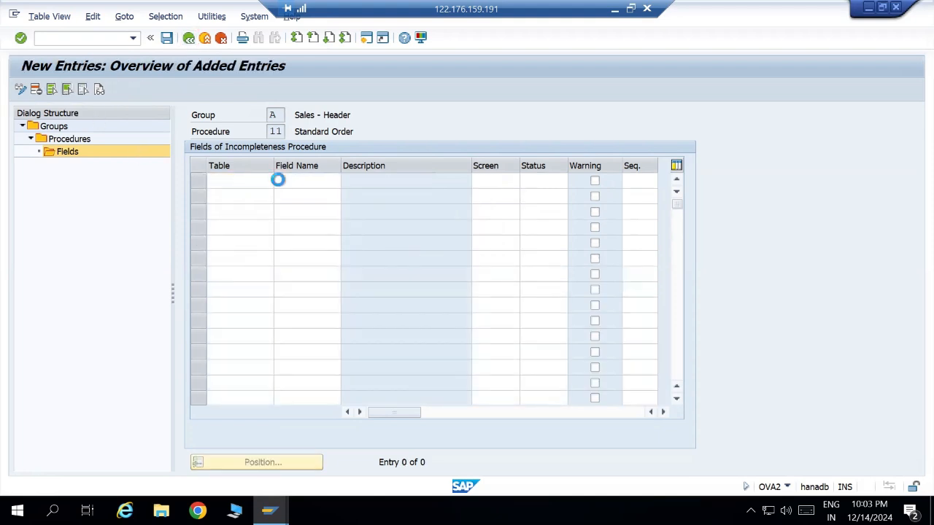
key(Escape)
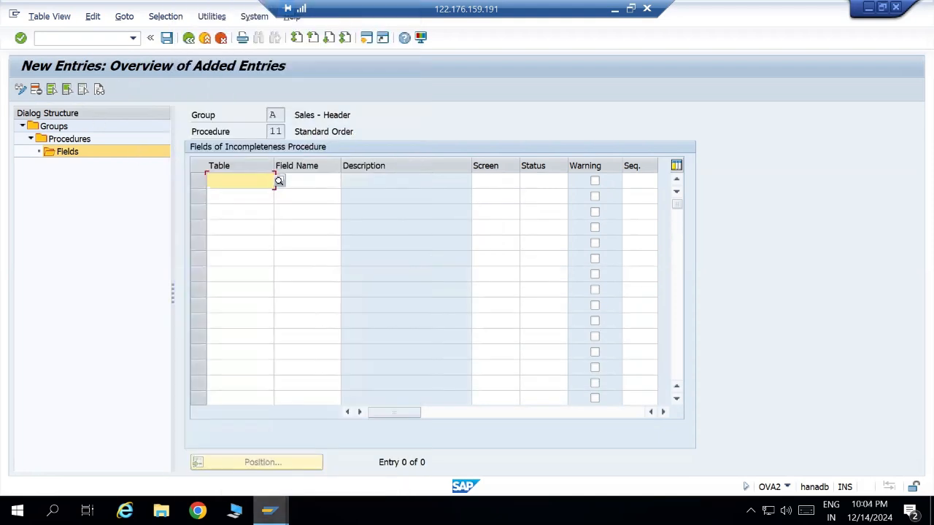
Switch to the displayed standard order's session, open its header sales data, and show the field help for Sales Office.
mouse_move(269, 511)
click(366, 433)
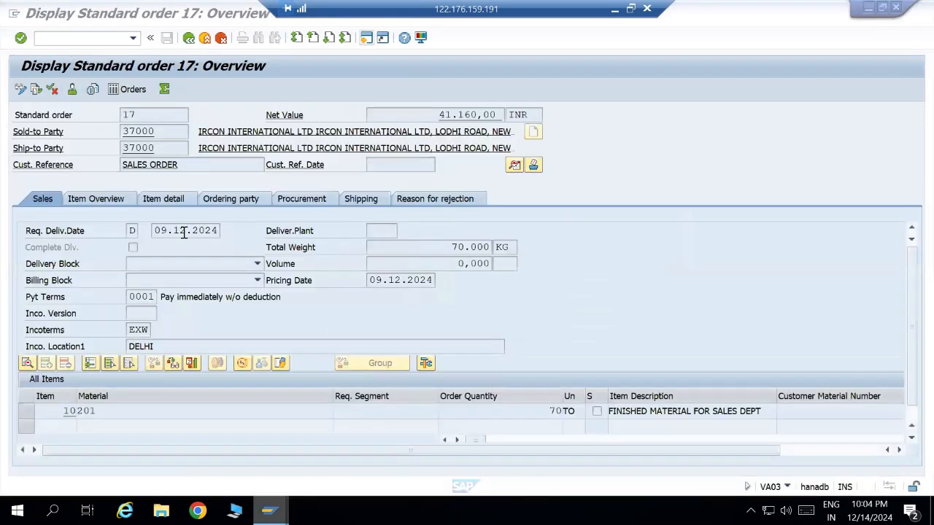
key(F8)
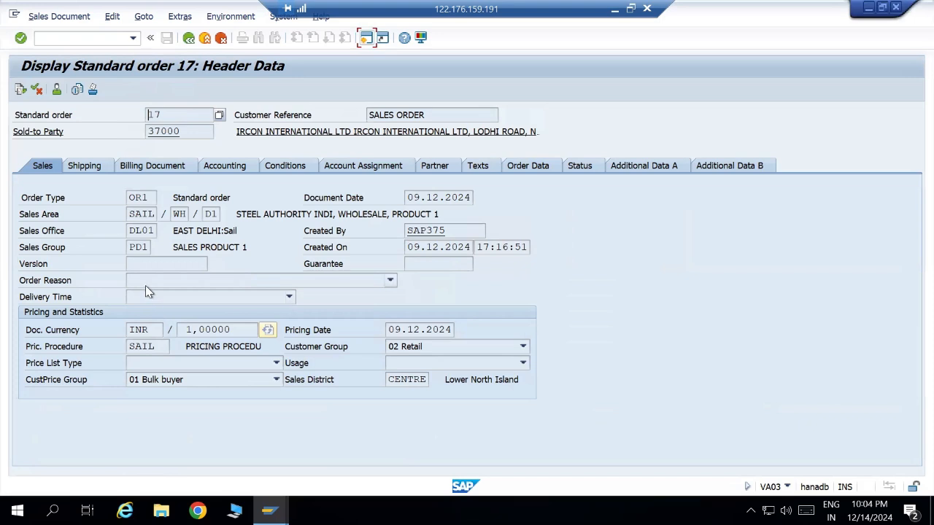
click(132, 247)
click(33, 252)
click(44, 239)
key(F1)
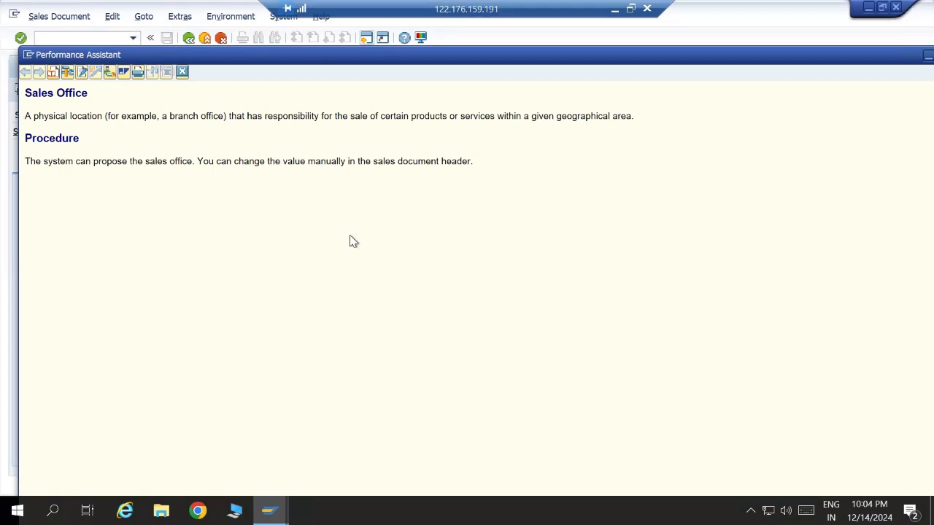
Copy the Sales Office field name VKBUR of table VBAK from its technical information and close the field help.
click(68, 74)
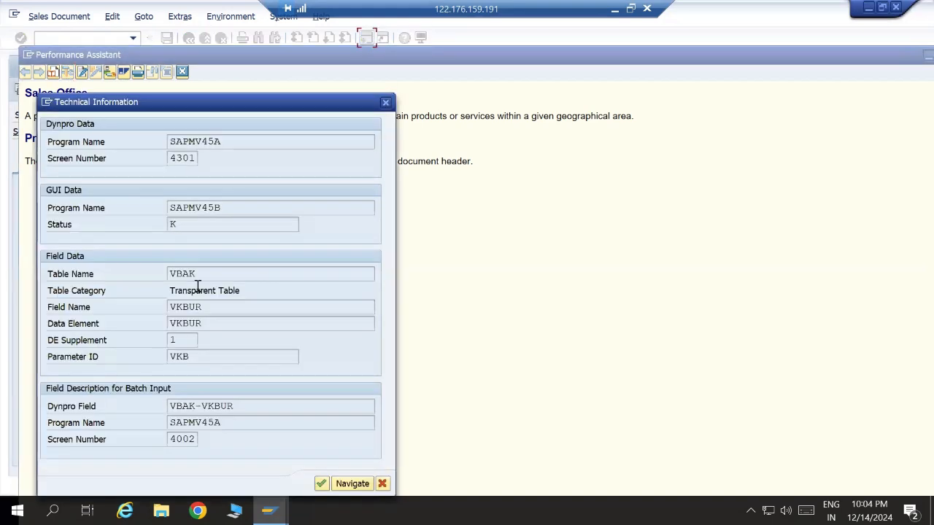
drag(168, 275, 205, 275)
click(205, 275)
drag(171, 308, 212, 308)
click(212, 308)
drag(169, 274, 198, 274)
click(198, 273)
drag(209, 308, 167, 308)
key(ctrl+c)
click(168, 307)
click(382, 484)
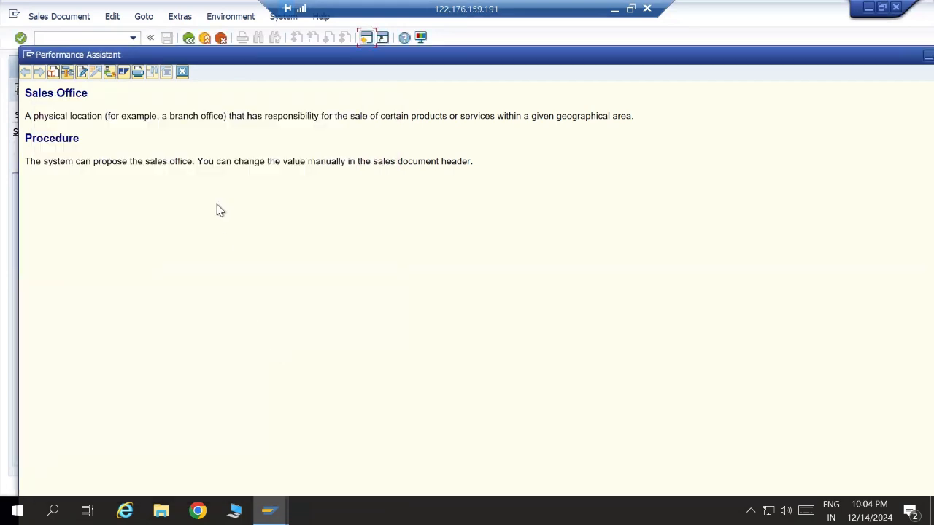
click(183, 72)
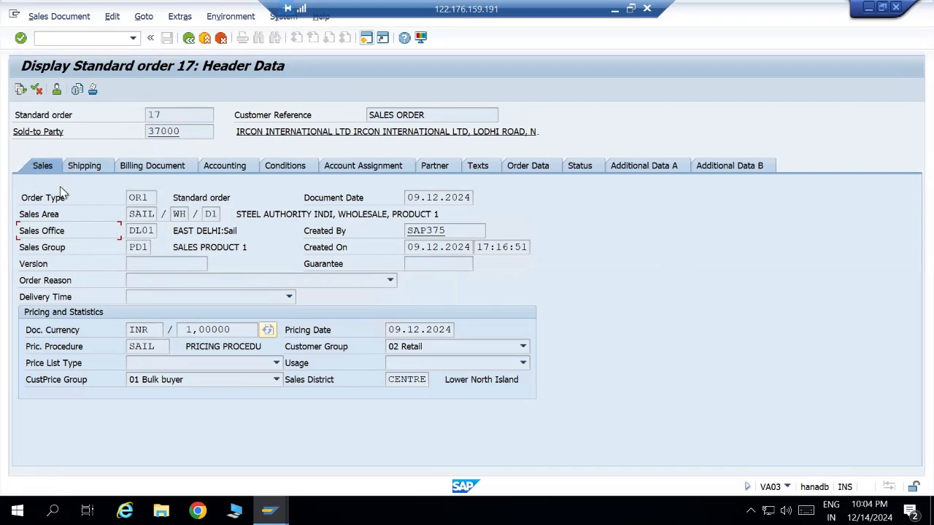
Return to the new entries session and add table VBAK with field VKBUR to the Standard Order procedure.
key(alt+Tab)
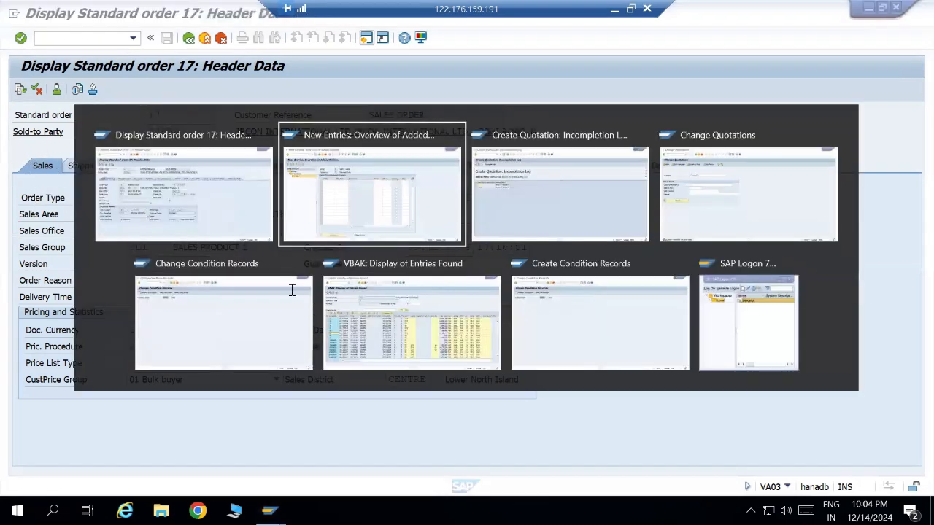
text(vbak)
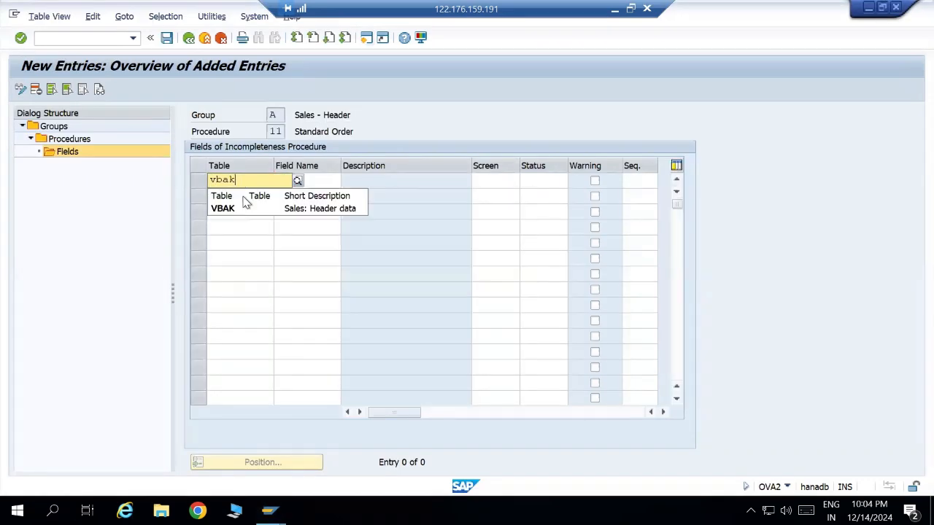
click(263, 208)
key(ctrl+v)
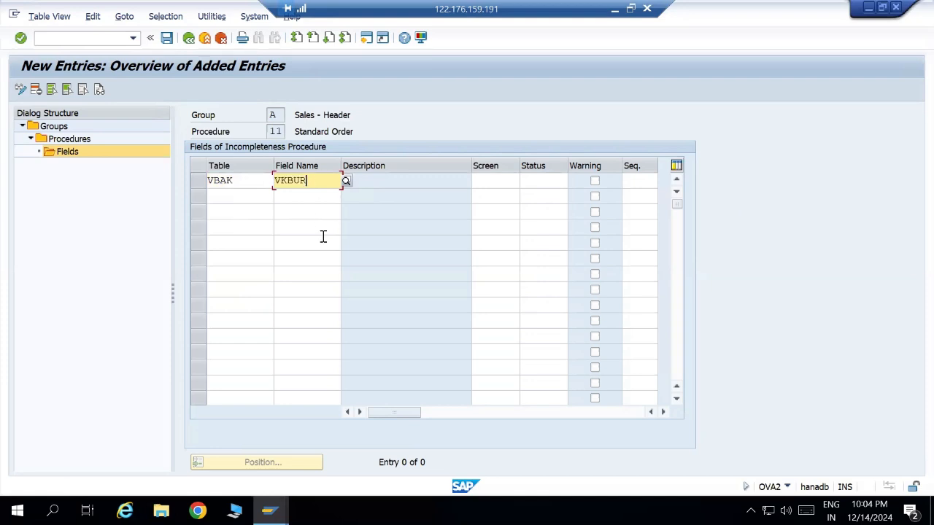
key(Return)
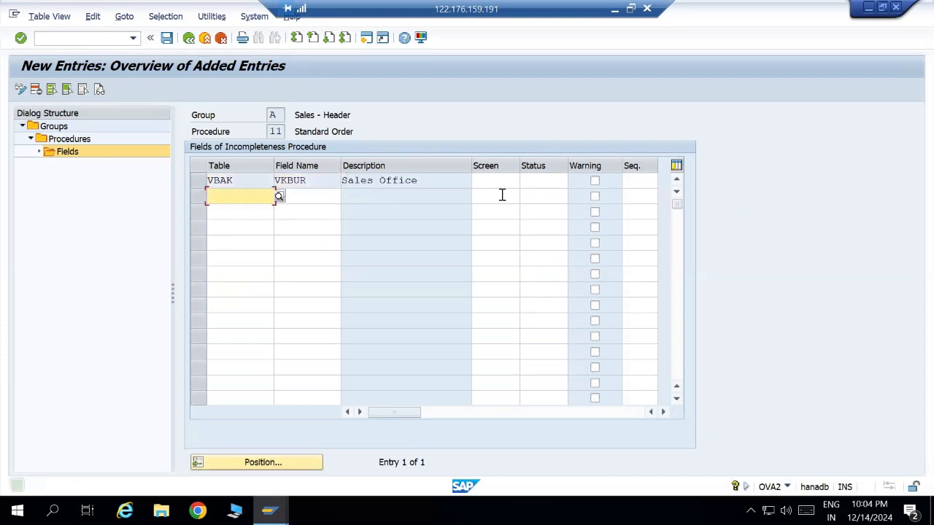
Set the VKBUR entry's screen to KKAU, Sales: Header - Sales, checking the field's location in the displayed order's header.
click(511, 181)
click(526, 181)
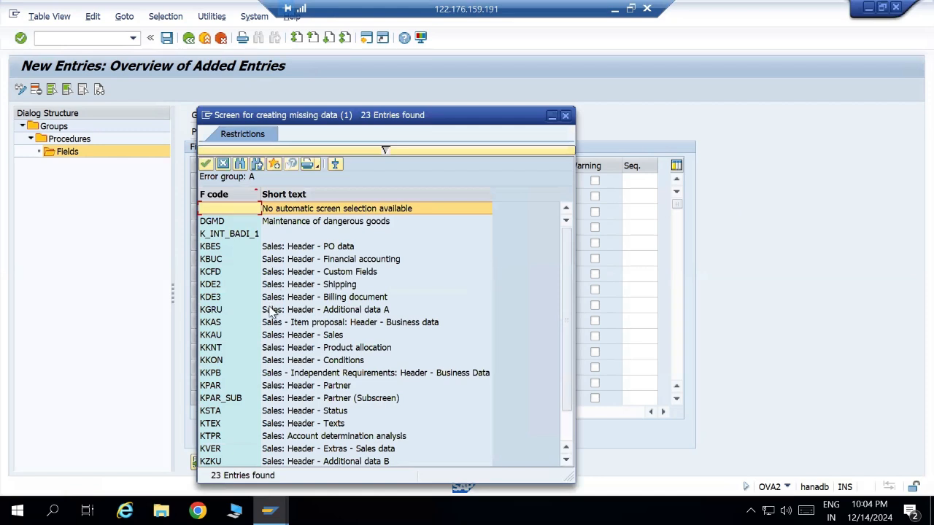
click(272, 336)
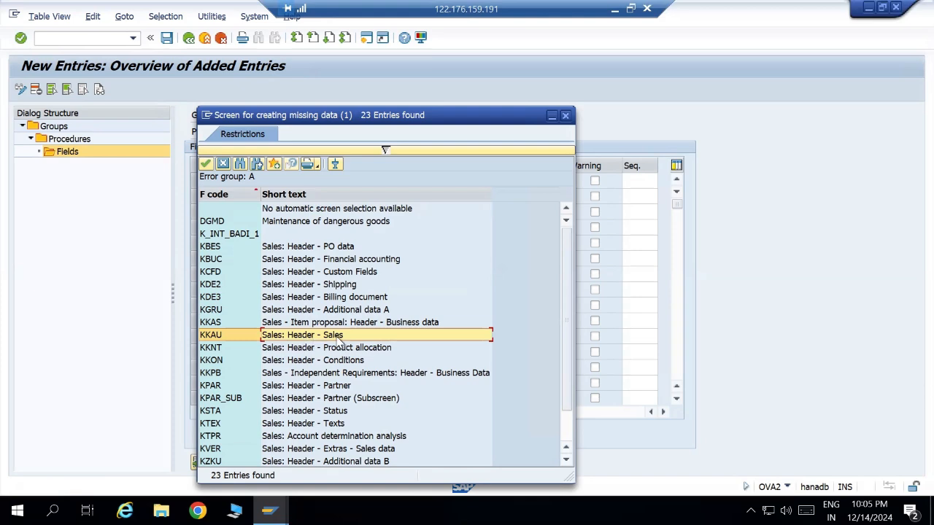
key(alt+Tab)
key(alt+Tab)
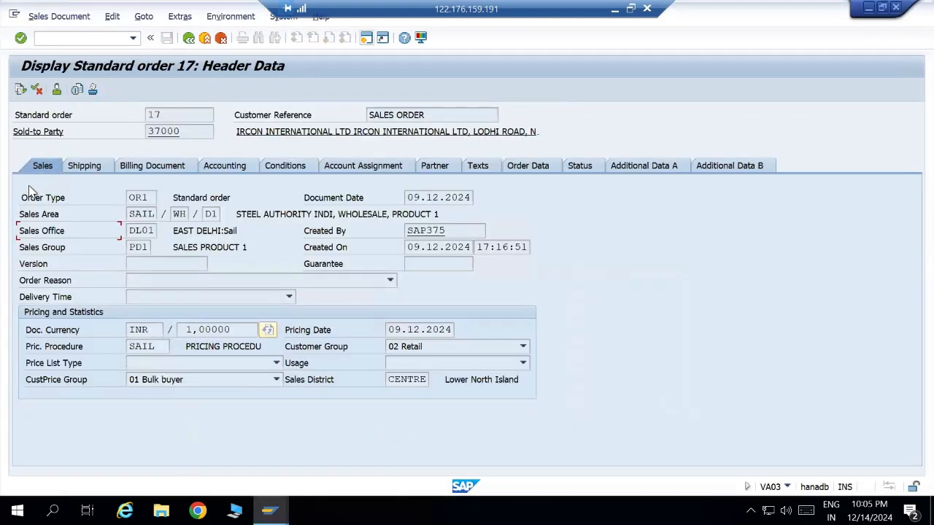
key(alt+Tab)
double_click(297, 336)
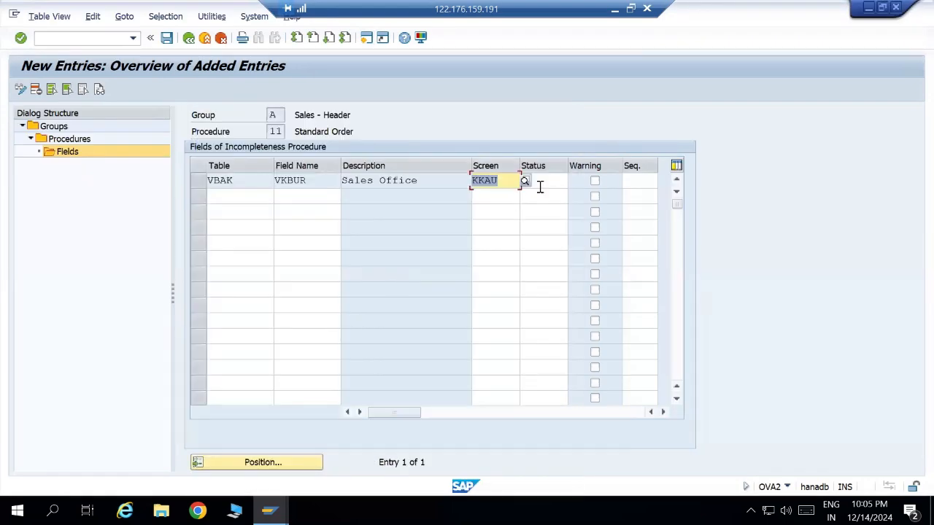
Assign status group 01 to the VKBUR entry and return to the Standard Order fields overview.
click(541, 186)
click(576, 183)
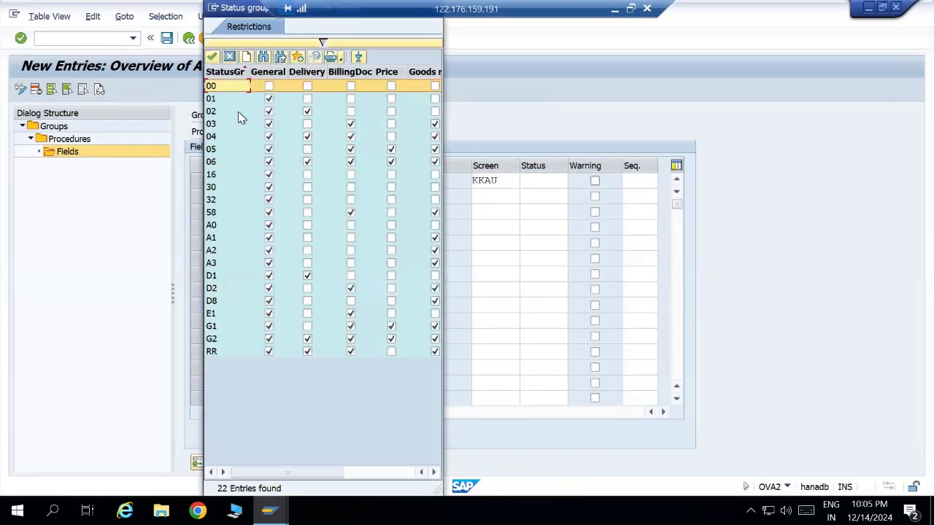
double_click(229, 98)
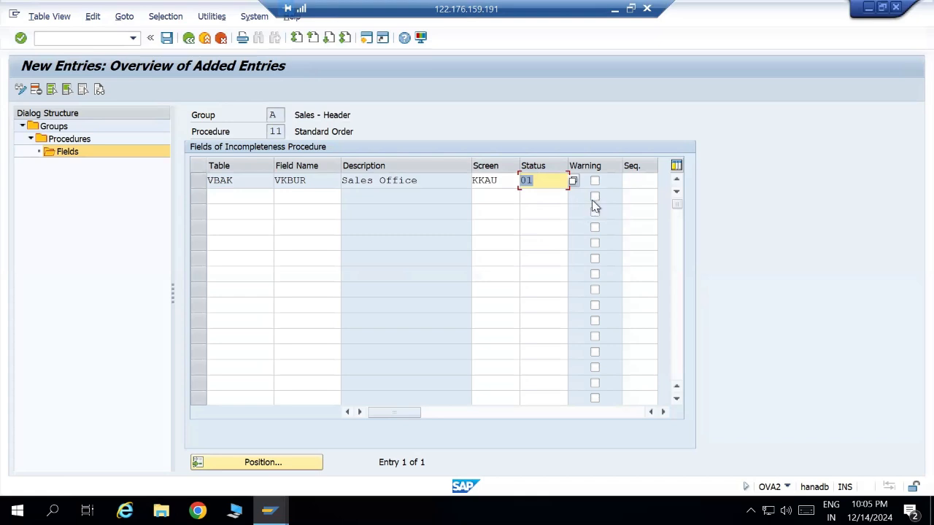
key(Return)
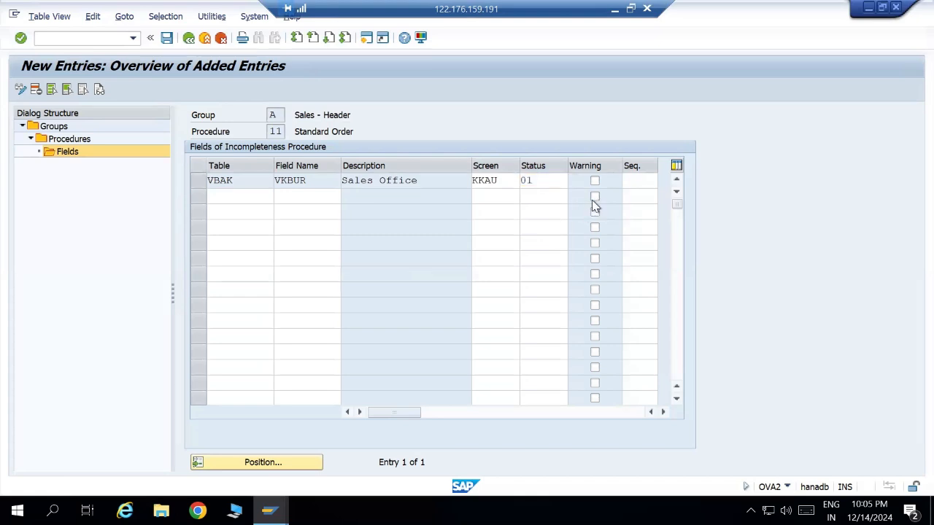
click(189, 38)
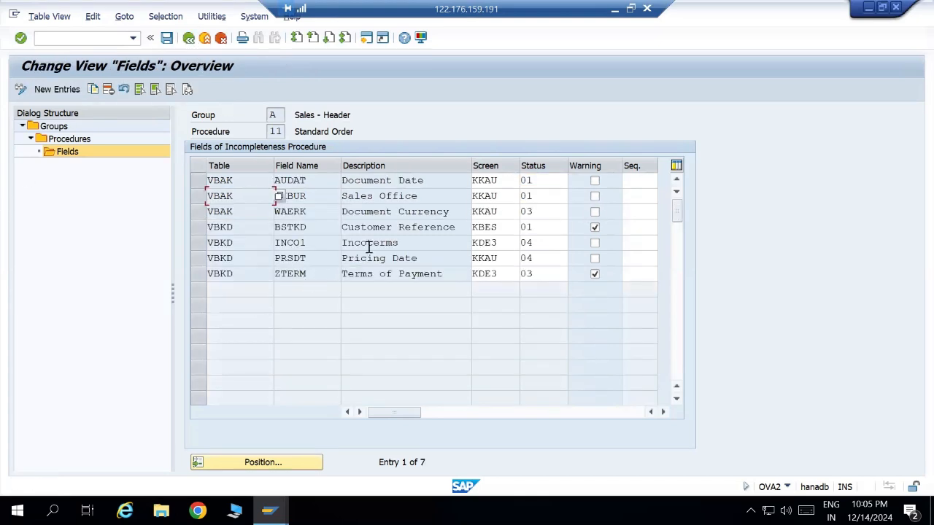
Check the Sales Office entry among the Standard Order fields and go back to the incompleteness groups.
click(421, 197)
drag(426, 192, 236, 184)
click(189, 38)
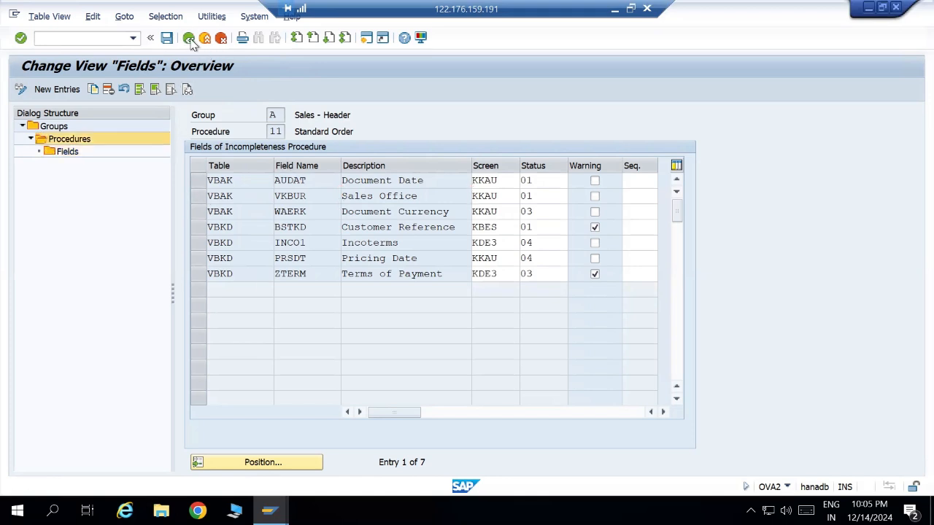
click(189, 38)
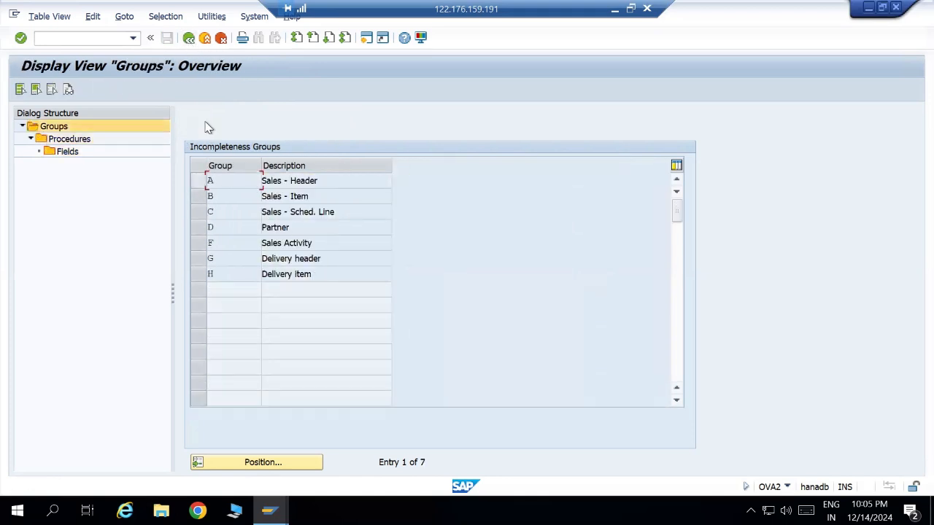
Open the fields of procedure 20, Standard Item, in group B, Sales - Item, and review the whole list.
click(314, 197)
click(201, 197)
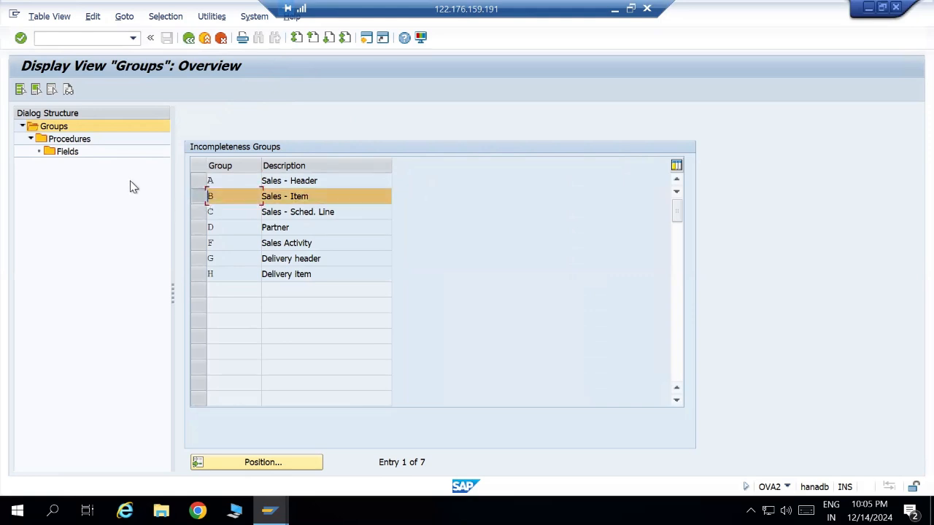
click(68, 140)
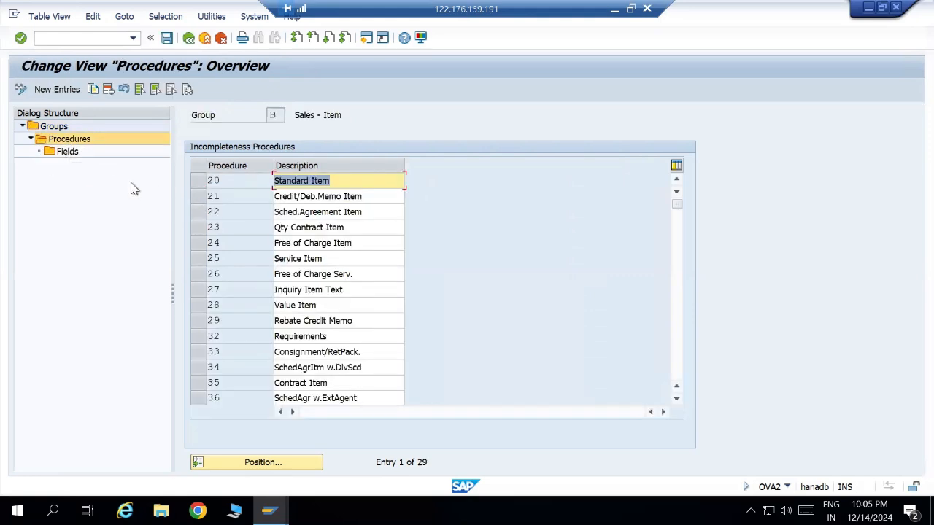
click(198, 180)
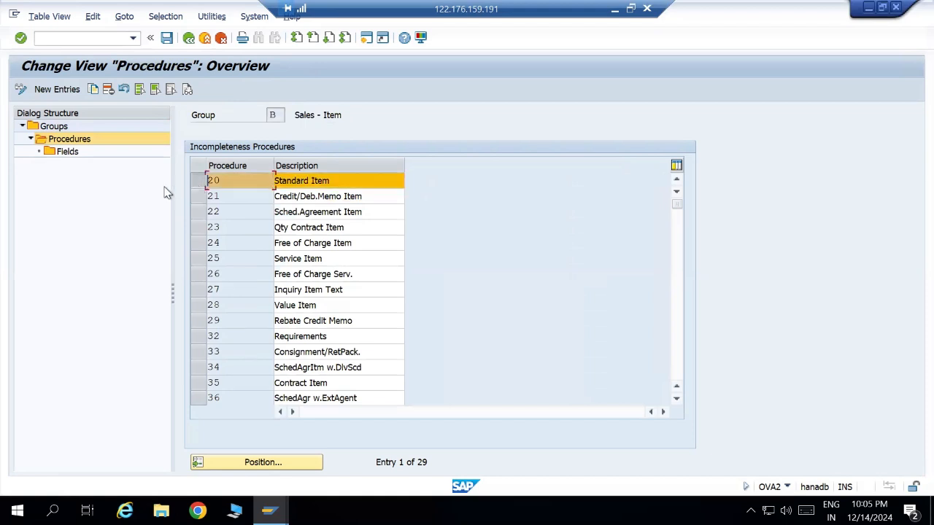
click(67, 153)
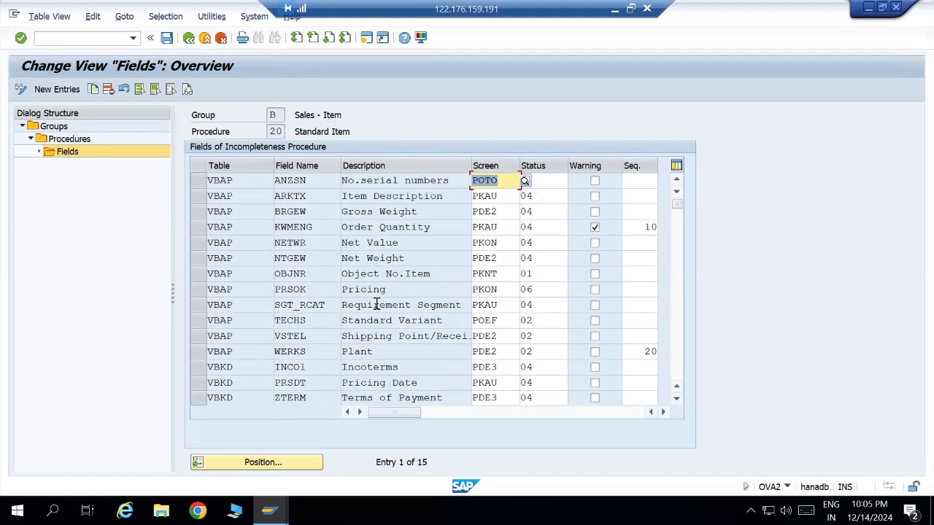
scroll(362, 325, down, 1)
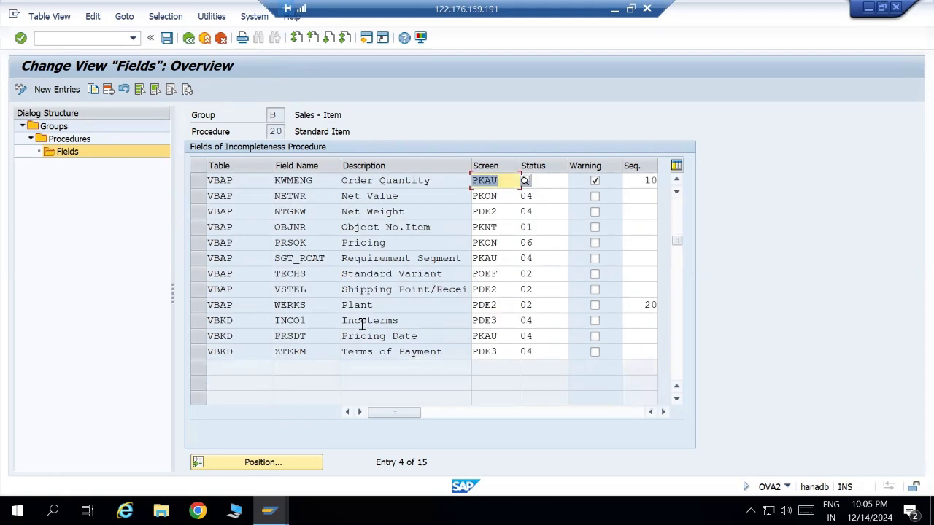
scroll(362, 322, up, 1)
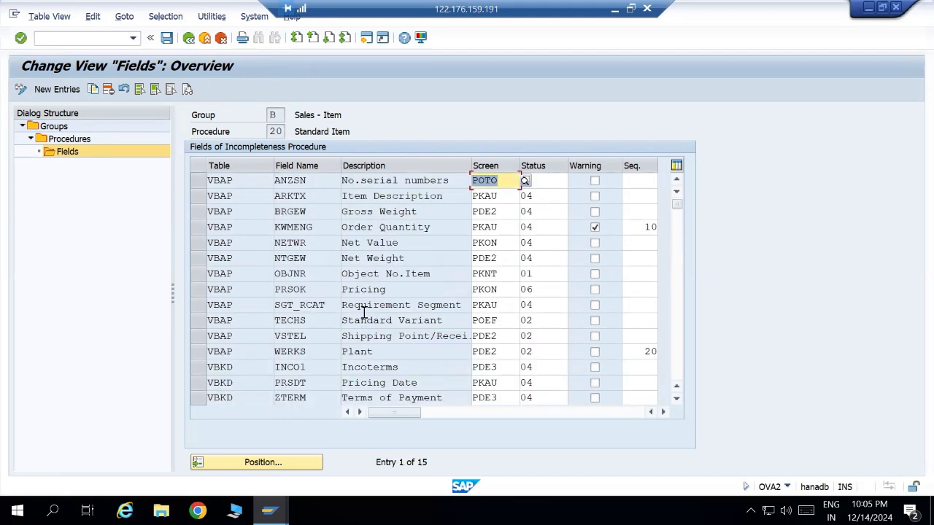
scroll(362, 321, down, 2)
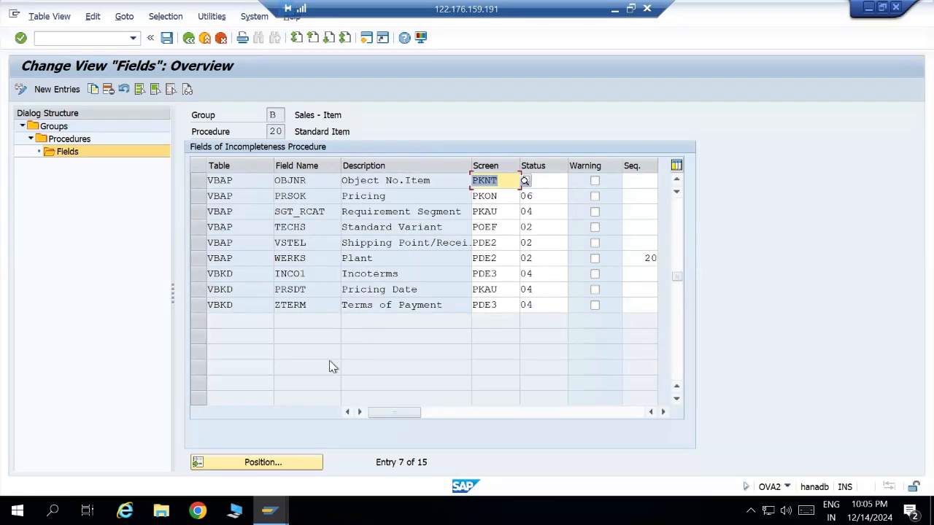
scroll(329, 364, up, 2)
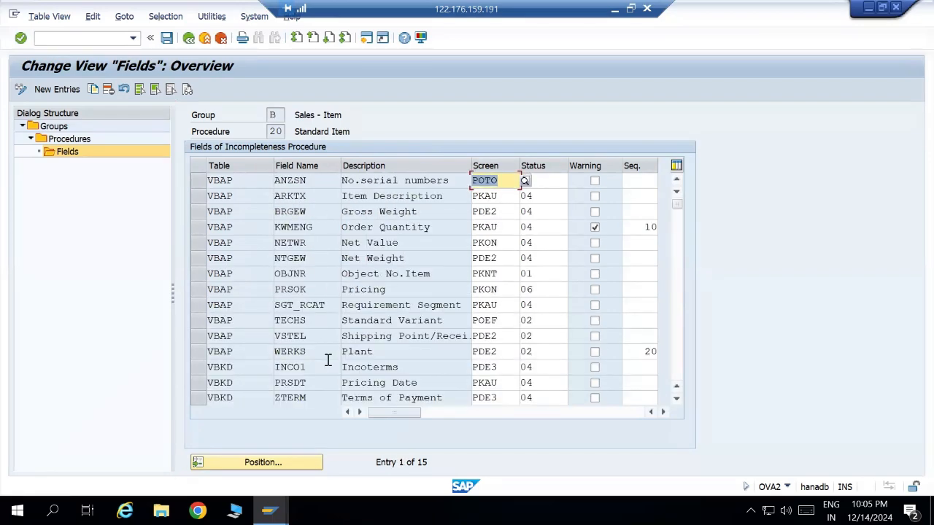
Return to the incompleteness groups and review the remaining ones, from C, Sales - Sched. Line, through H, Delivery item.
click(188, 38)
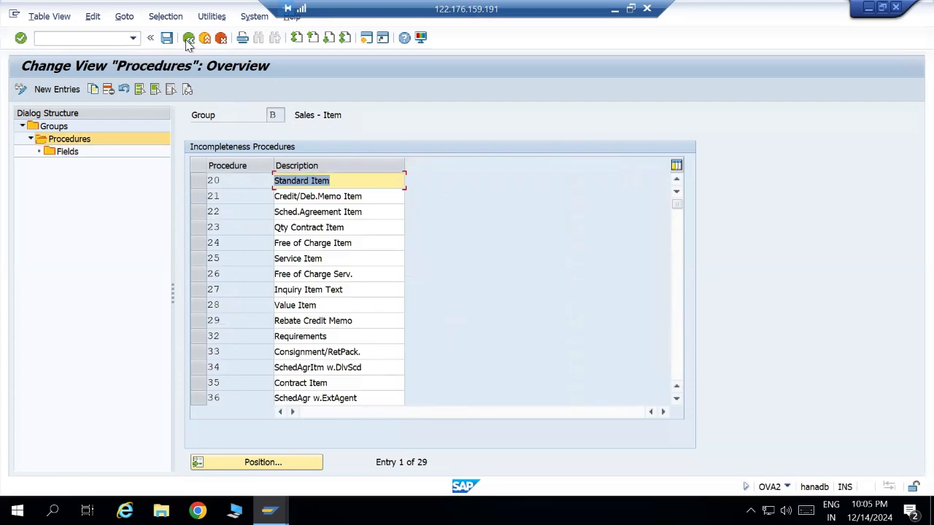
click(188, 39)
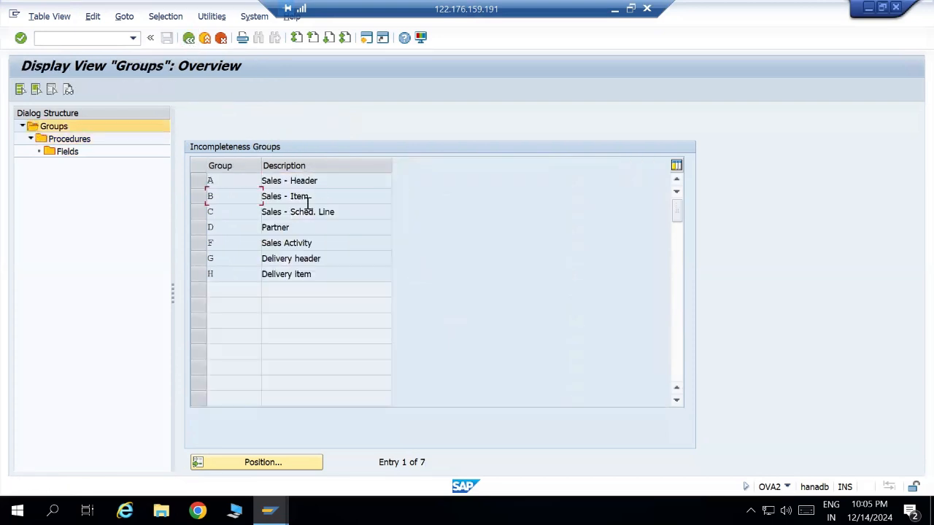
drag(260, 211, 335, 211)
click(281, 302)
click(201, 230)
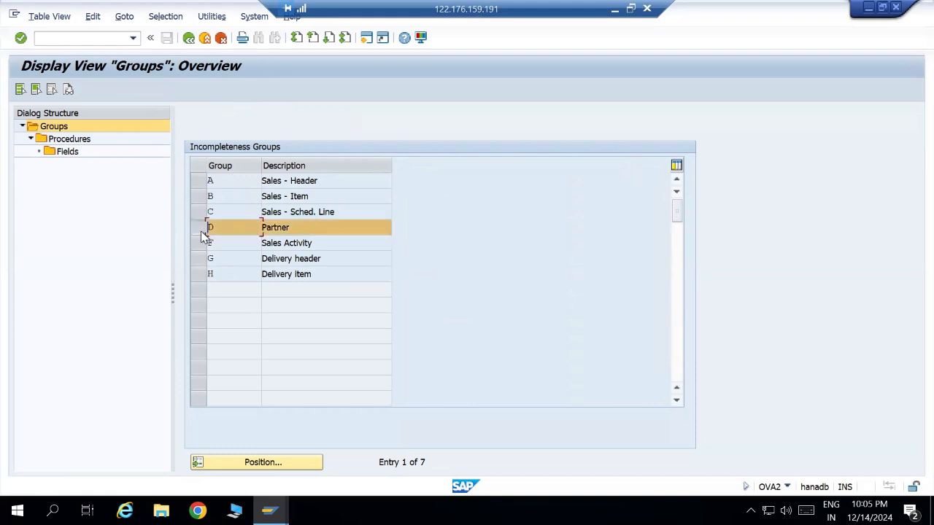
click(201, 230)
click(202, 248)
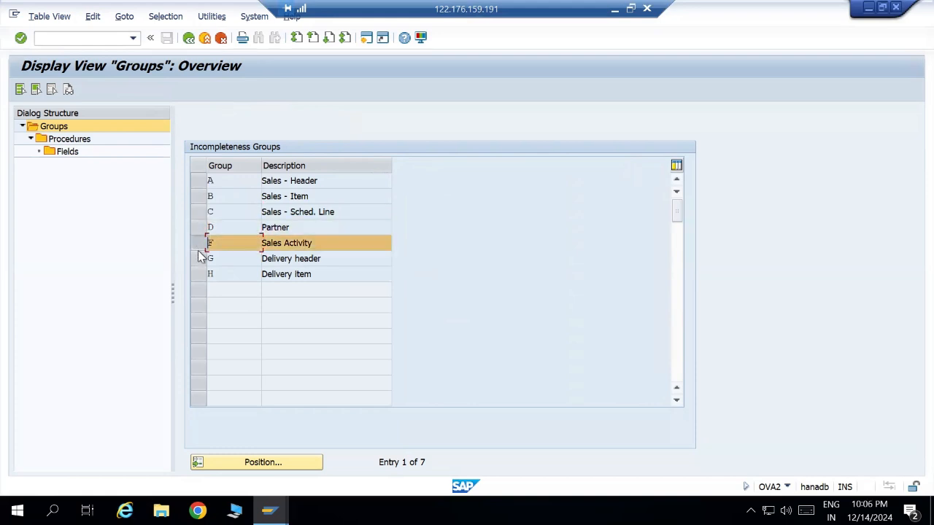
click(200, 259)
click(204, 275)
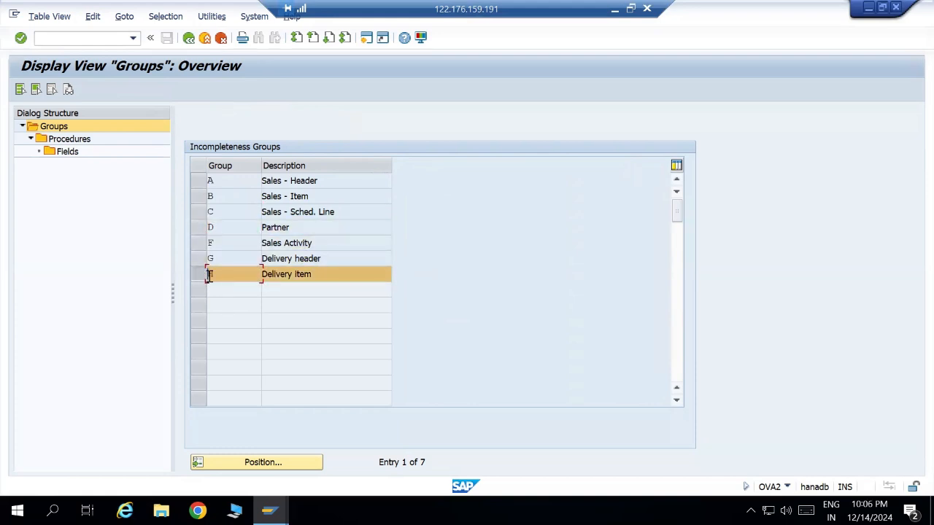
click(203, 276)
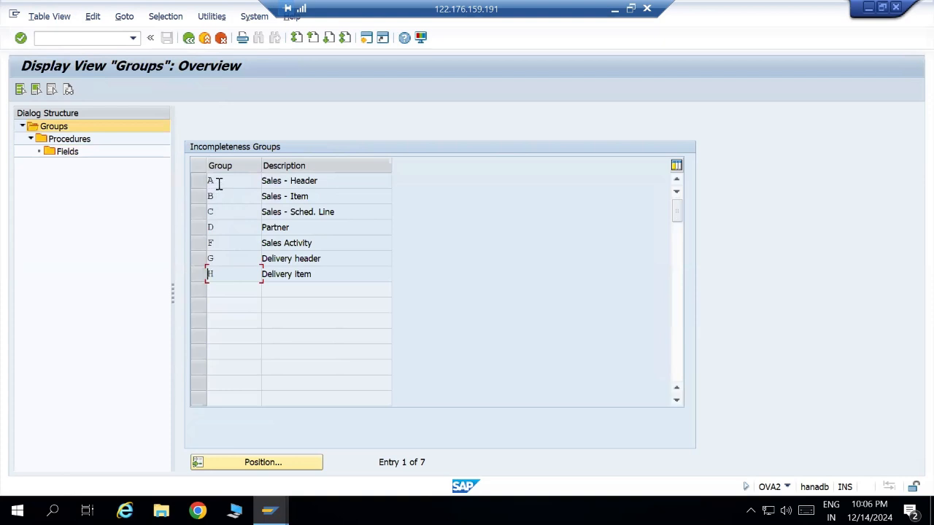
Leave the incompleteness procedure definition without saving the changes, returning to the IMG structure.
click(318, 274)
click(188, 38)
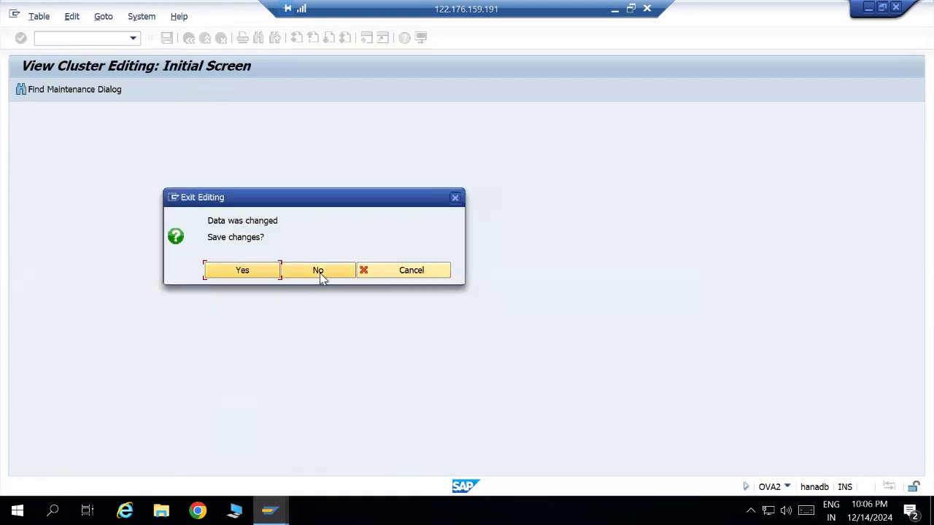
click(319, 274)
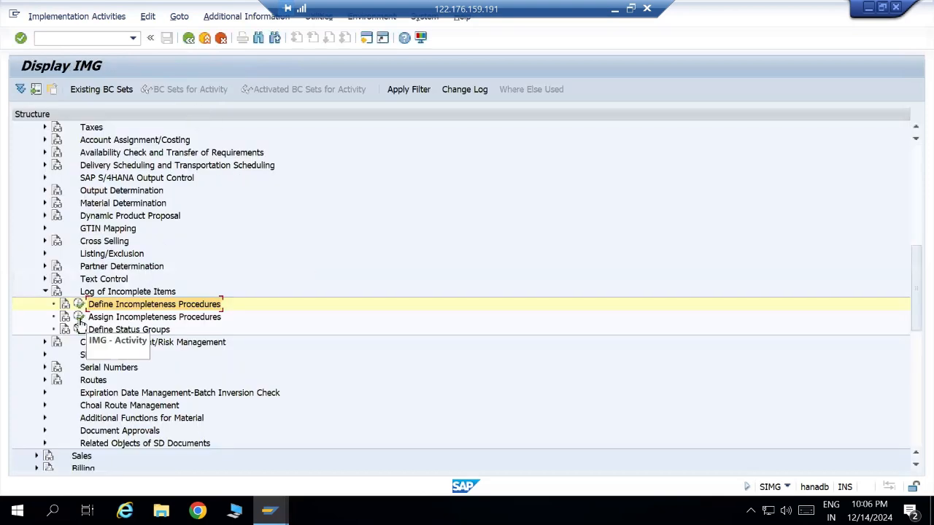
Open the procedure assignment to sales document types, check the procedure assigned to OR, and return to the IMG structure.
click(79, 320)
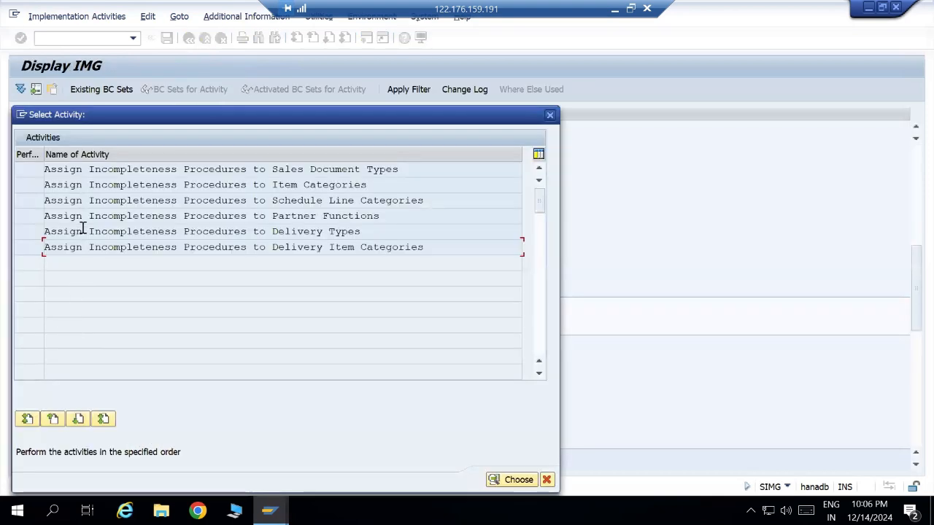
double_click(172, 171)
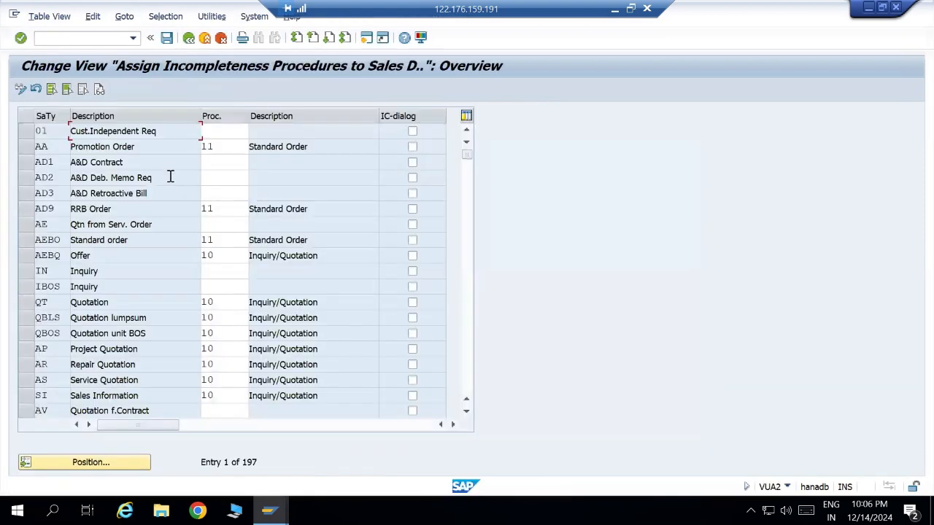
click(53, 133)
click(90, 463)
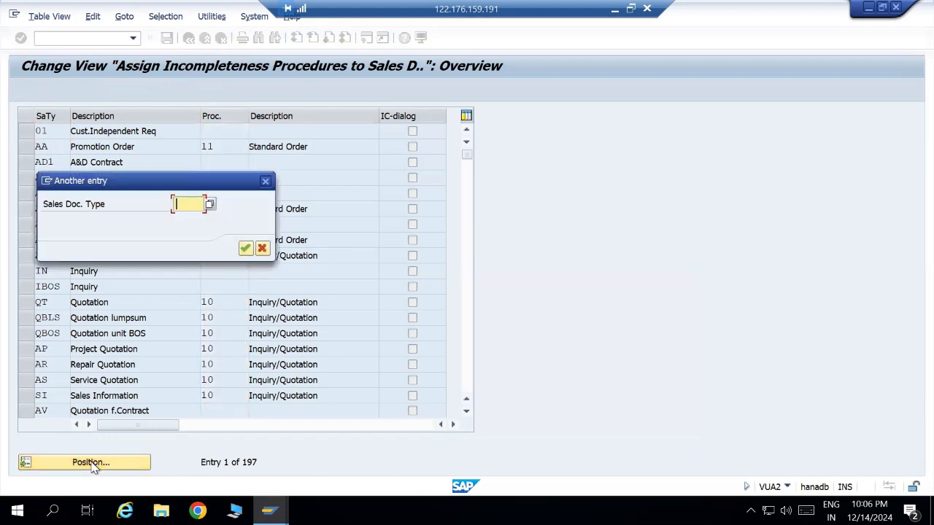
key(Return)
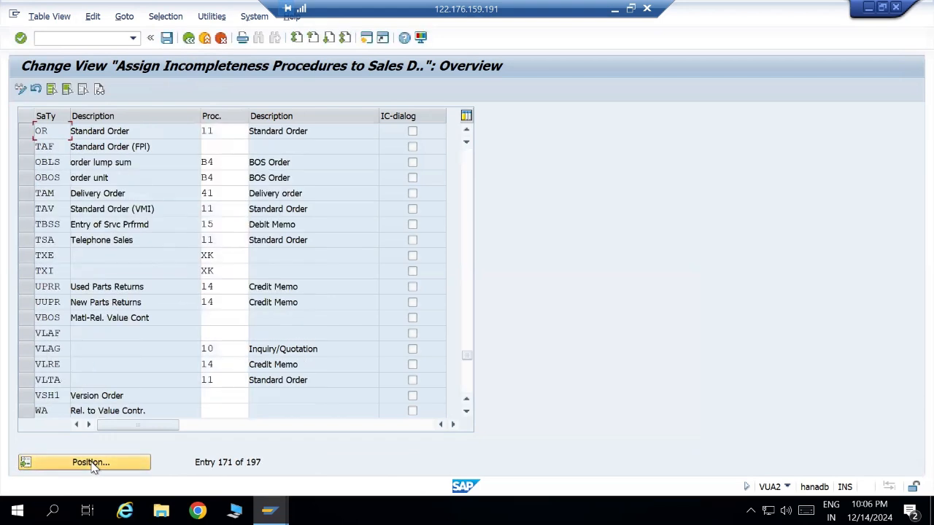
click(215, 132)
click(189, 44)
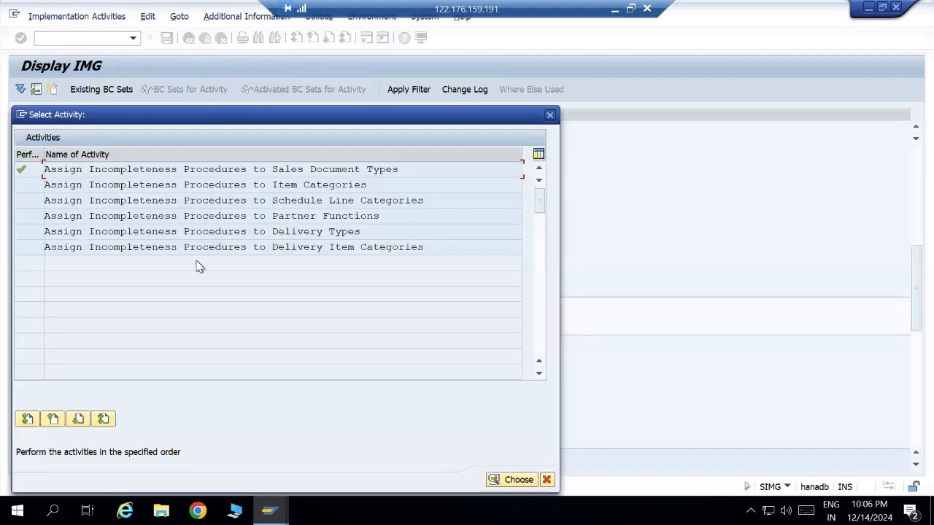
click(550, 116)
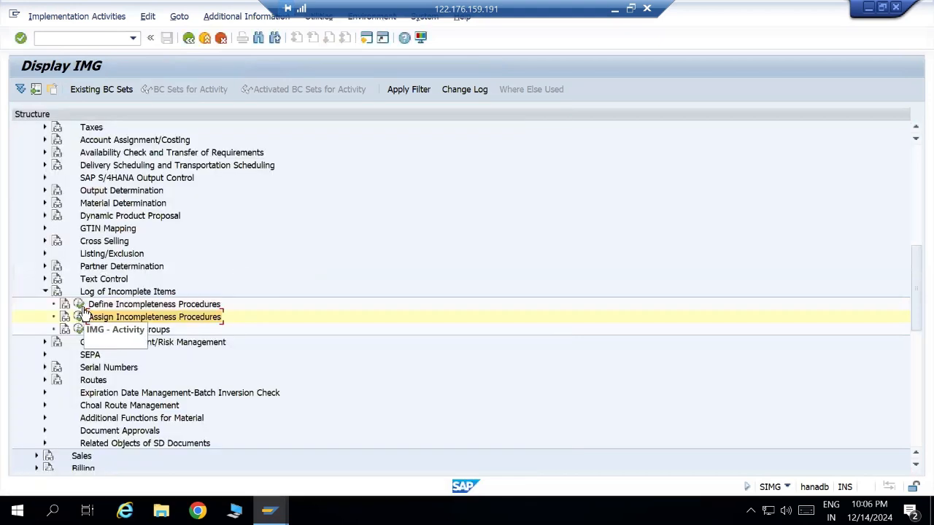
Reopen the incompleteness procedure definition, review the procedures of group A, Sales - Header, and return to the IMG structure.
click(79, 329)
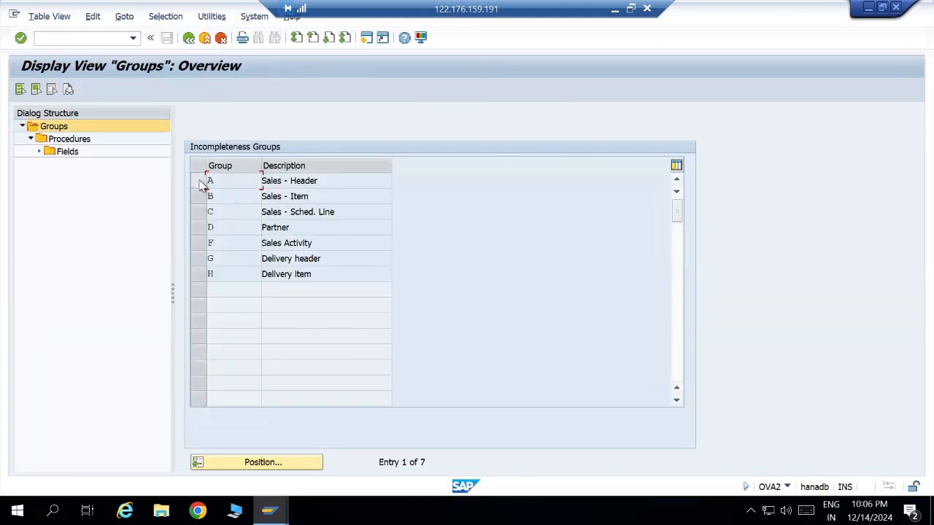
click(196, 181)
double_click(68, 138)
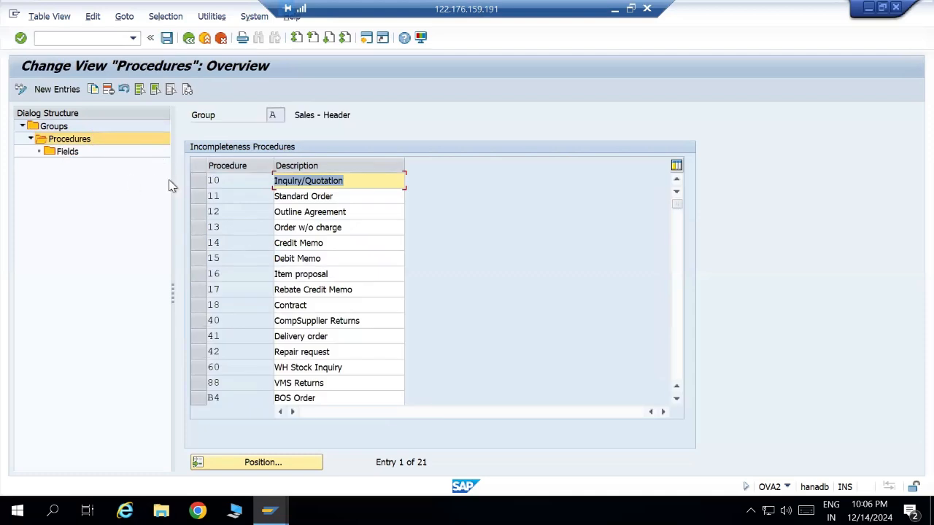
click(230, 181)
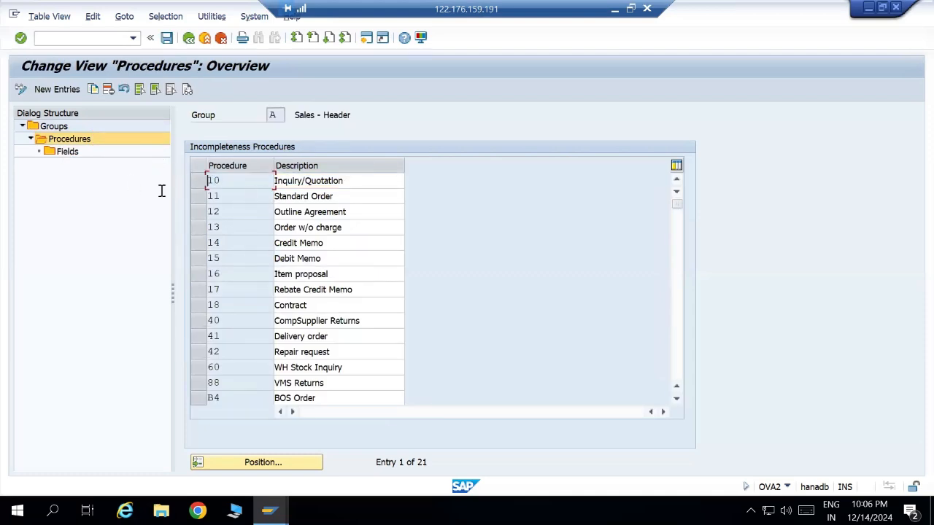
click(344, 195)
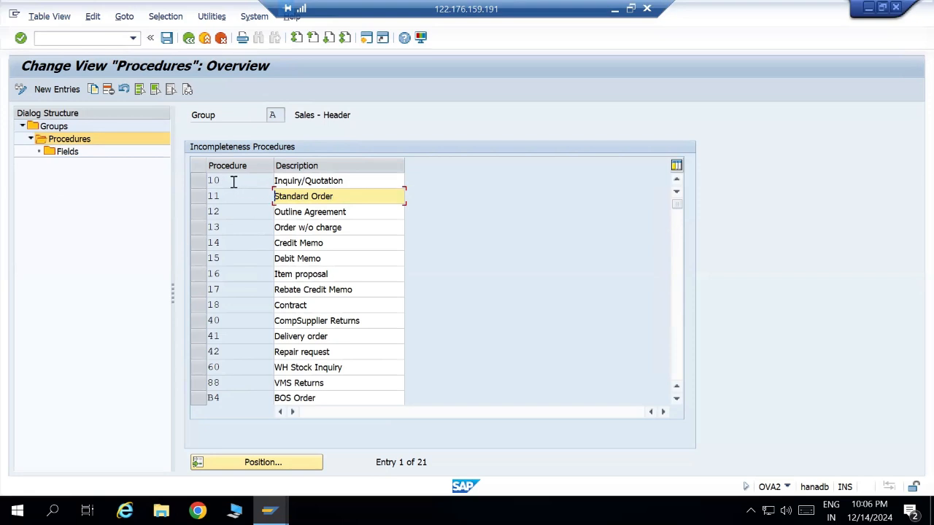
click(233, 182)
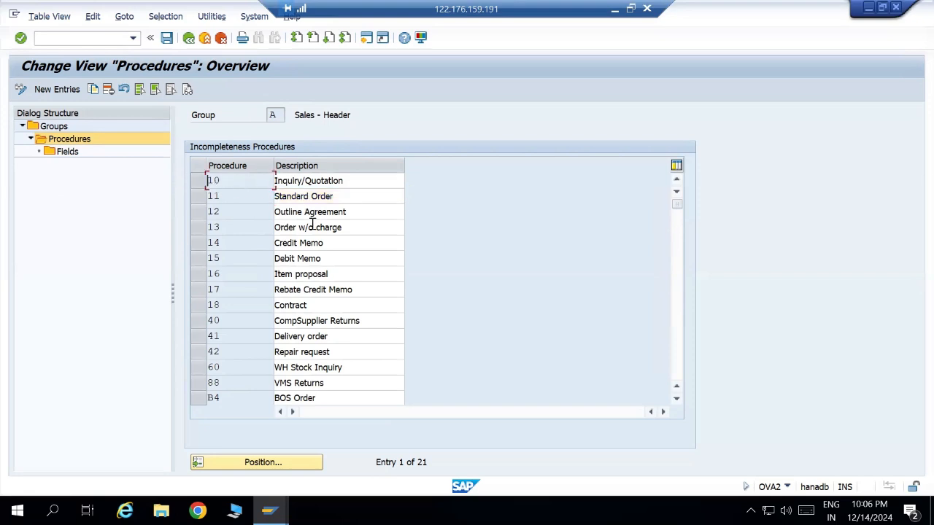
click(191, 40)
click(190, 39)
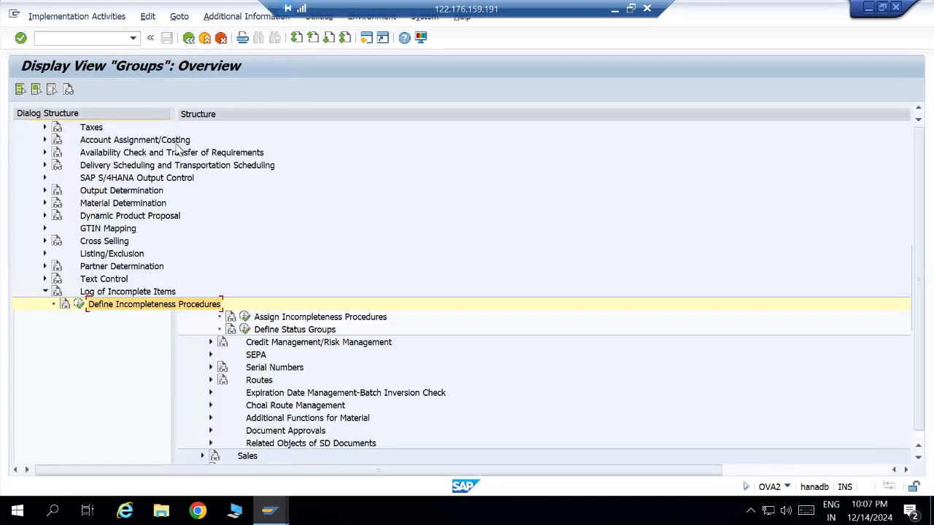
Reopen the procedure assignment to sales document types and check the procedures assigned to Quotation QT and Standard Order OR.
click(79, 317)
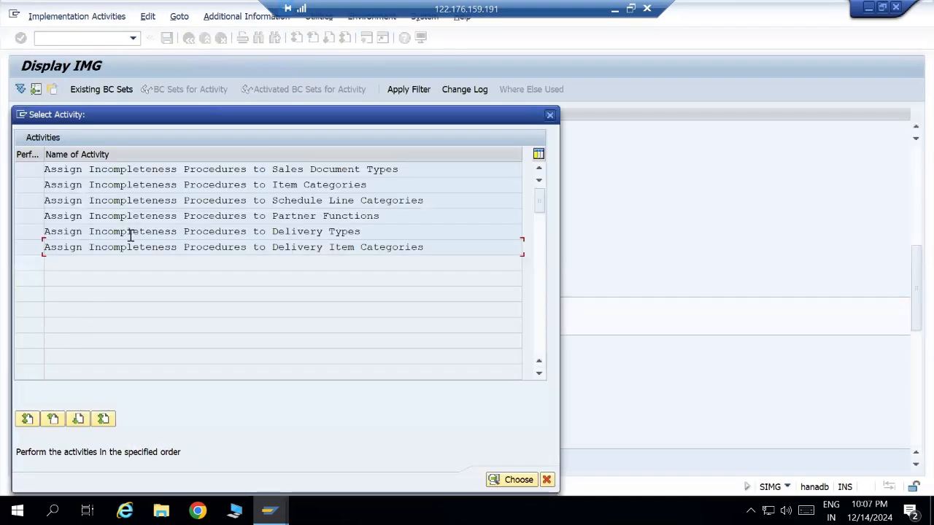
double_click(196, 169)
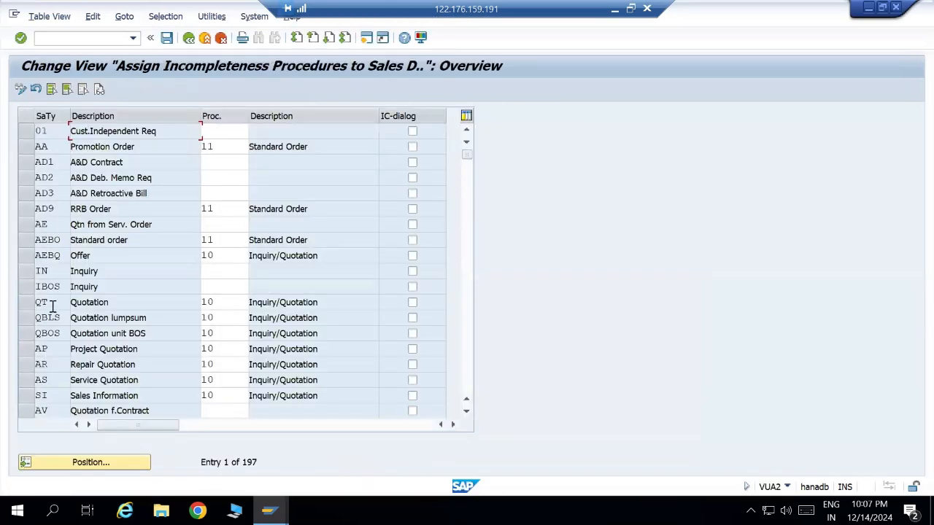
click(228, 305)
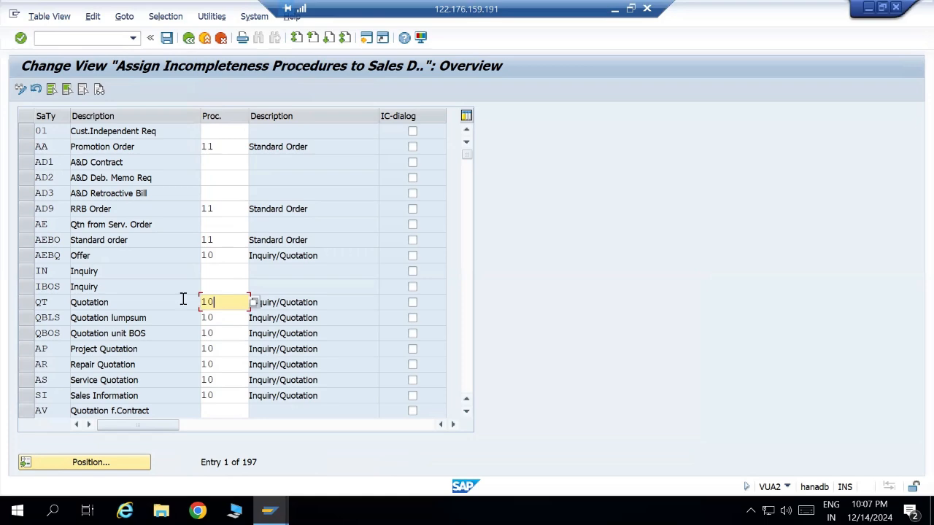
scroll(146, 379, down, 2)
scroll(132, 394, up, 2)
click(98, 464)
text(or)
key(Return)
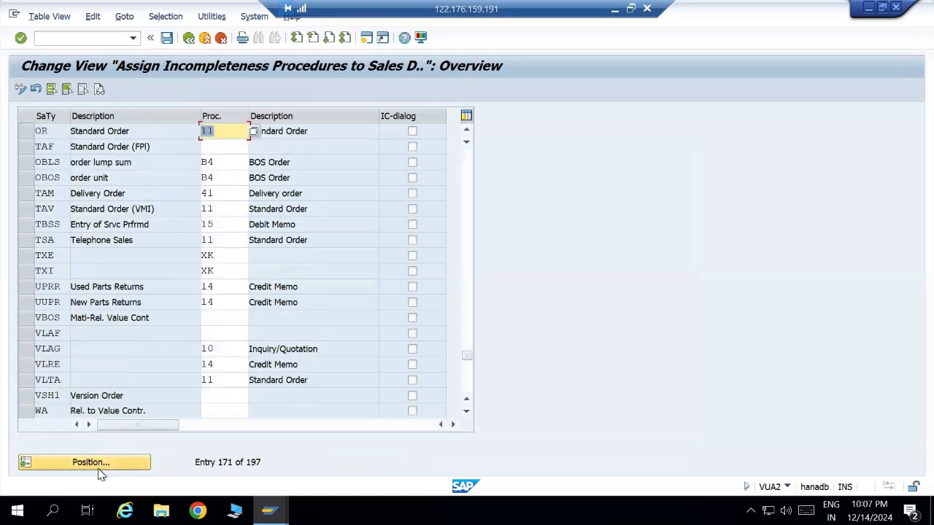
click(229, 132)
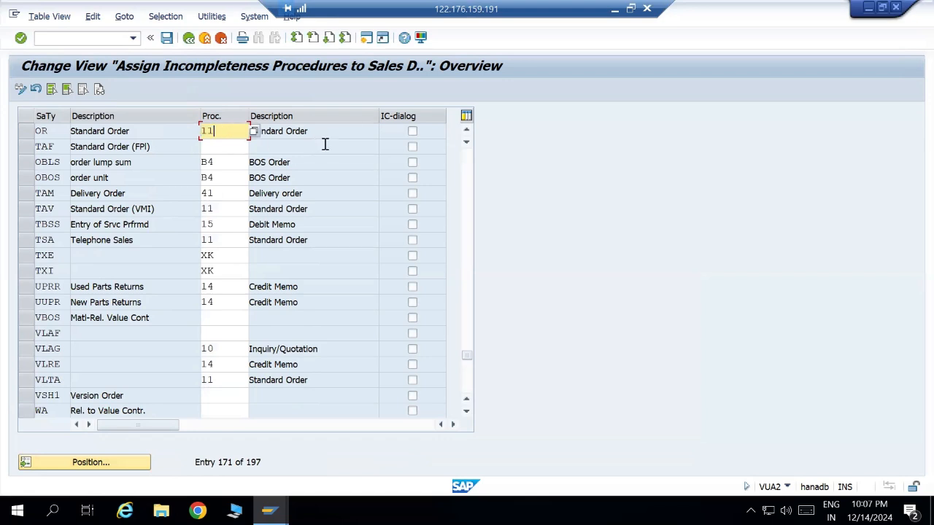
Read the field help for the IC-dialog setting of Standard Order OR and enable that setting.
click(413, 132)
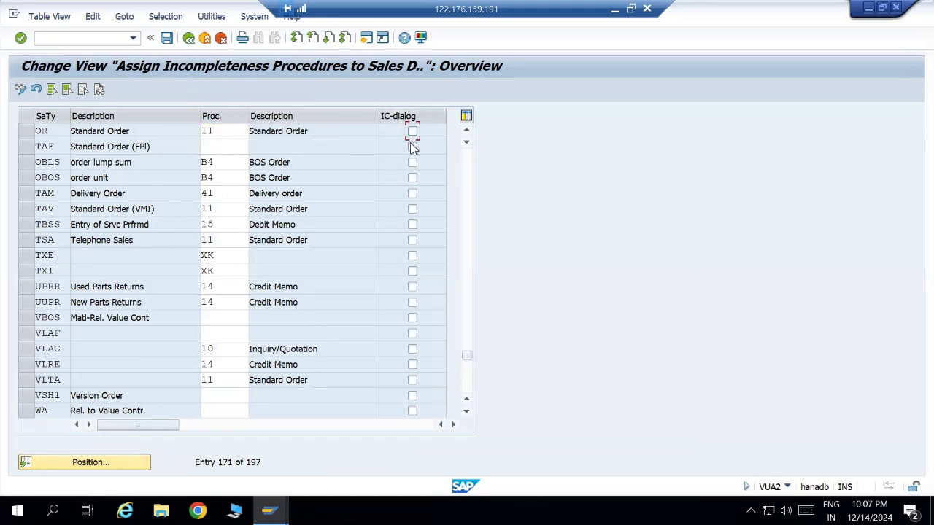
key(XF86AudioMute)
key(F1)
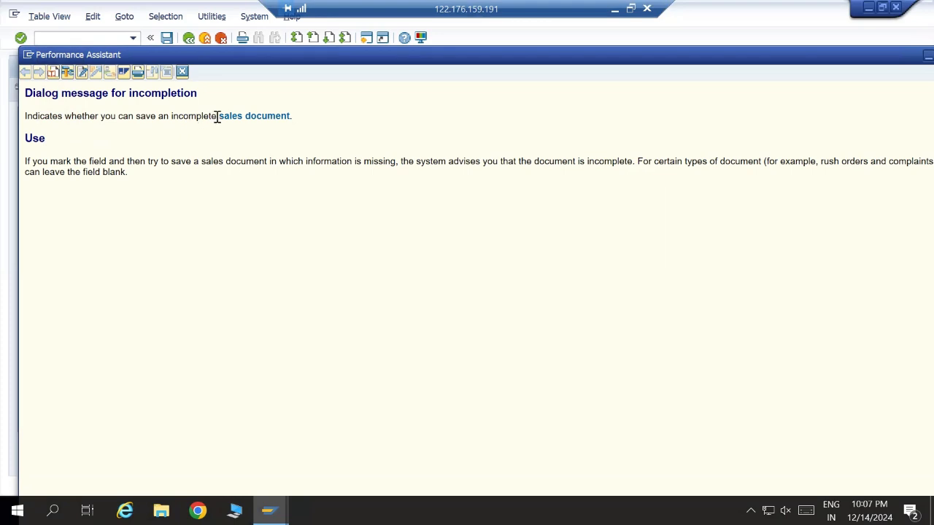
drag(216, 118, 305, 115)
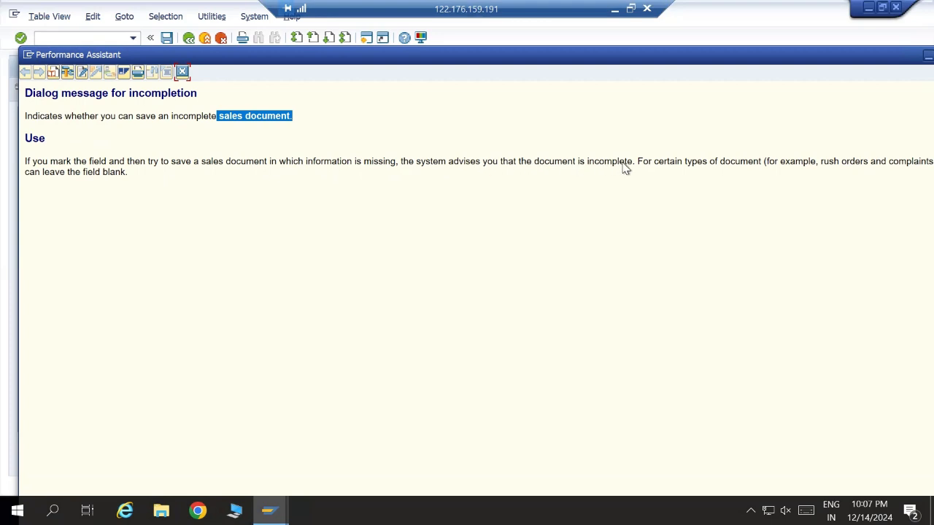
click(182, 71)
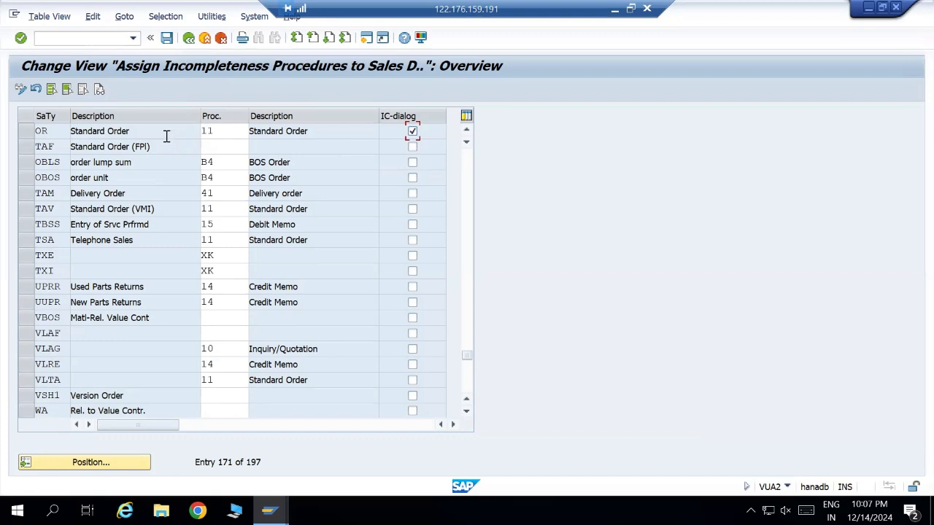
Save the assignment change to the customizing request LG Org structure - 11 Dec 2024 and return to the activity selection.
click(166, 37)
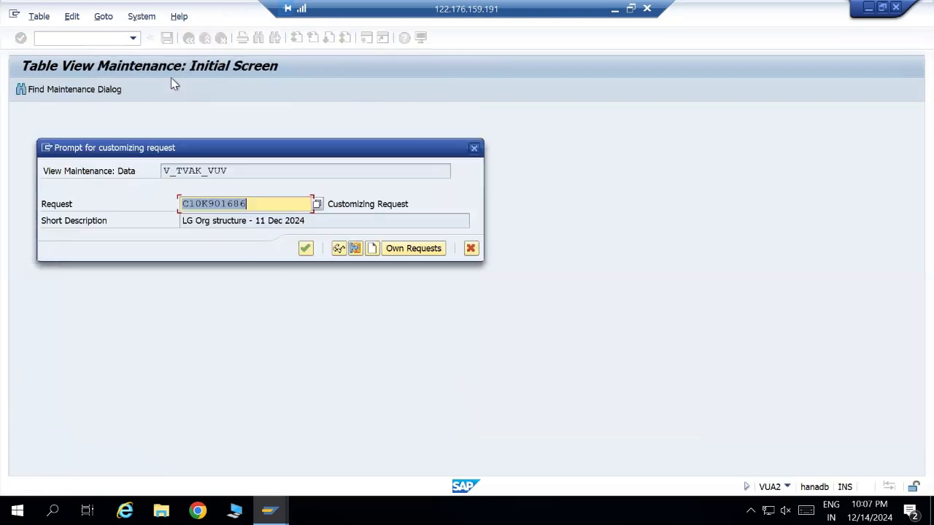
click(306, 249)
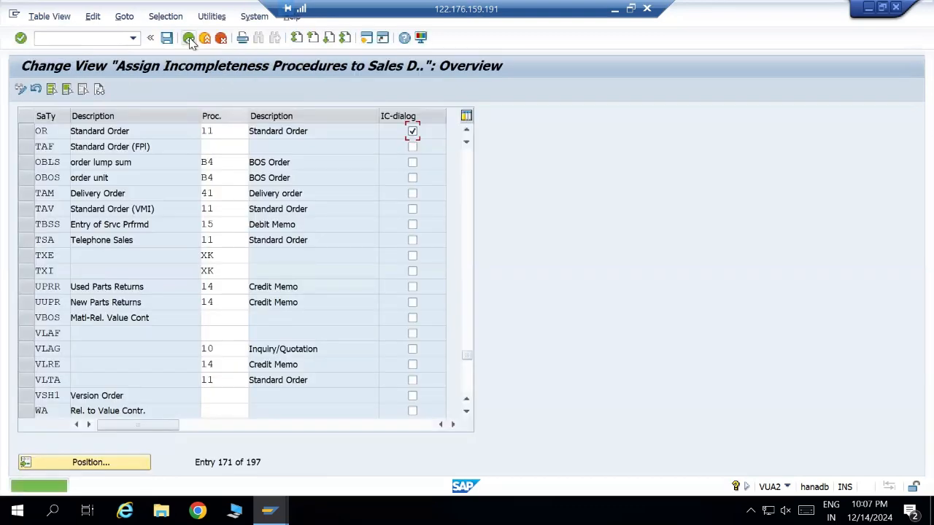
click(188, 38)
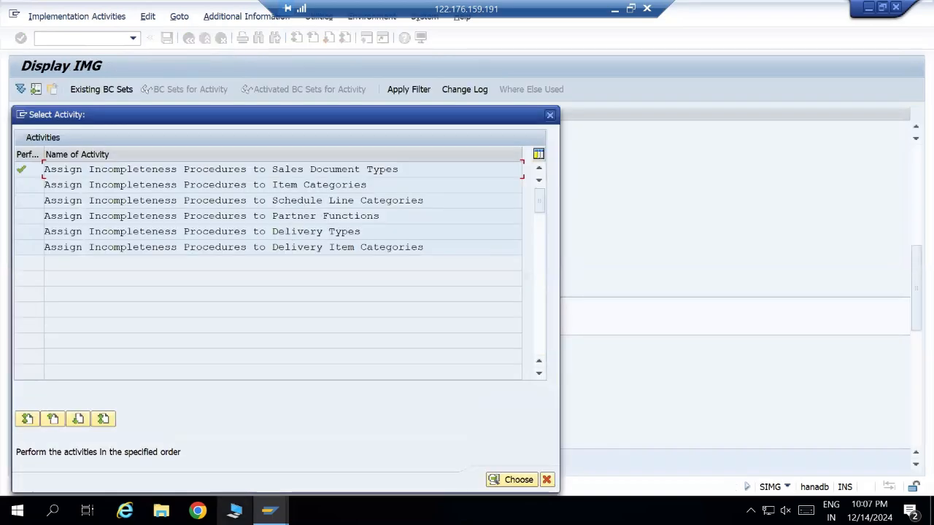
Switch to the quotation session, start transaction VA01 and begin a sales document of order type OR.
mouse_move(235, 511)
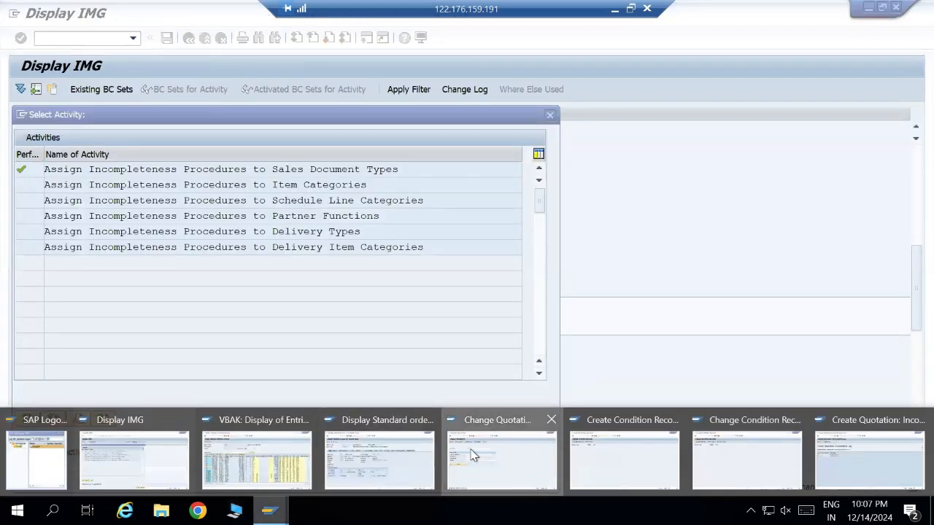
click(475, 454)
click(79, 37)
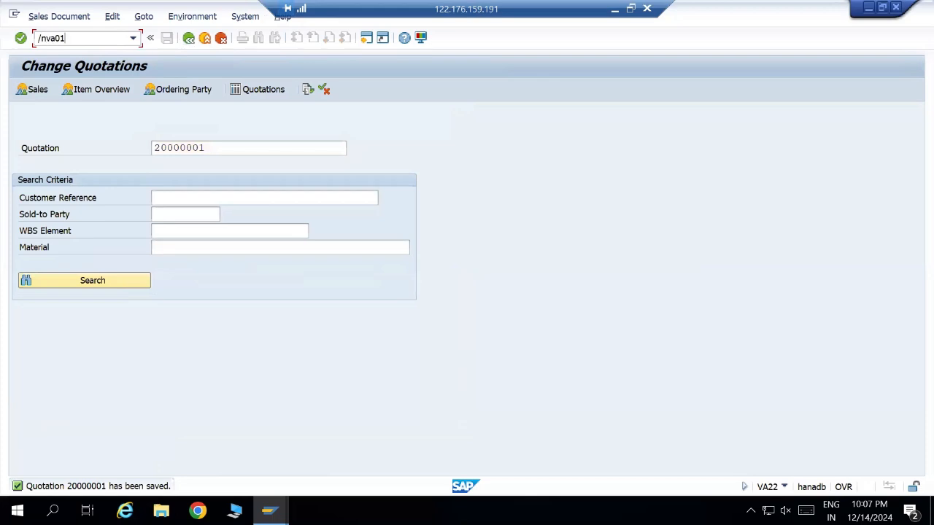
key(Return)
click(167, 148)
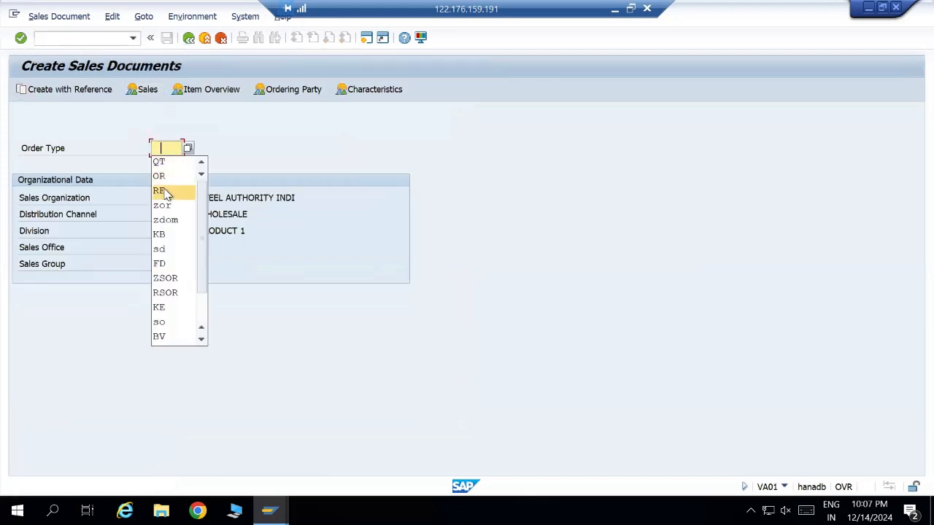
click(163, 176)
key(Return)
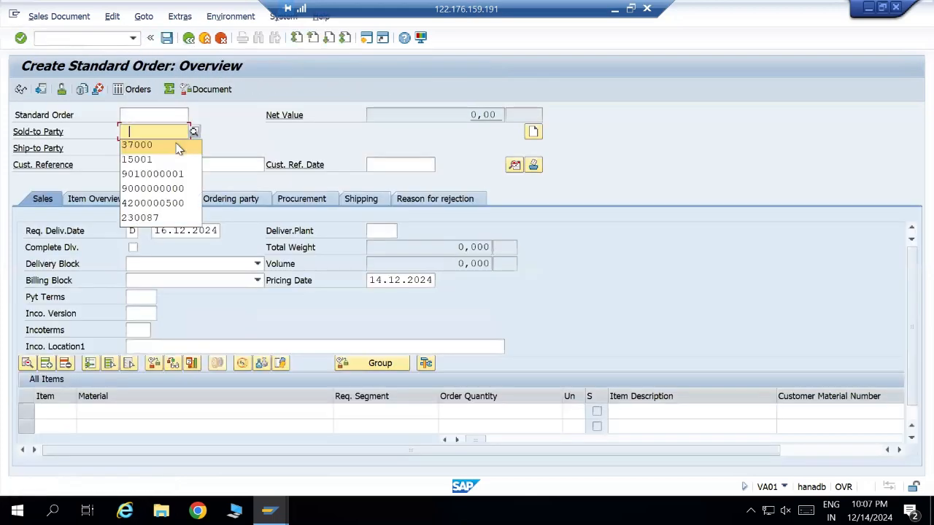
Fill in the sold-to and ship-to customer numbers, customer reference Incompletion check OR and payment terms 0004 for the standard order.
click(175, 144)
click(164, 150)
click(150, 163)
click(149, 166)
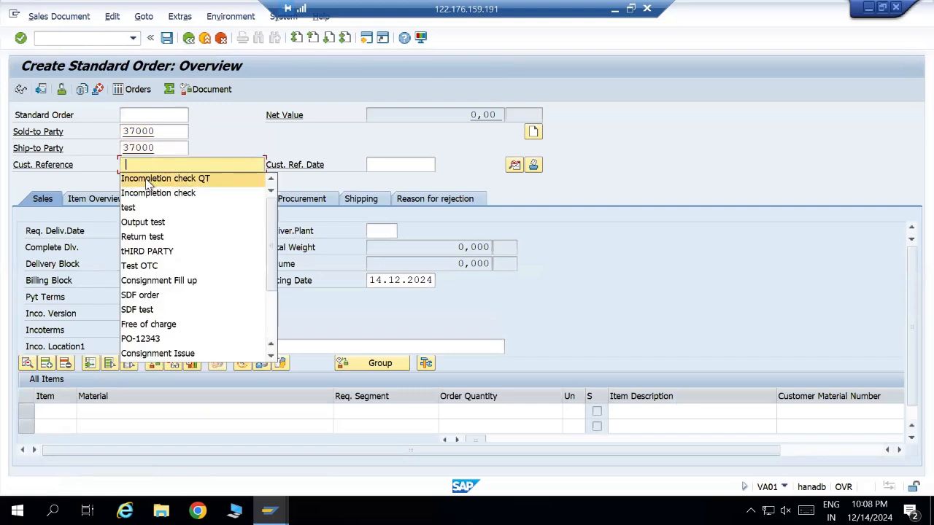
click(146, 180)
key(BackSpace)
key(BackSpace)
text(OR)
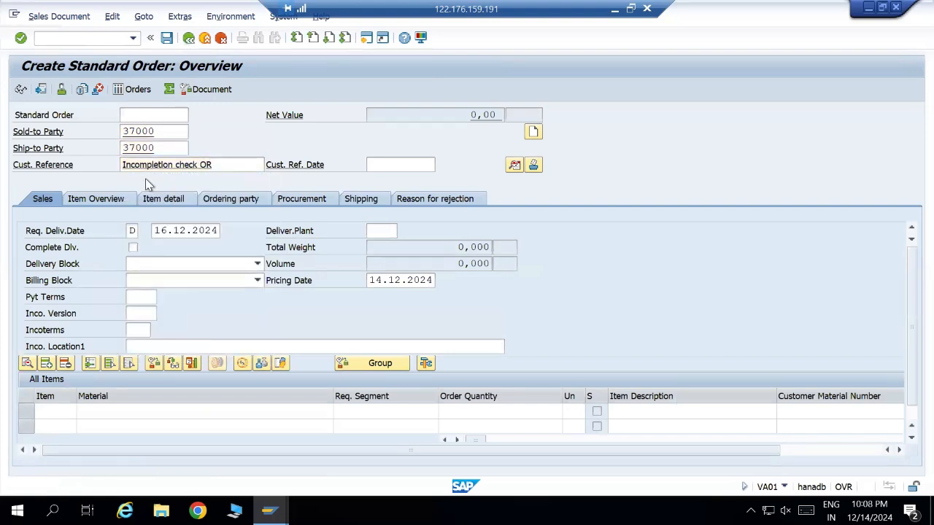
key(Return)
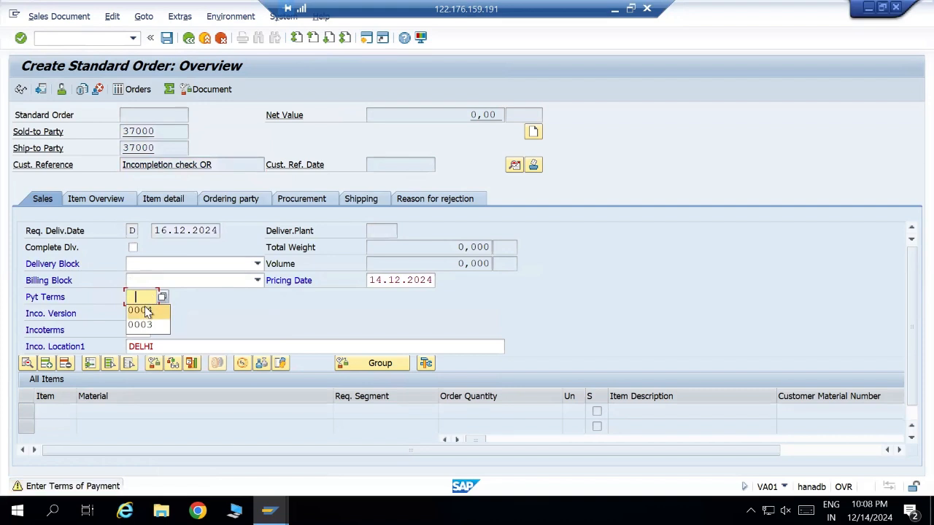
click(145, 310)
key(Return)
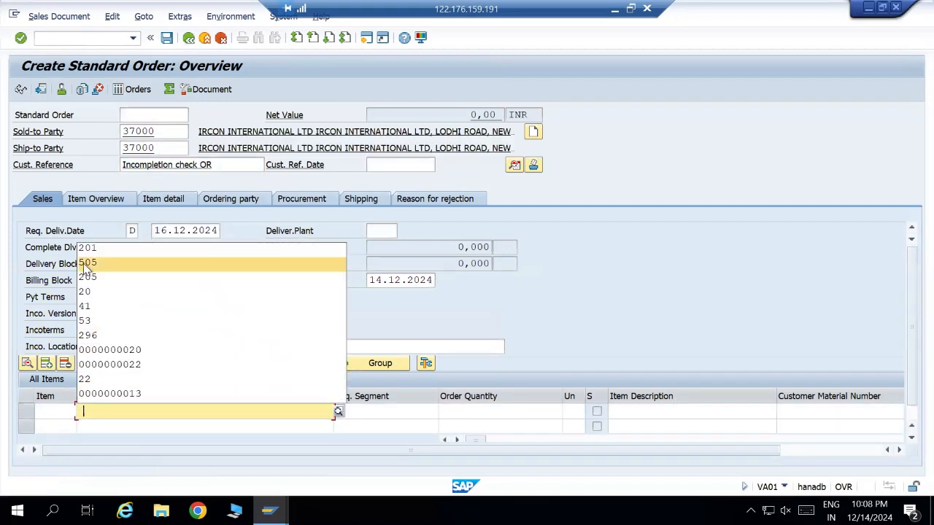
Add material 201 with an order quantity of 1 as the order's first item.
click(88, 249)
click(504, 411)
text(1)
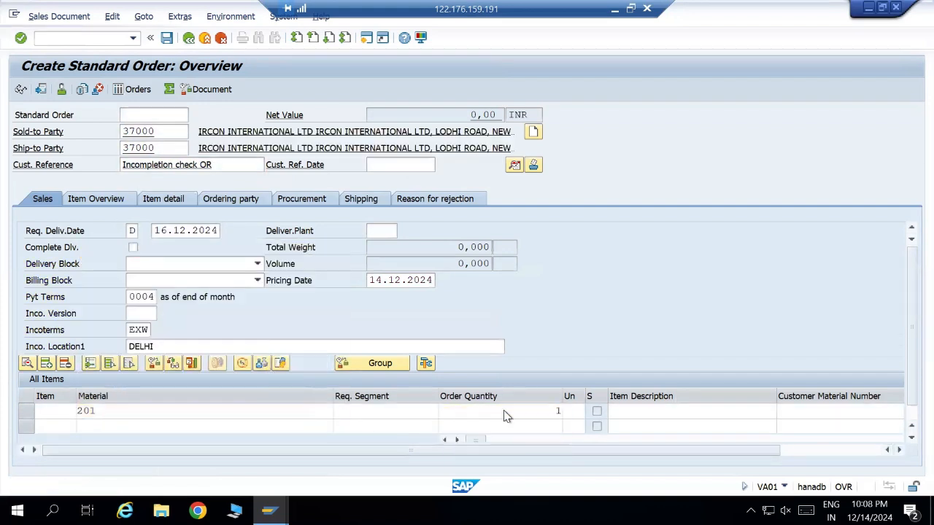
key(Return)
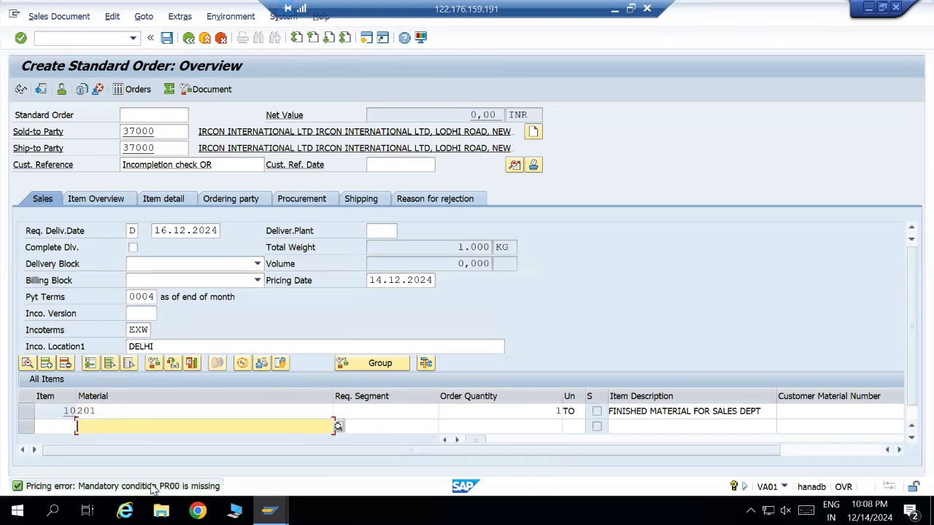
Add pricing condition PR00 with an amount of 1000 to item 10 and save the standard order.
double_click(136, 412)
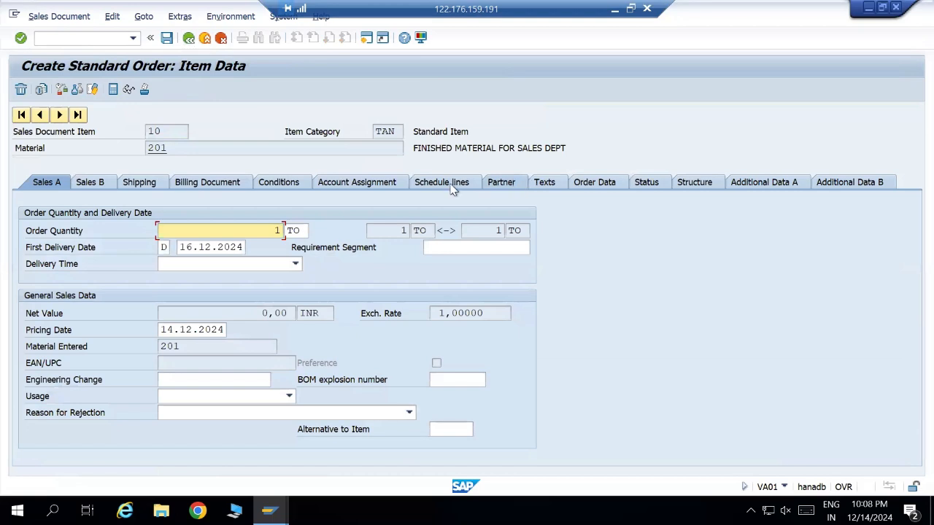
click(279, 184)
scroll(135, 354, down, 5)
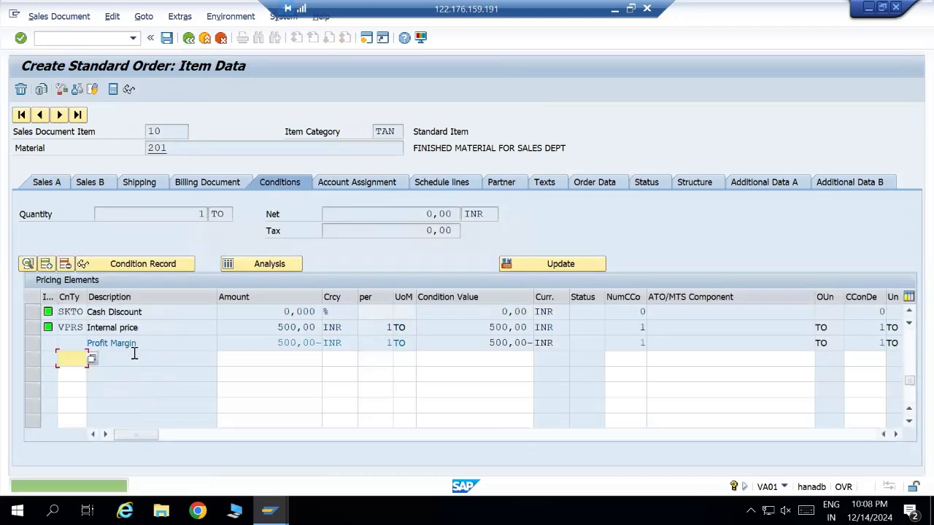
click(75, 359)
click(85, 377)
click(249, 363)
click(265, 373)
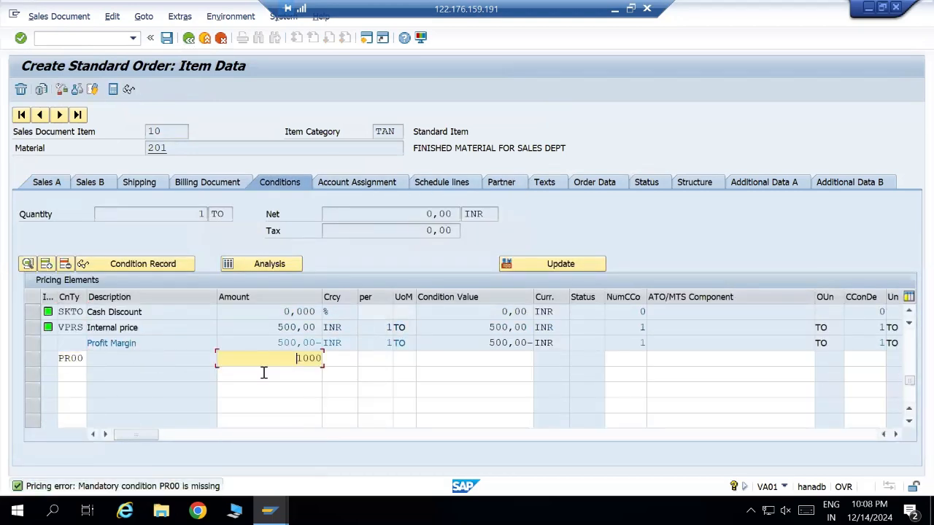
key(Return)
click(184, 38)
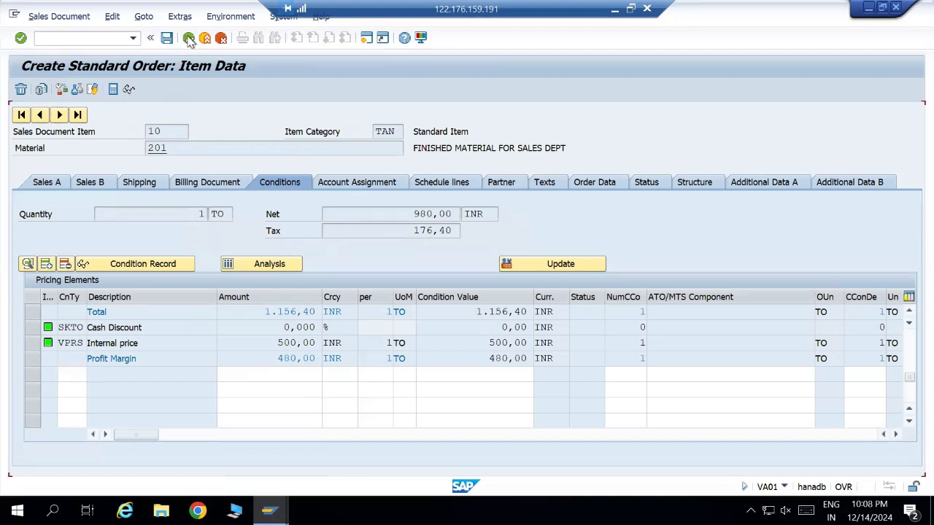
click(167, 37)
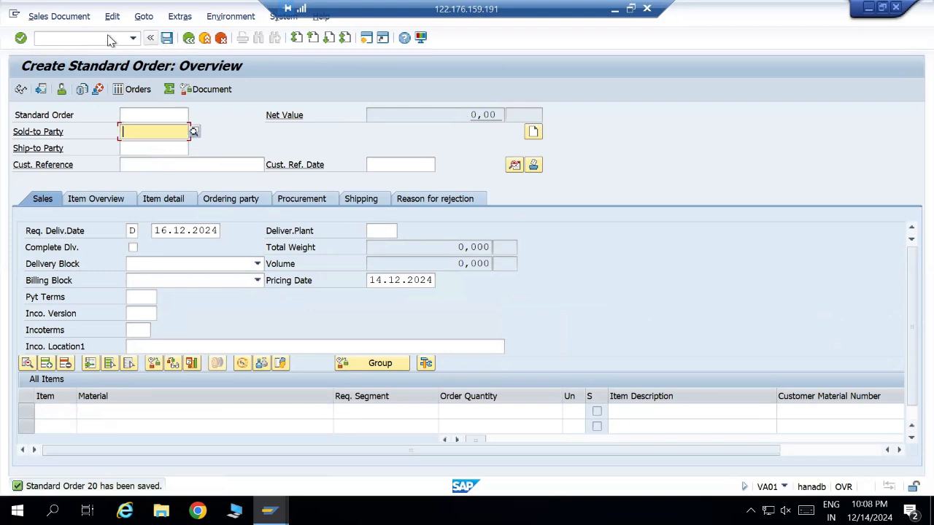
Switch back to the Display IMG session with the incompleteness procedure assignment activities.
click(61, 40)
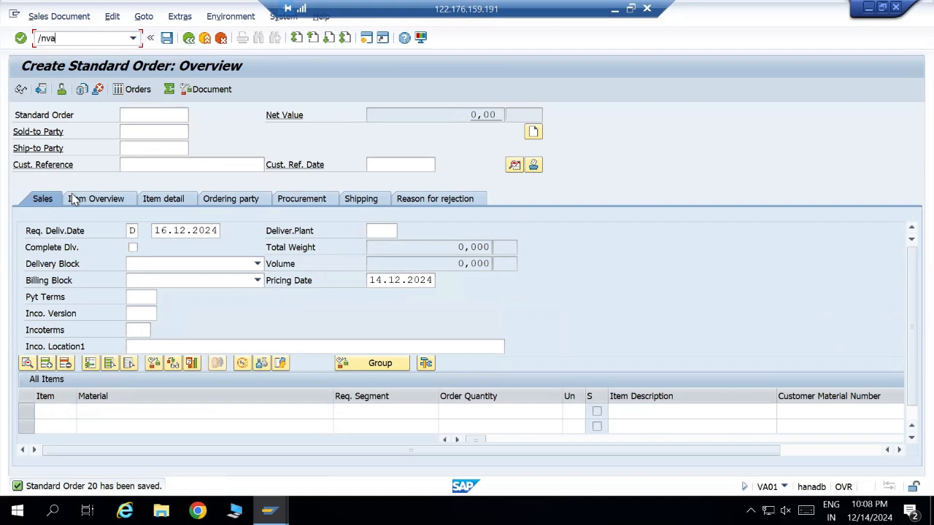
click(269, 511)
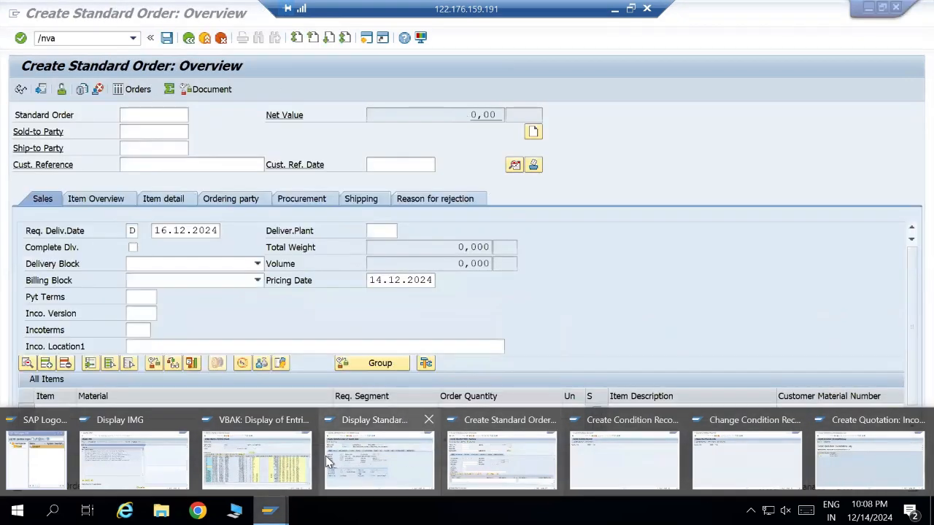
click(180, 472)
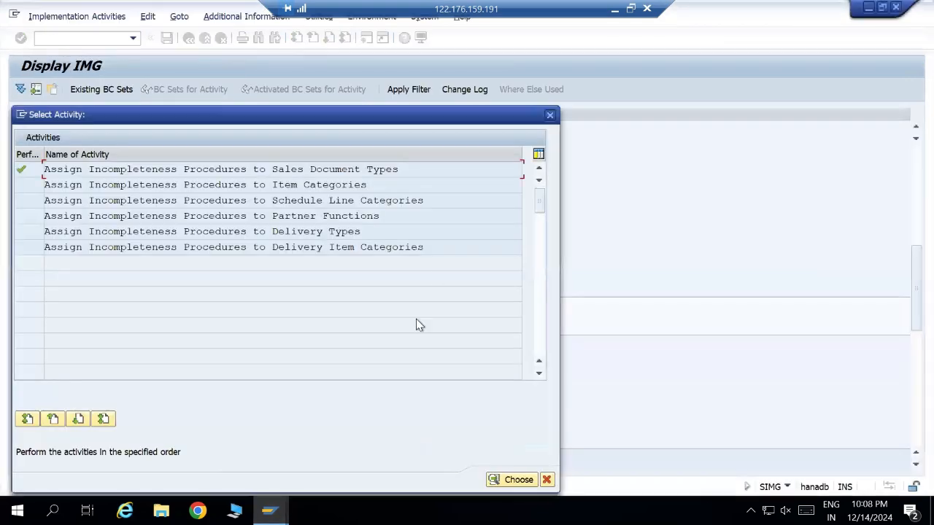
double_click(307, 173)
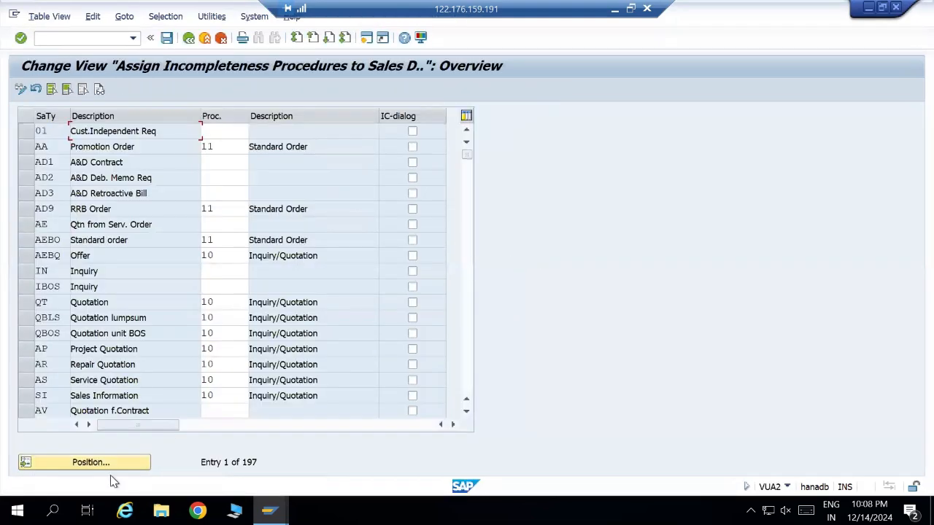
scroll(121, 463, down, 5)
click(122, 460)
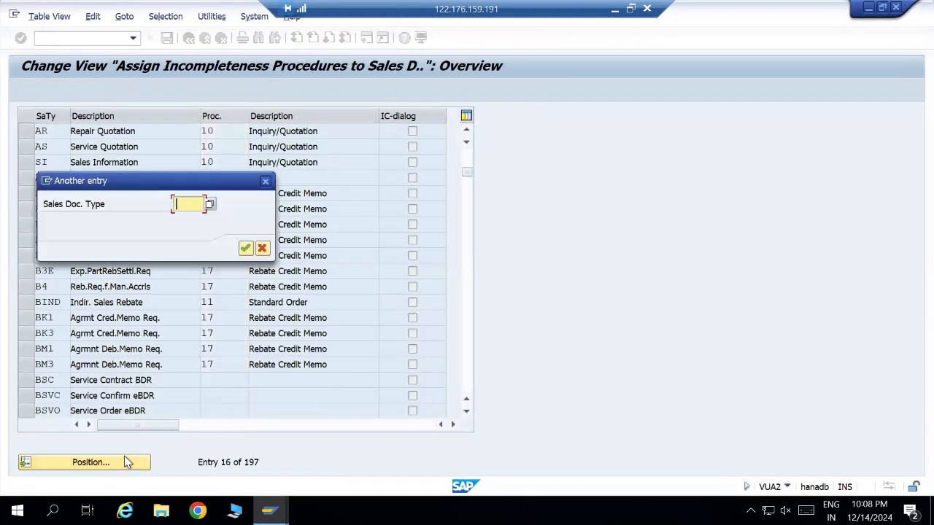
text(or)
key(Return)
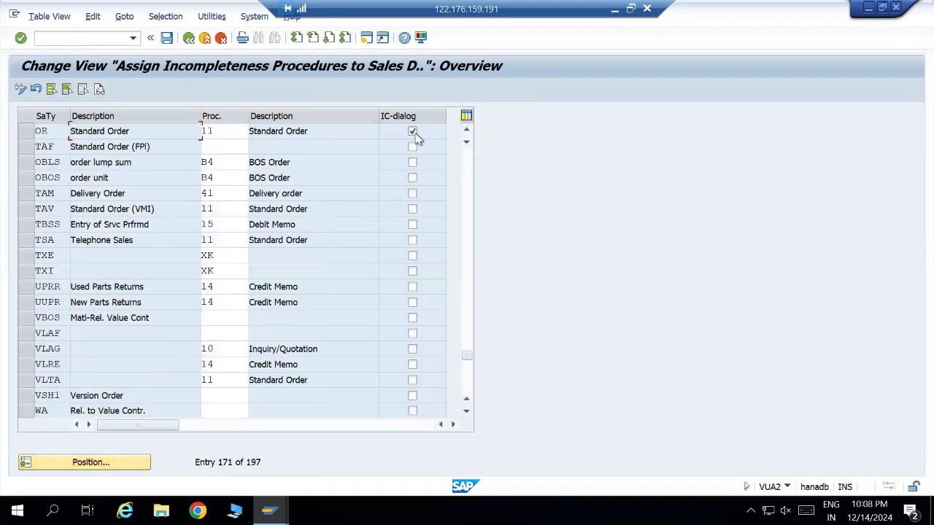
click(188, 37)
click(314, 273)
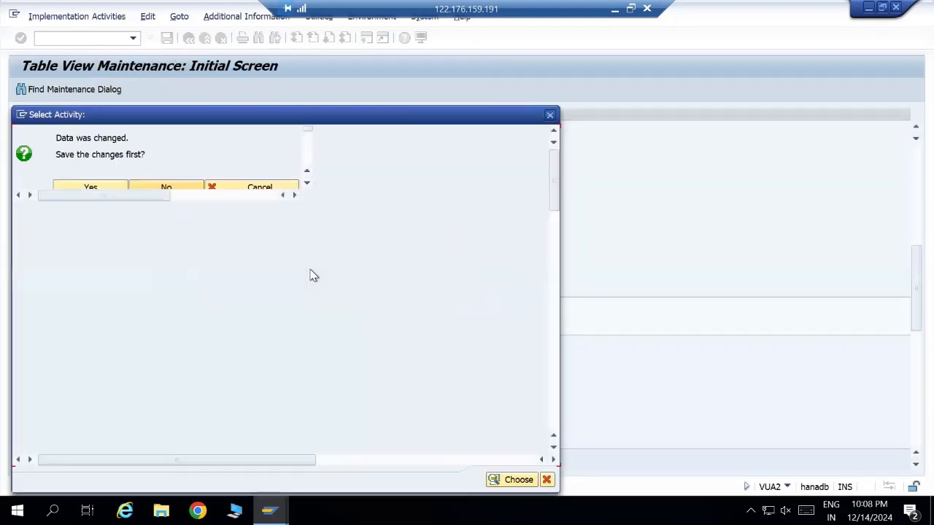
Disable the IC-dialog setting of Standard Order OR in the sales document type assignments, save it and return to the activity selection.
double_click(343, 170)
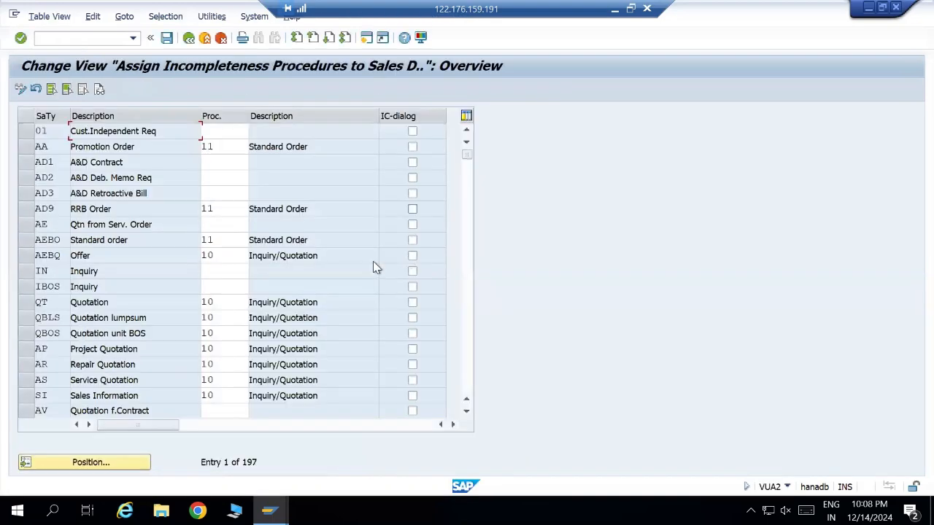
click(82, 465)
text(OR)
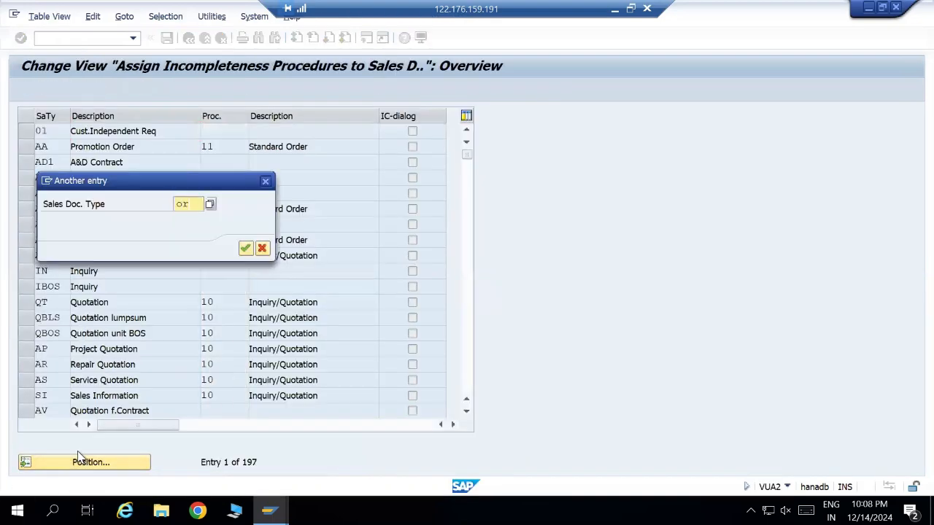
key(Return)
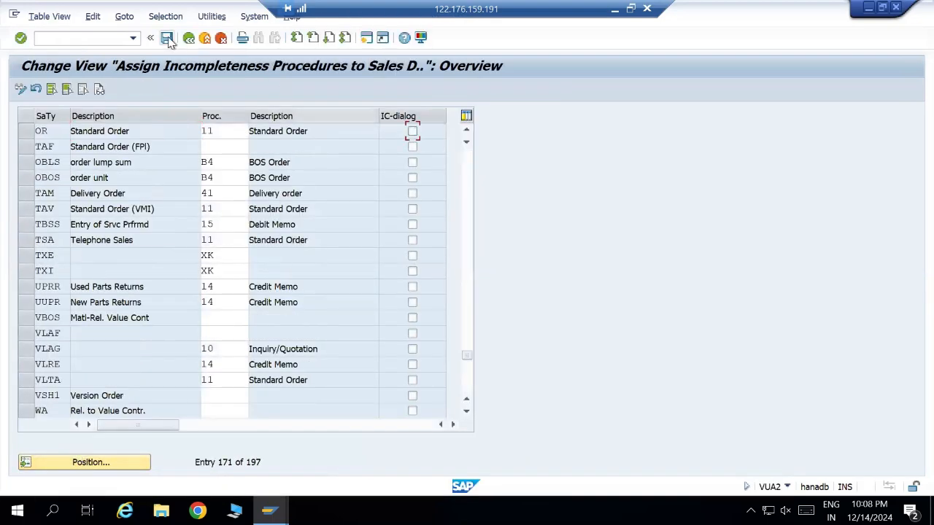
click(166, 37)
click(305, 248)
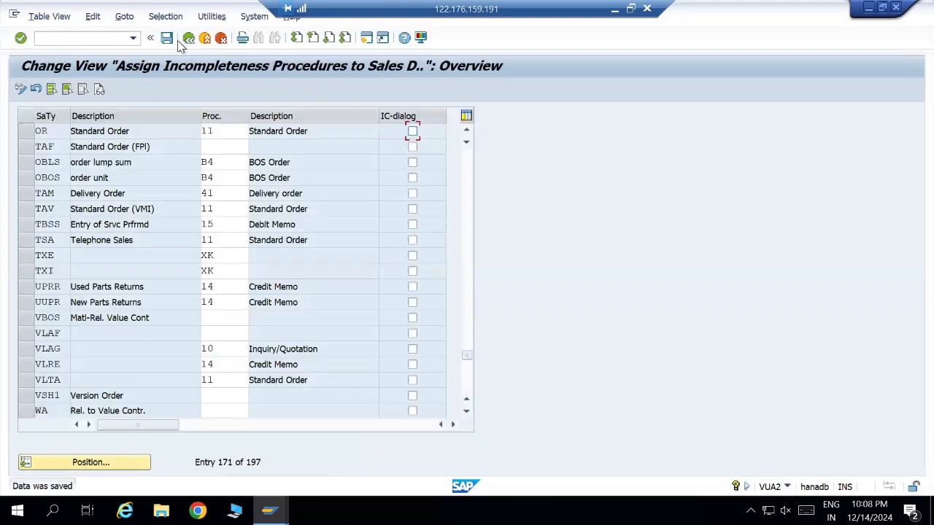
click(187, 38)
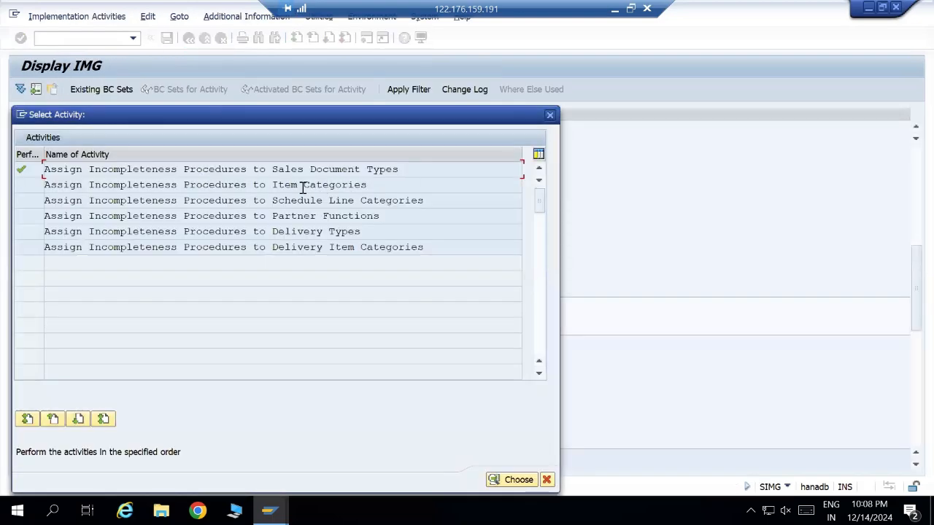
Check the incompleteness procedures assigned to item categories and return to the IMG structure.
double_click(302, 185)
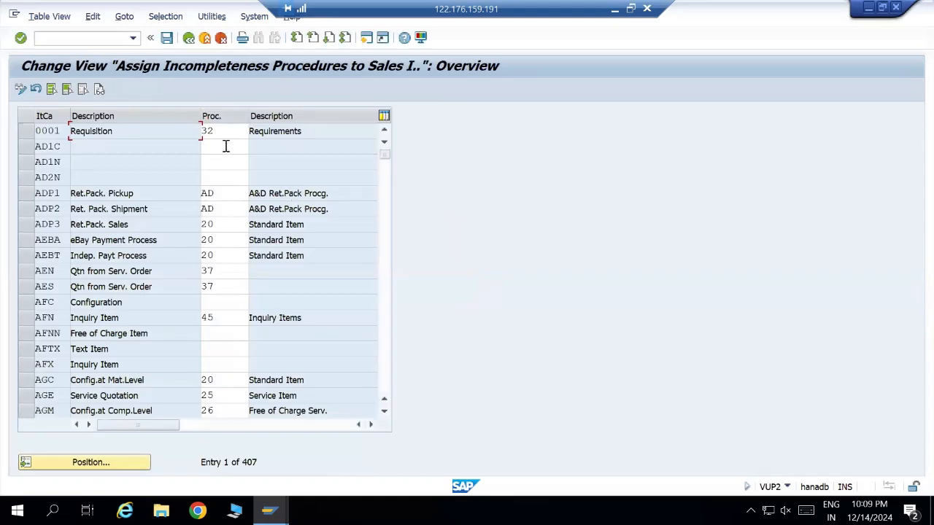
click(187, 38)
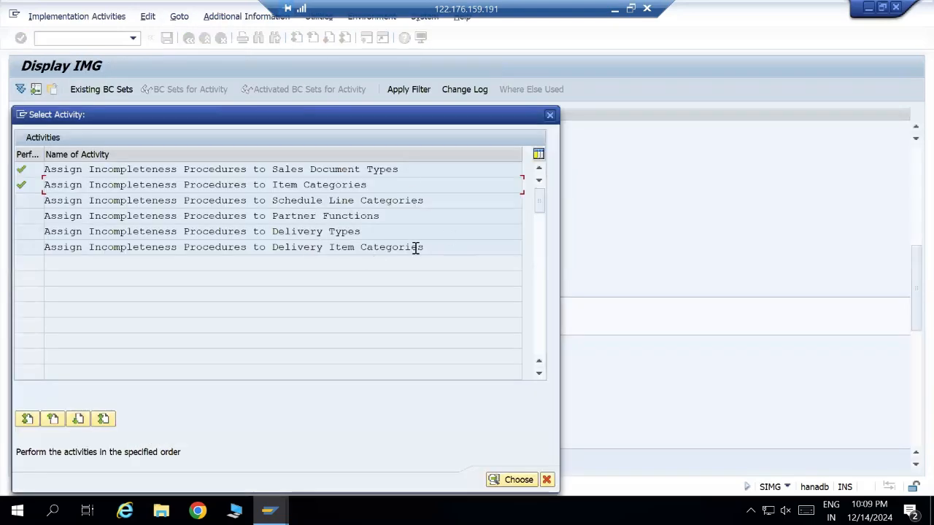
click(550, 115)
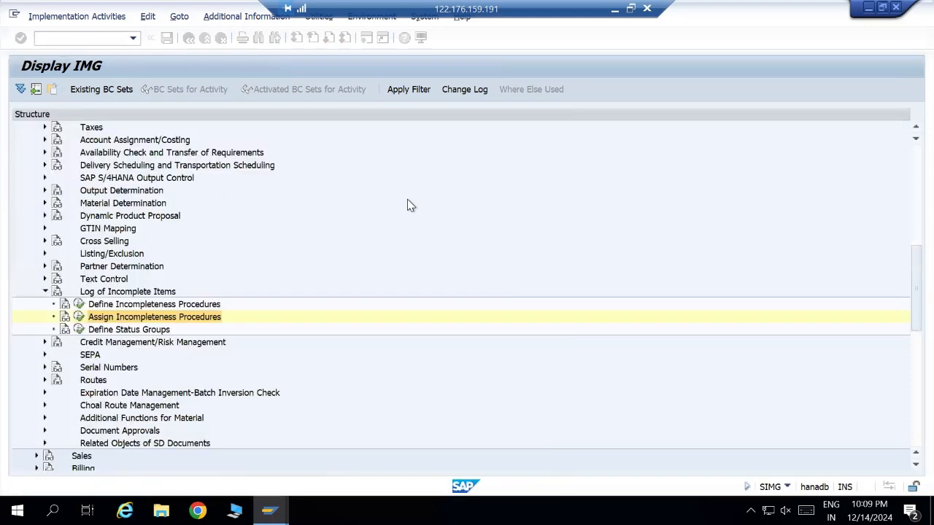
Open the status group definition, widen the Status Group column and examine each group's settings from General through Pack.
click(79, 330)
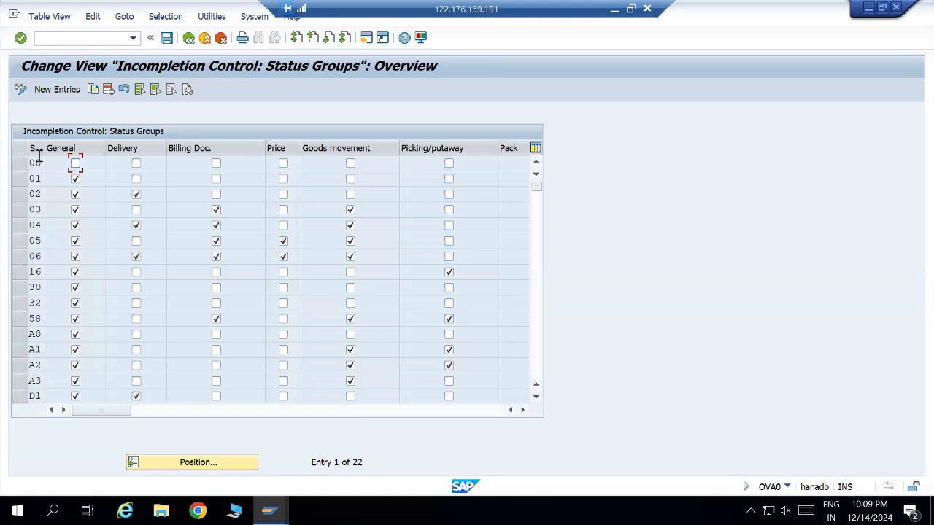
drag(46, 144, 97, 143)
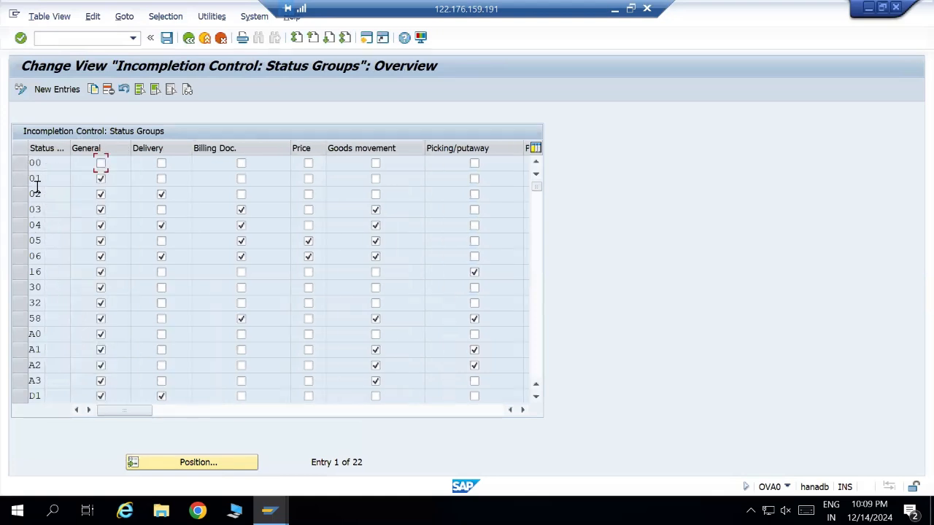
drag(47, 163, 28, 180)
scroll(49, 179, down, 1)
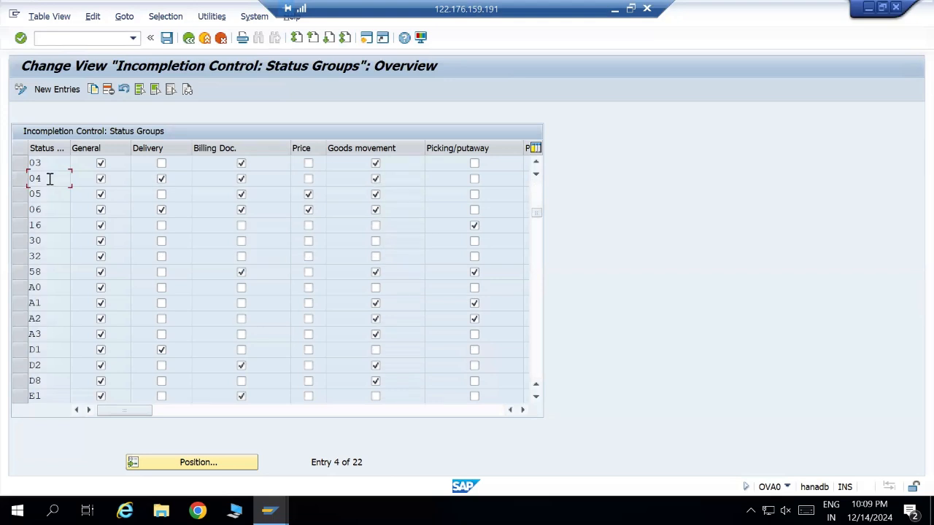
scroll(50, 179, up, 1)
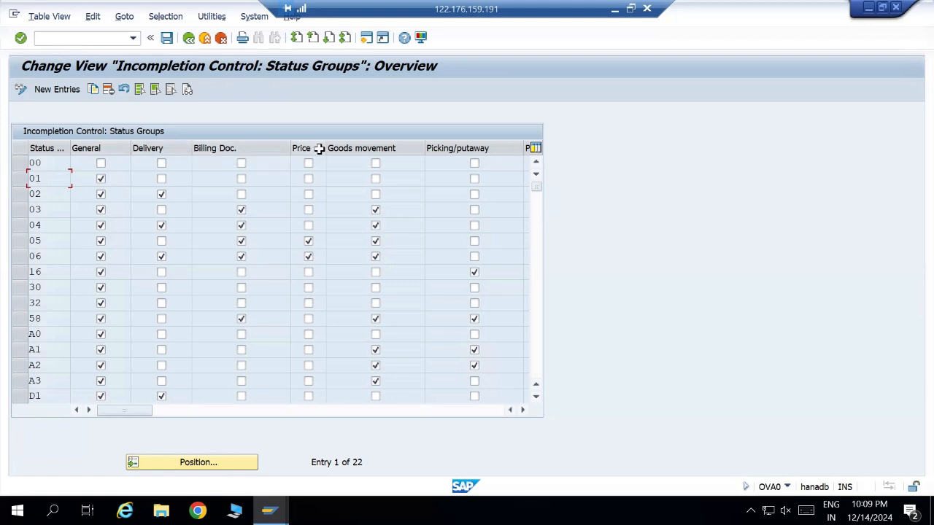
click(522, 410)
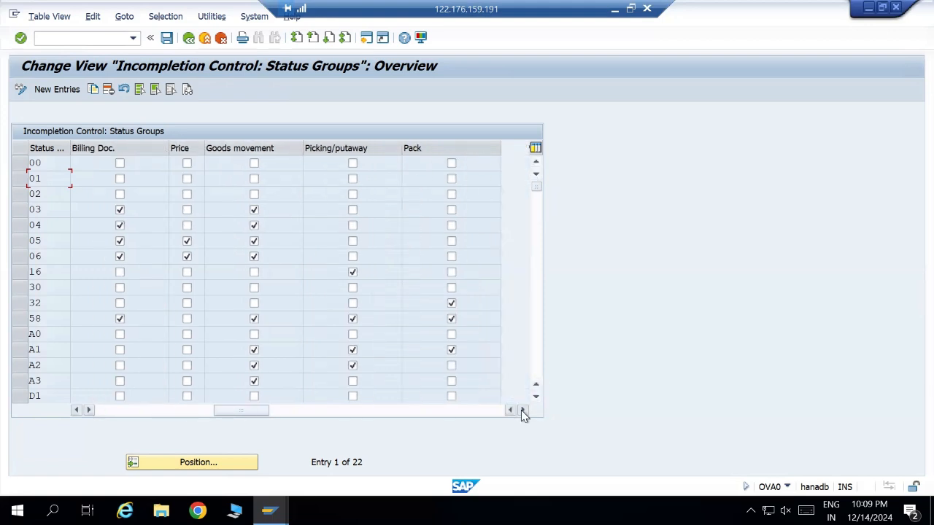
Examine the settings of status groups 01 and 02 across all columns from General through Pack.
drag(412, 414, 109, 410)
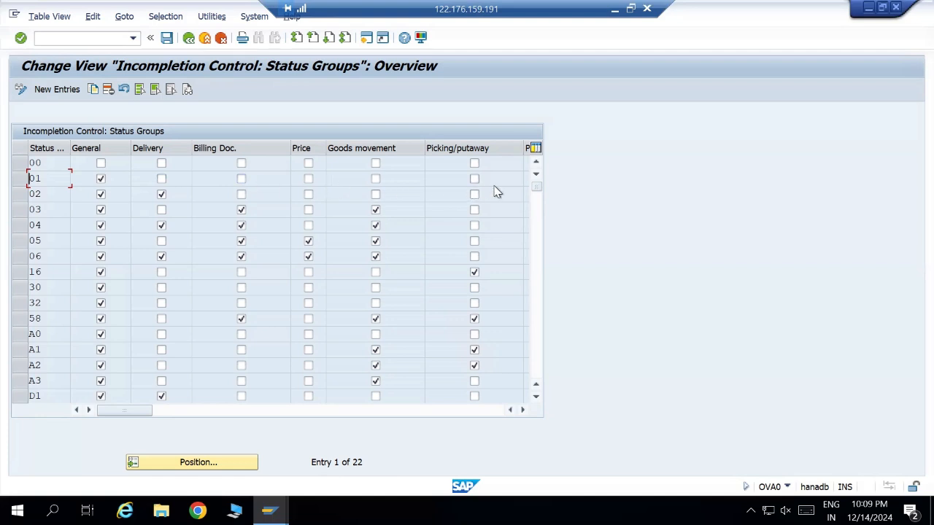
click(35, 196)
click(525, 411)
click(525, 411)
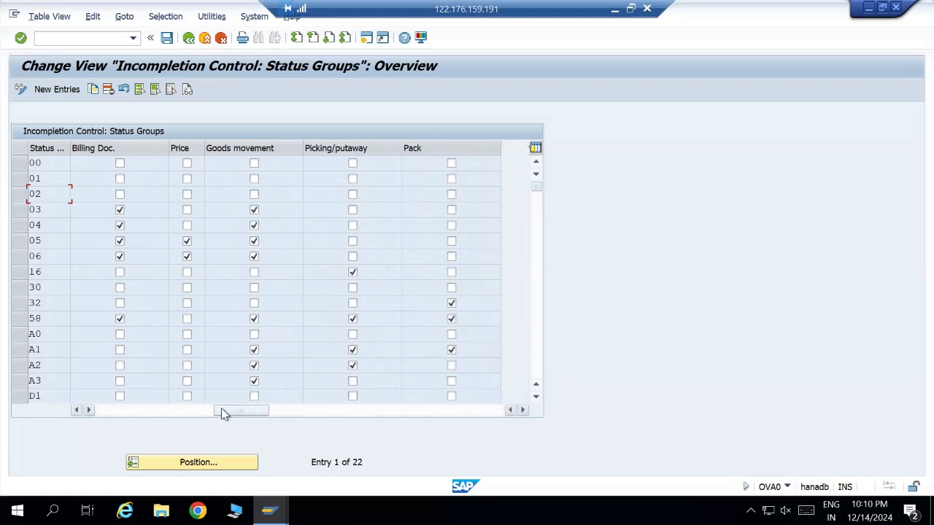
drag(221, 408, 124, 410)
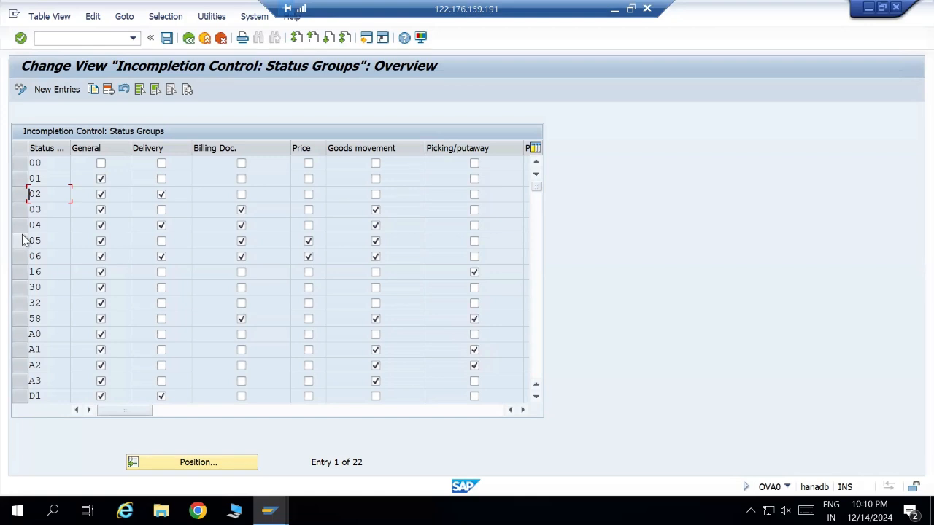
Look through the rest of the status group list and examine the settings of status group 03.
scroll(25, 241, down, 1)
scroll(46, 235, down, 1)
scroll(45, 235, up, 2)
scroll(55, 242, down, 5)
scroll(54, 248, up, 3)
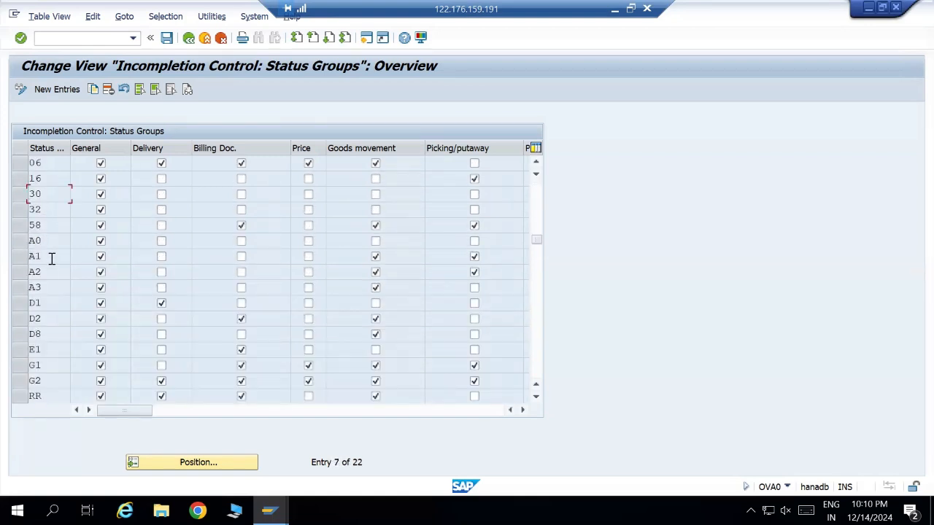
scroll(43, 271, up, 2)
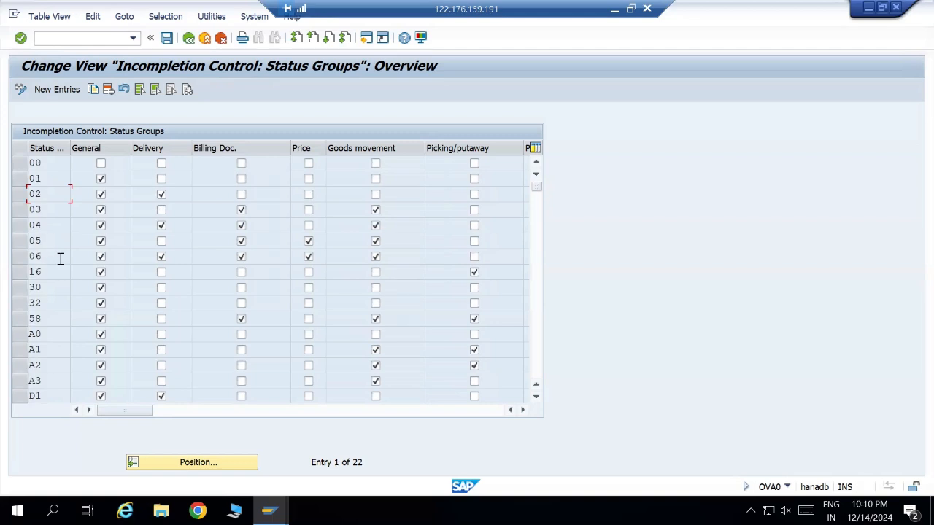
click(33, 210)
scroll(55, 306, down, 3)
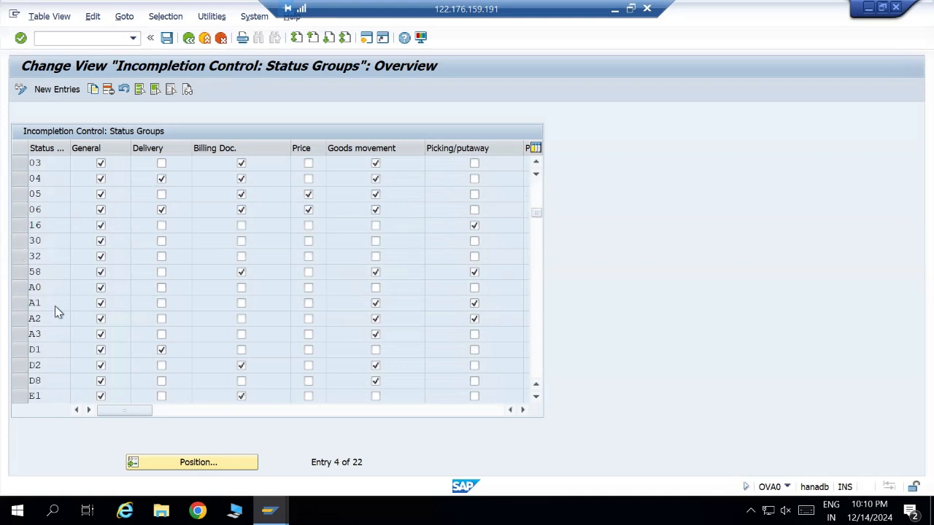
scroll(57, 306, down, 1)
scroll(55, 306, up, 4)
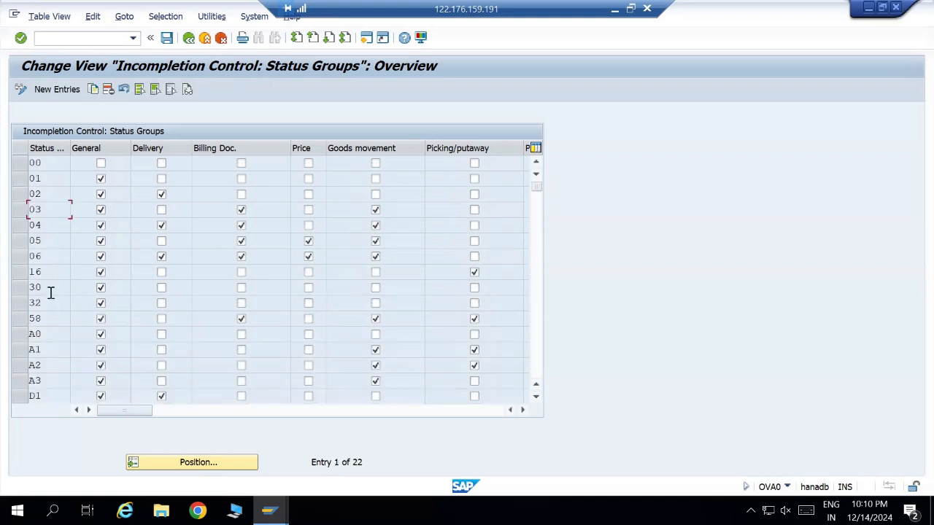
drag(49, 181, 4, 175)
Leave the status group definition and the customizing project screens and return to SAP Easy Access.
click(189, 37)
click(188, 38)
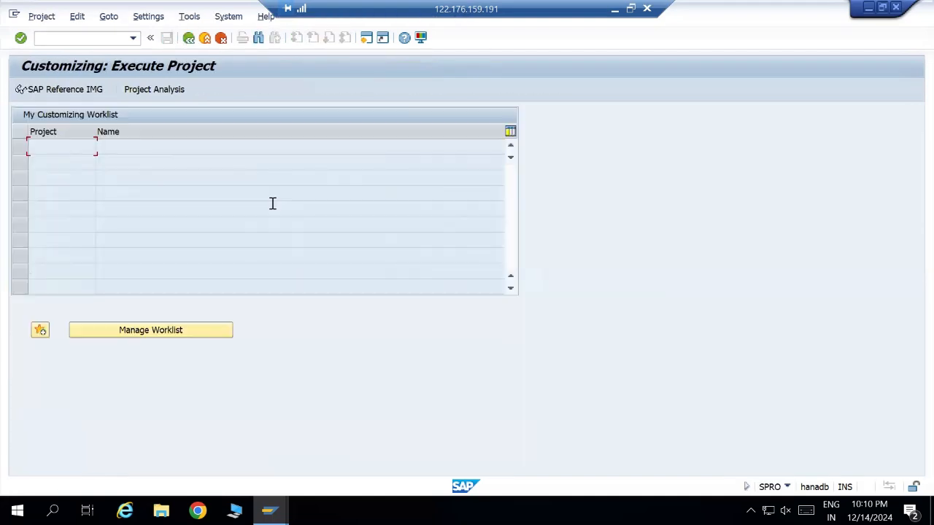
click(189, 37)
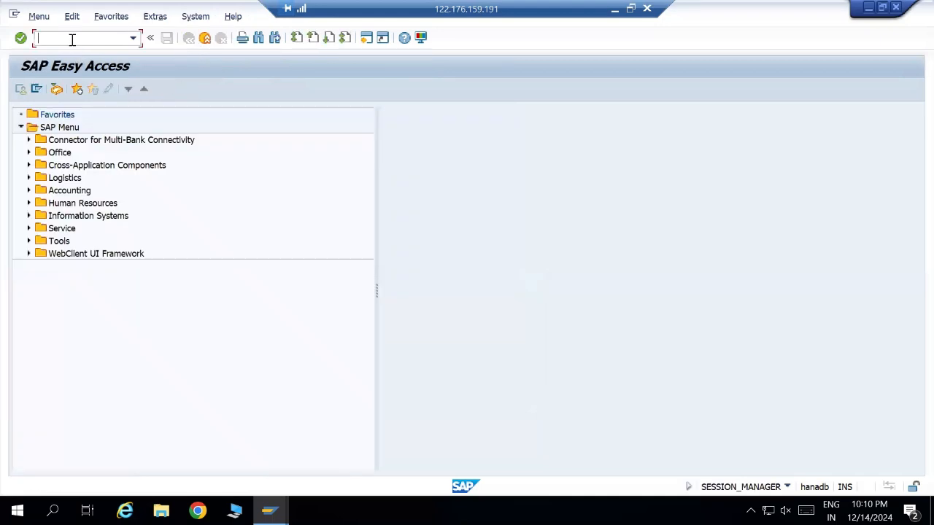
Display the test sales order with transaction VA03 and look for its Incompletion Log option.
text(va03)
key(Return)
key(Return)
click(112, 16)
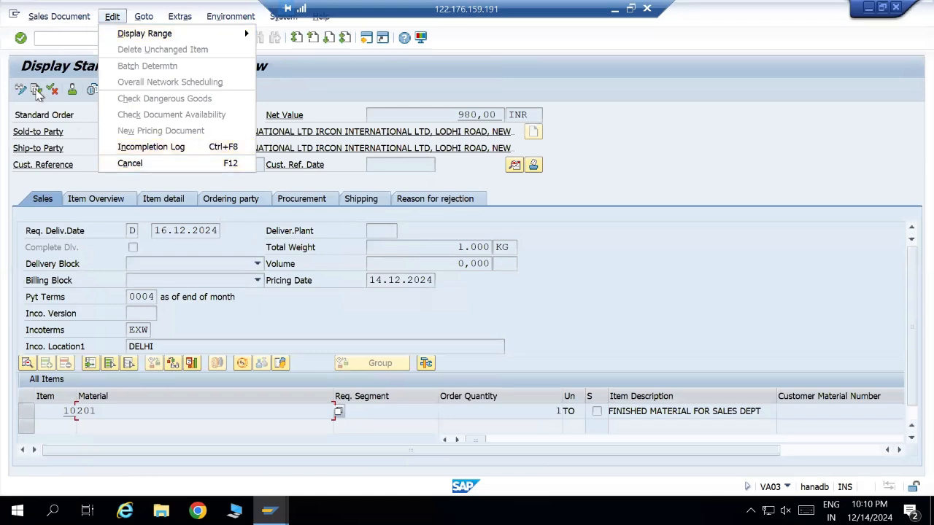
Switch to transaction VL03N and display a previously used outbound delivery.
click(42, 37)
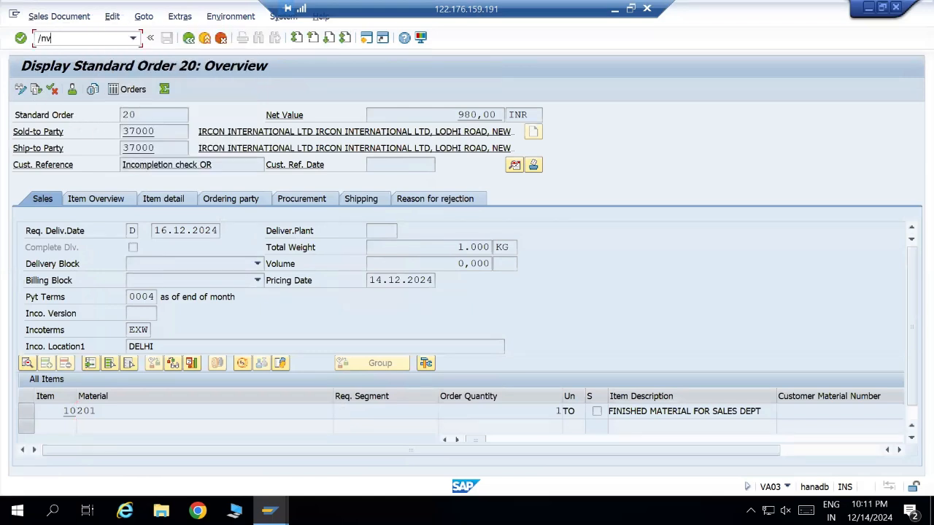
text(/nvl03n)
key(Return)
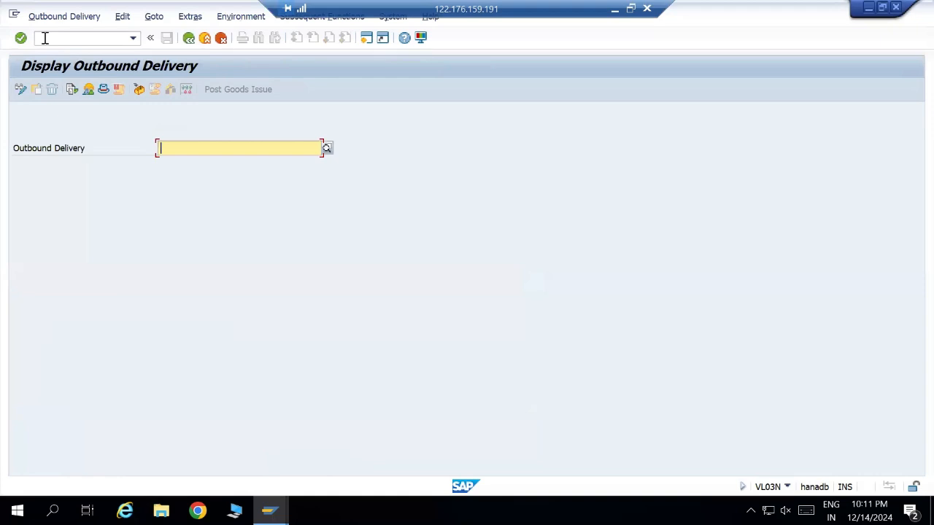
key(Down)
key(Down)
key(Return)
key(Return)
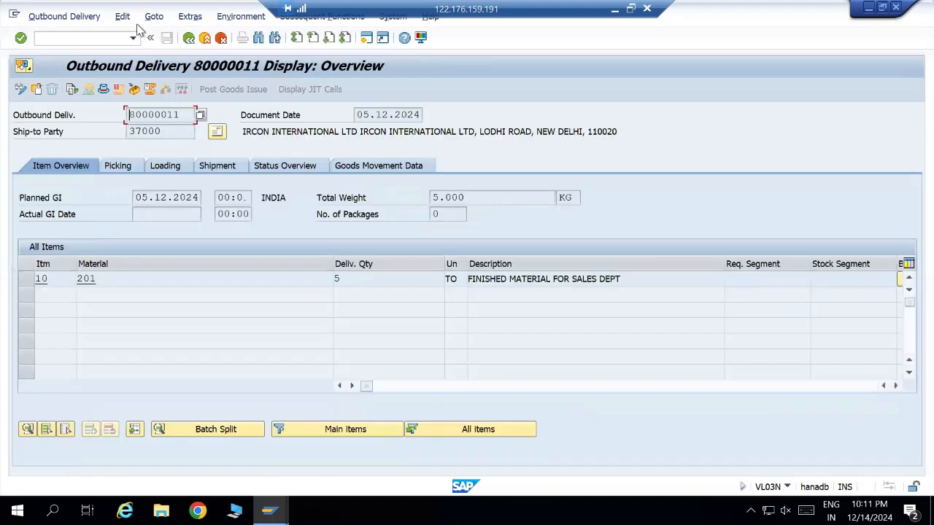
Check the incompletion log of the outbound delivery and return to the initial Display Outbound Delivery screen.
click(122, 16)
click(174, 148)
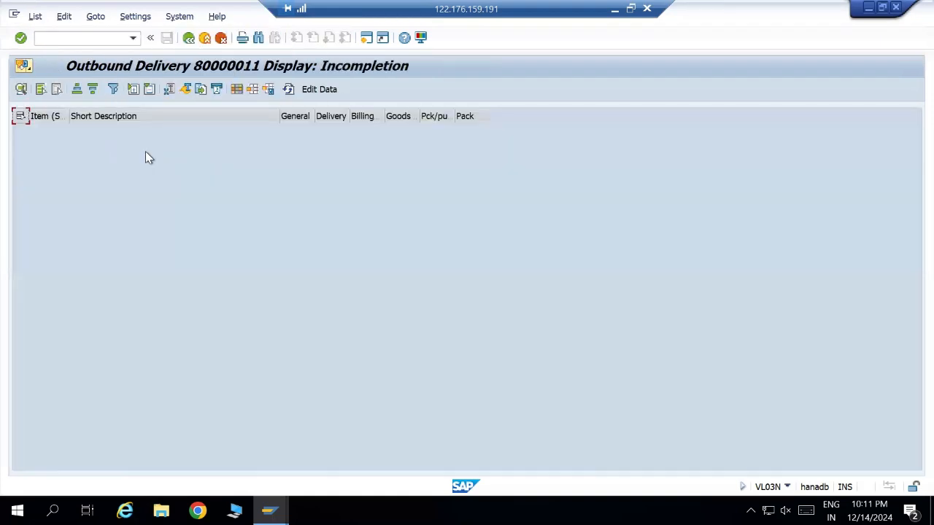
click(188, 37)
click(188, 37)
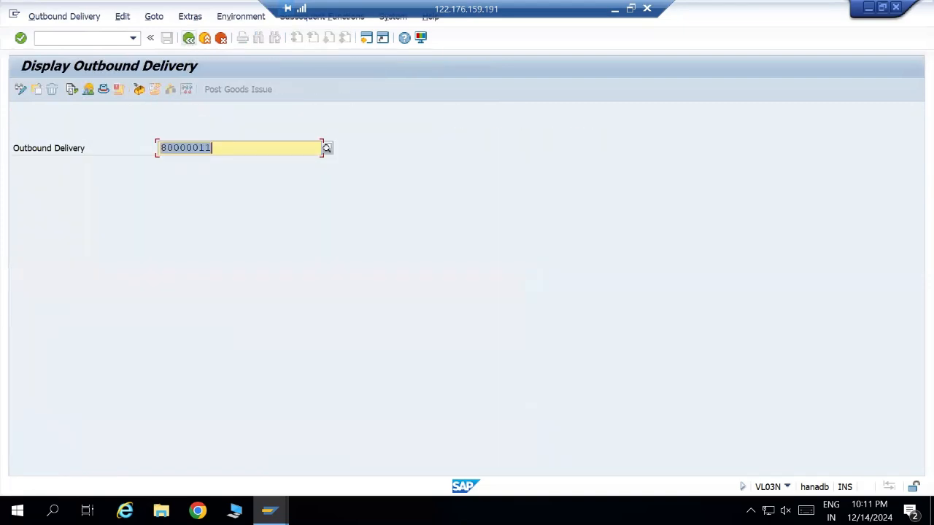
Switch to the incompletion procedure presentation in PowerPoint and review the slides from Define Incompletion Procedure through Define Status Groups.
click(615, 15)
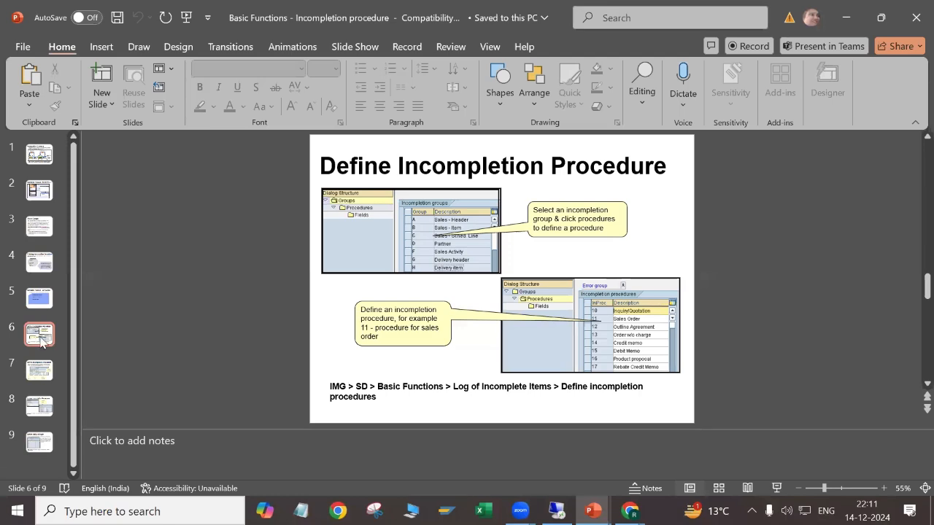
key(Down)
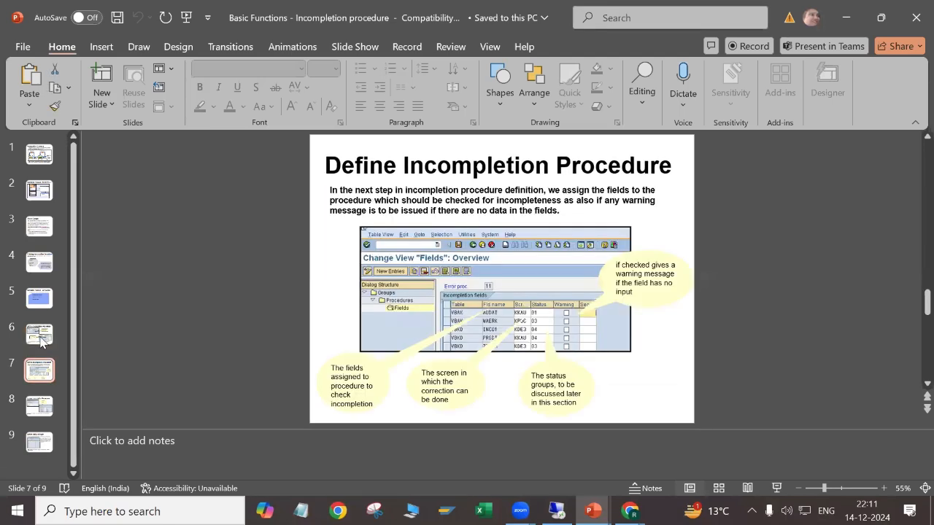
key(Down)
key(Down)
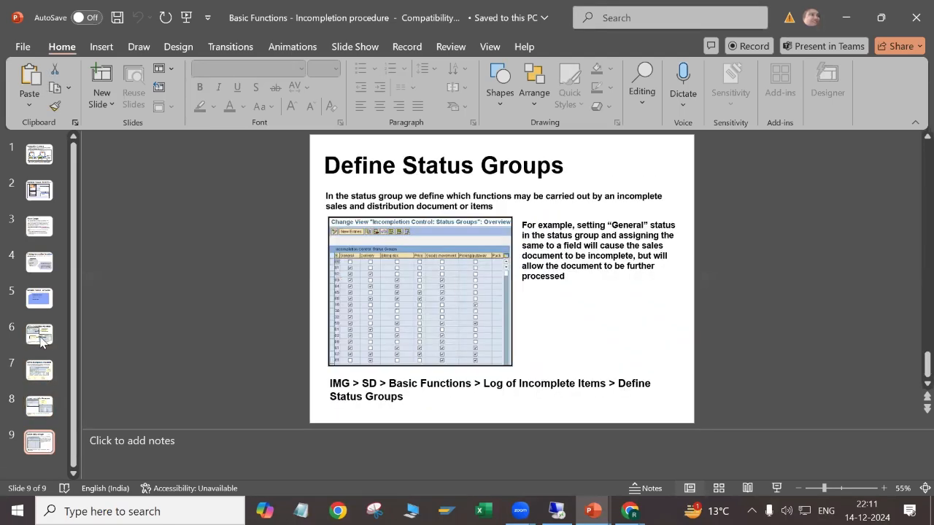